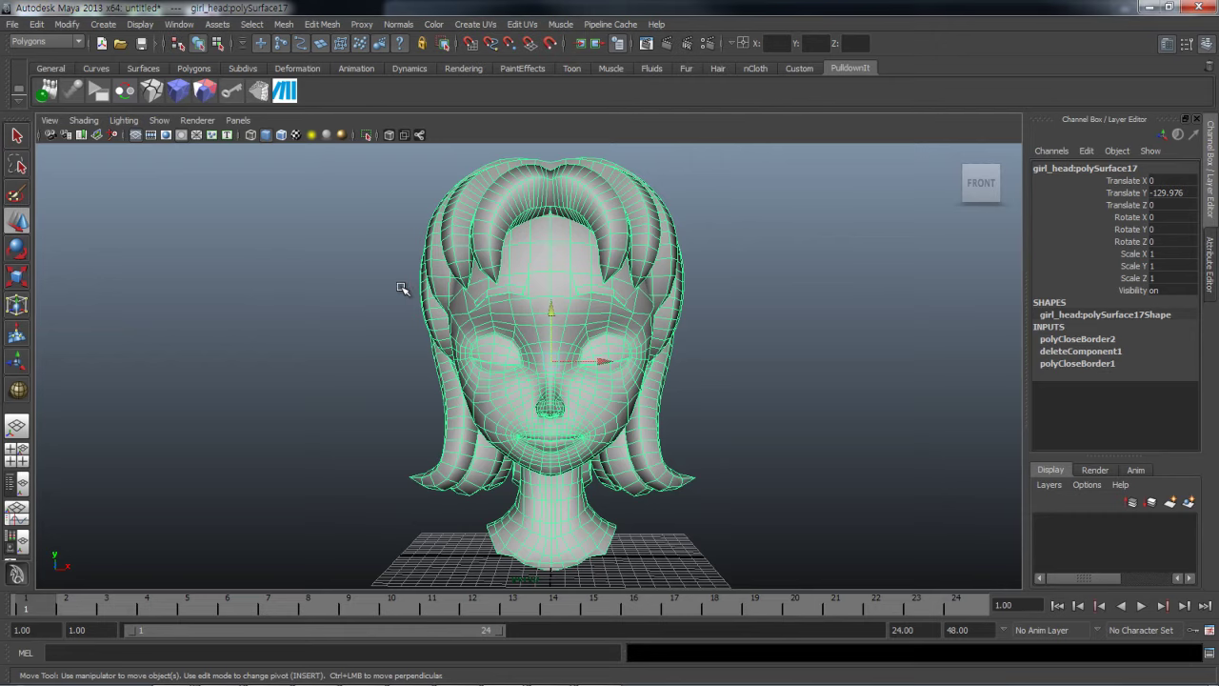
Orbit around the girl head through three-quarter and front views, ending below the neck
alt+drag(402, 288, 462, 293)
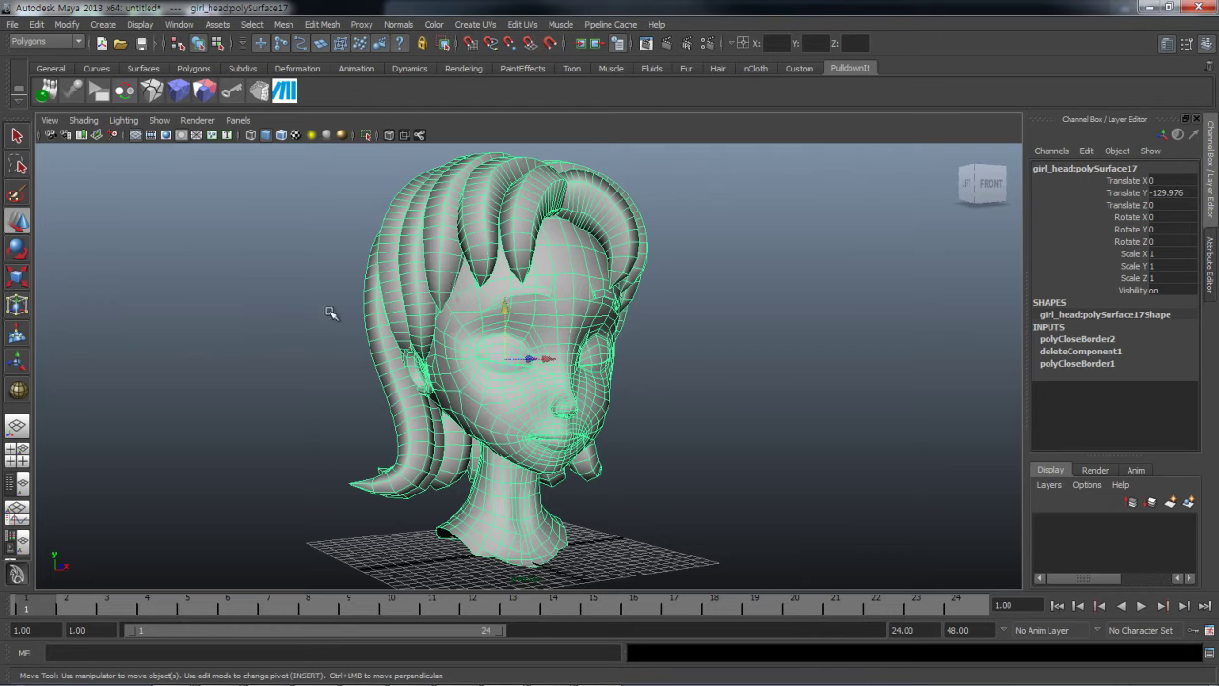
alt+drag(366, 312, 314, 324)
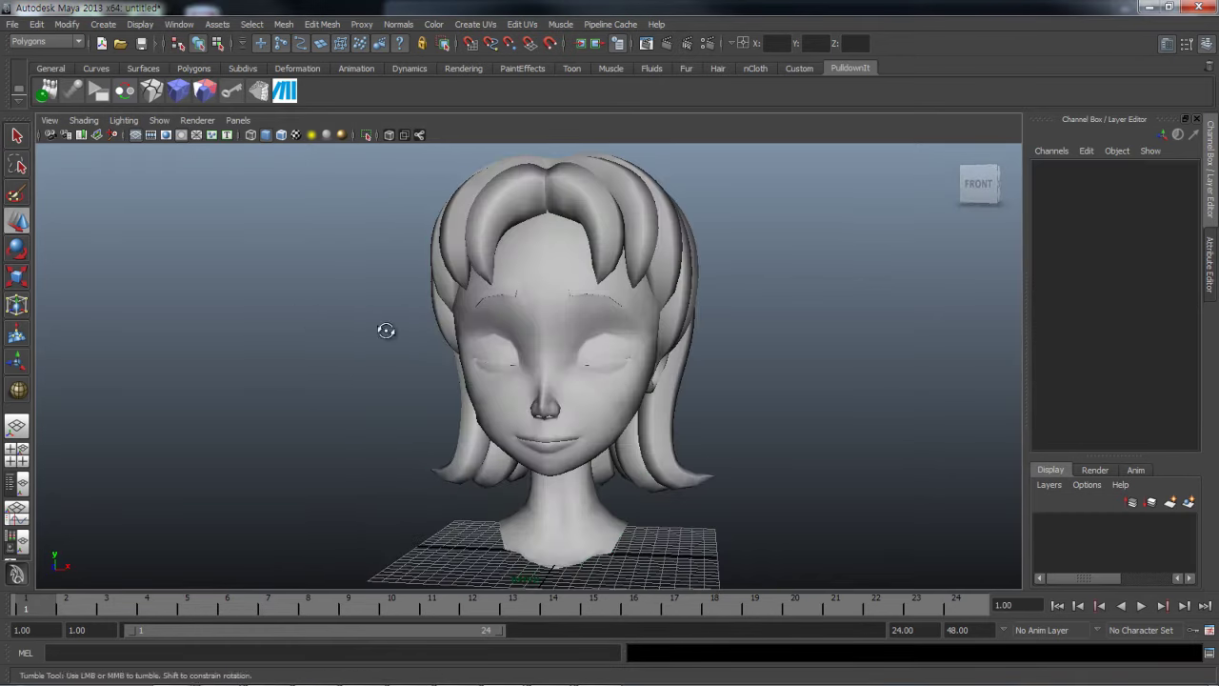
alt+drag(386, 333, 431, 361)
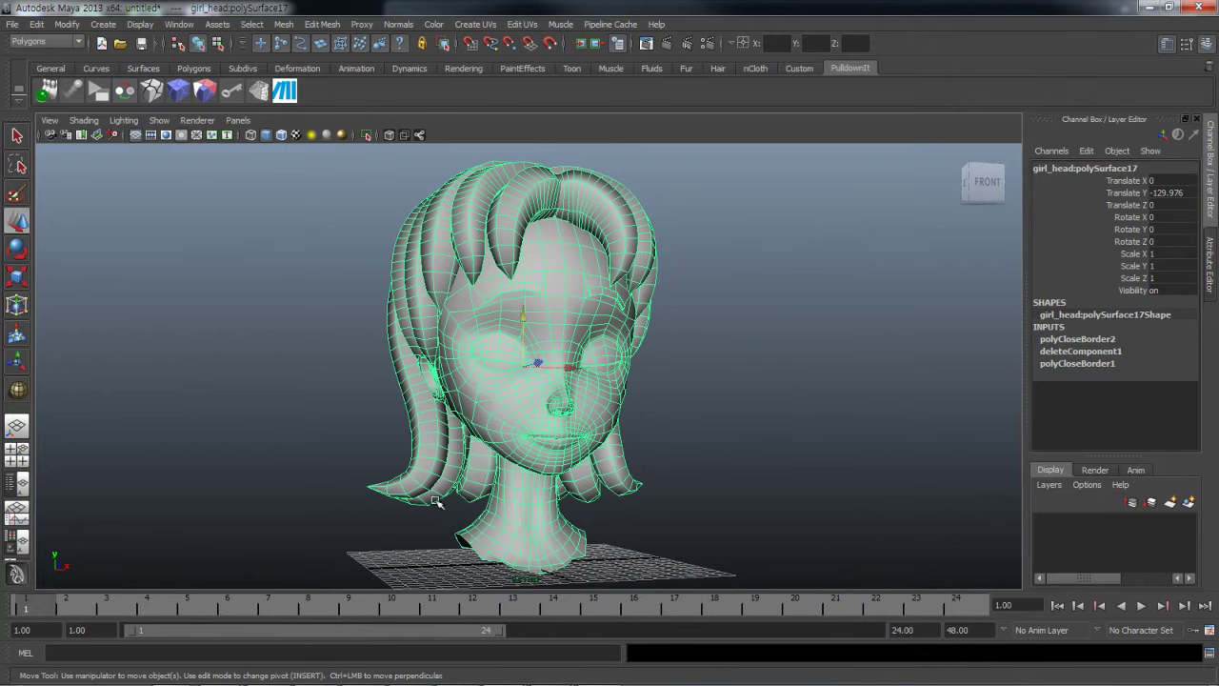
mouse_move(434, 502)
alt+mouse_down()
mouse_move(380, 448)
mouse_move(467, 405)
mouse_move(567, 405)
mouse_move(448, 414)
mouse_move(525, 414)
mouse_move(471, 397)
mouse_move(481, 380)
alt+mouse_up()
Cap the open neck hole with Mesh > Fill Hole and check the underside
click(282, 25)
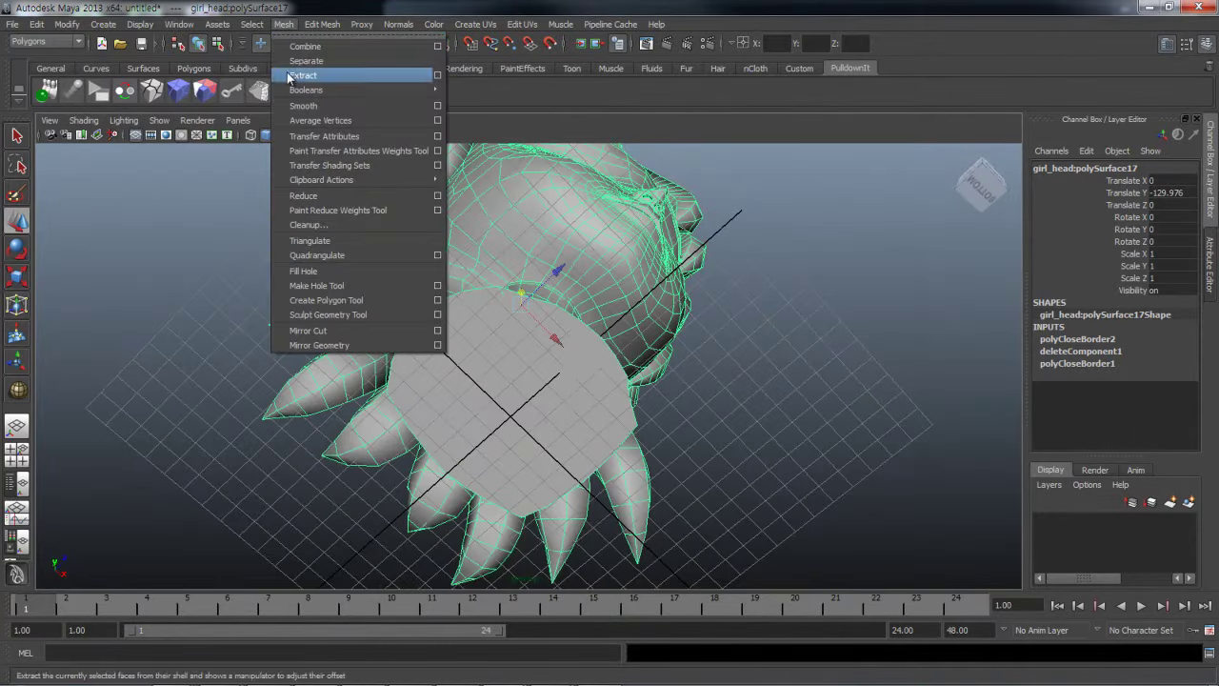
click(313, 271)
mouse_move(438, 381)
alt+mouse_down()
mouse_move(498, 413)
mouse_move(405, 469)
mouse_move(403, 294)
alt+mouse_up()
click(498, 413)
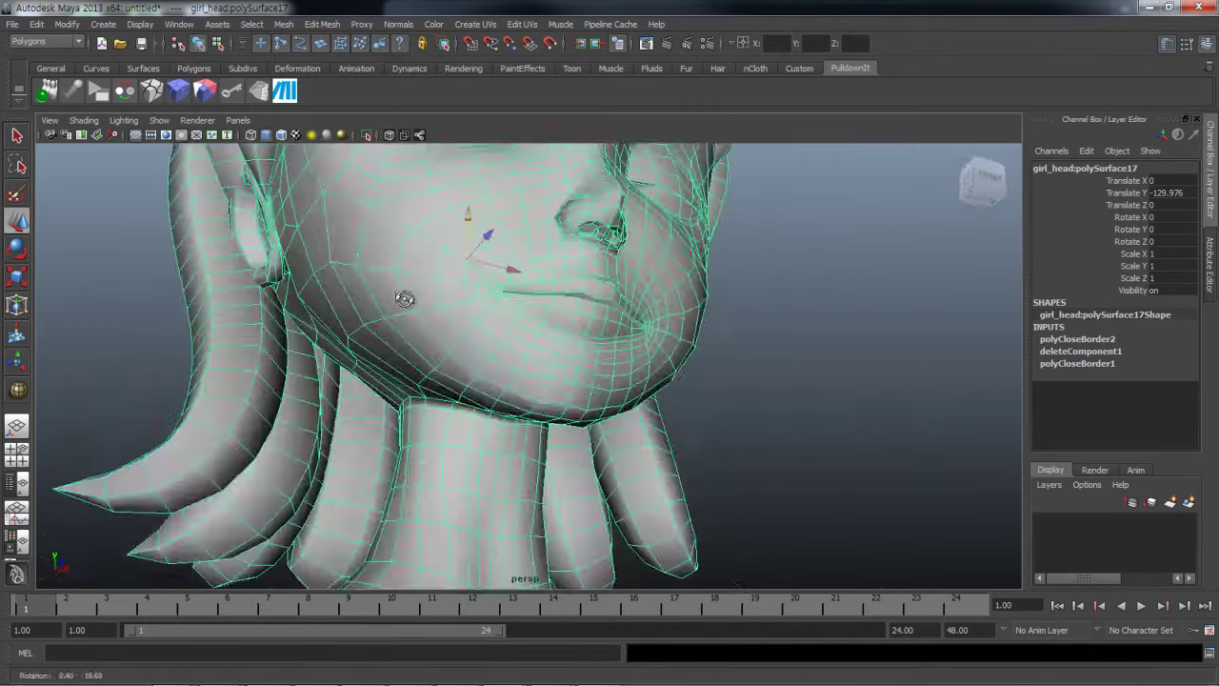
scroll(409, 298, up, 3)
scroll(511, 352, up, 3)
Zoom in on the lips and select the edge along the mouth line
mouse_move(511, 352)
alt+mouse_down()
mouse_move(483, 339)
mouse_move(810, 409)
mouse_move(628, 340)
alt+mouse_up()
alt+middle_drag(629, 339, 612, 255)
mouse_move(612, 254)
alt+mouse_down()
mouse_move(561, 408)
mouse_move(564, 245)
alt+mouse_up()
right_drag(579, 203, 579, 168)
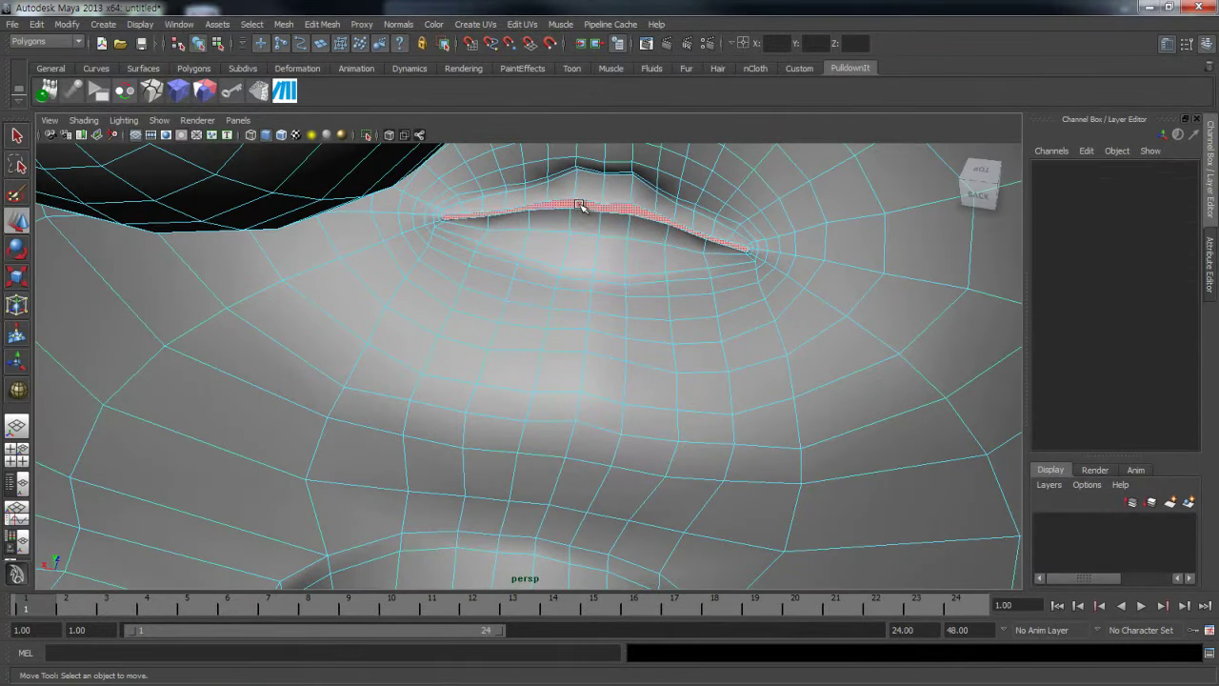
click(579, 202)
scroll(487, 296, up, 5)
scroll(487, 296, down, 5)
Clear the edge selection, return to object mode with F8, and reselect the head from the front
mouse_move(258, 198)
alt+mouse_down()
mouse_move(163, 264)
mouse_move(419, 316)
alt+mouse_up()
click(157, 267)
key(F8)
click(286, 290)
mouse_move(286, 291)
alt+mouse_down()
mouse_move(255, 282)
mouse_move(272, 315)
mouse_move(184, 229)
alt+mouse_up()
key(ctrl+z)
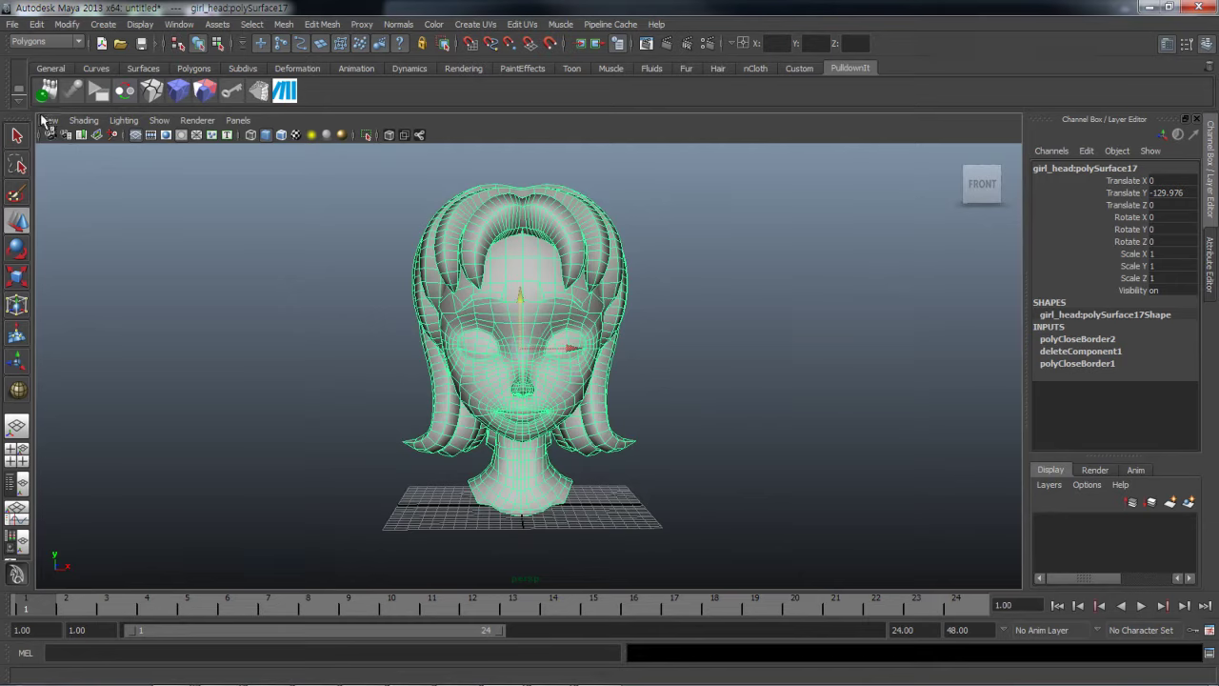
Open the ShatterIt settings from the PulldownIt shelf and select the girl head mesh
click(305, 321)
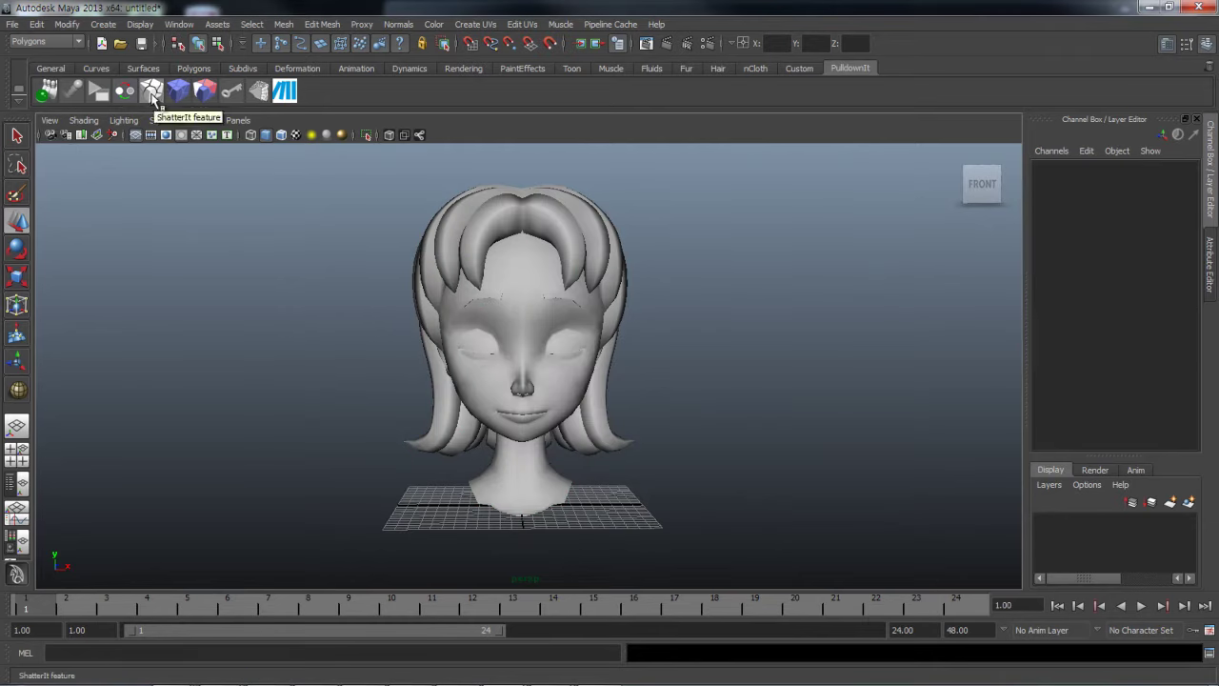
click(154, 95)
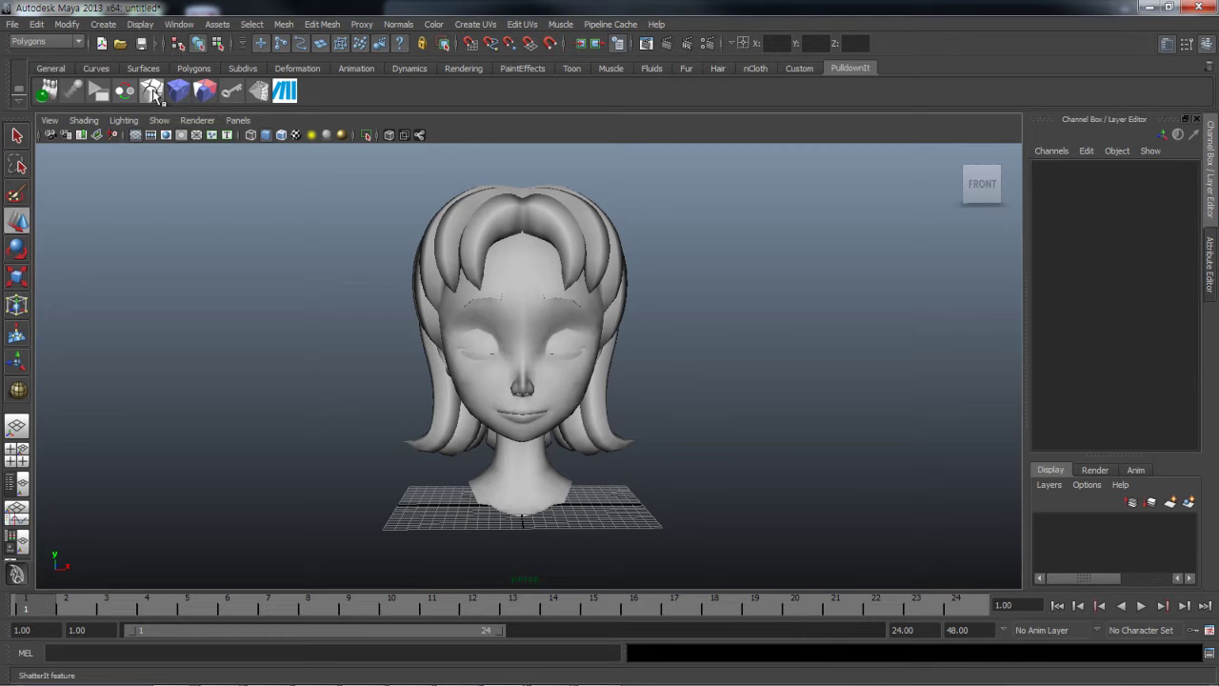
click(481, 324)
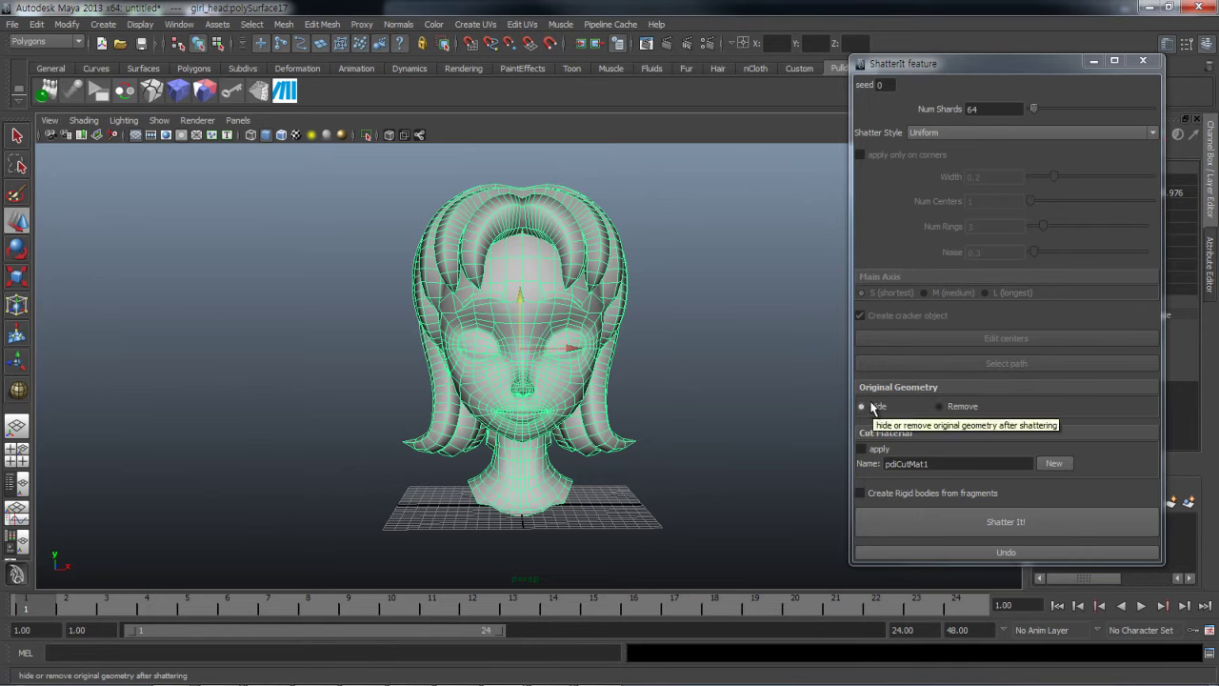
alt+drag(730, 414, 611, 351)
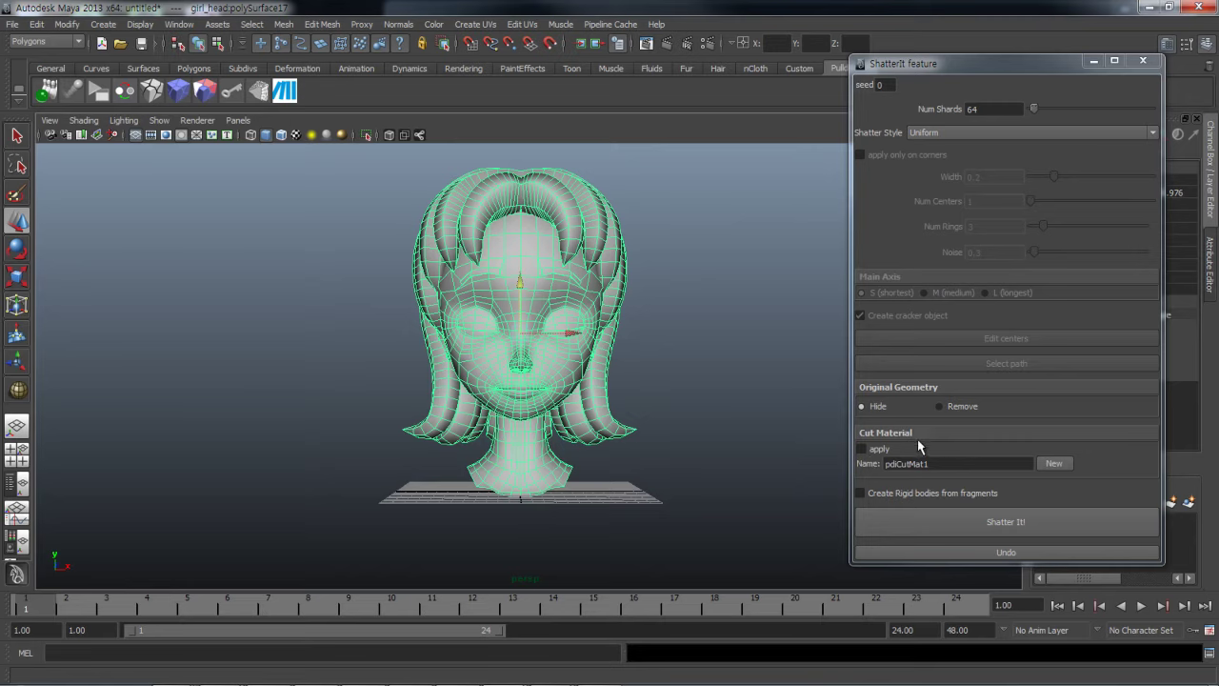
Enable the pdiCutMat1 cut material and shatter the head into 64 uniform pieces
click(877, 454)
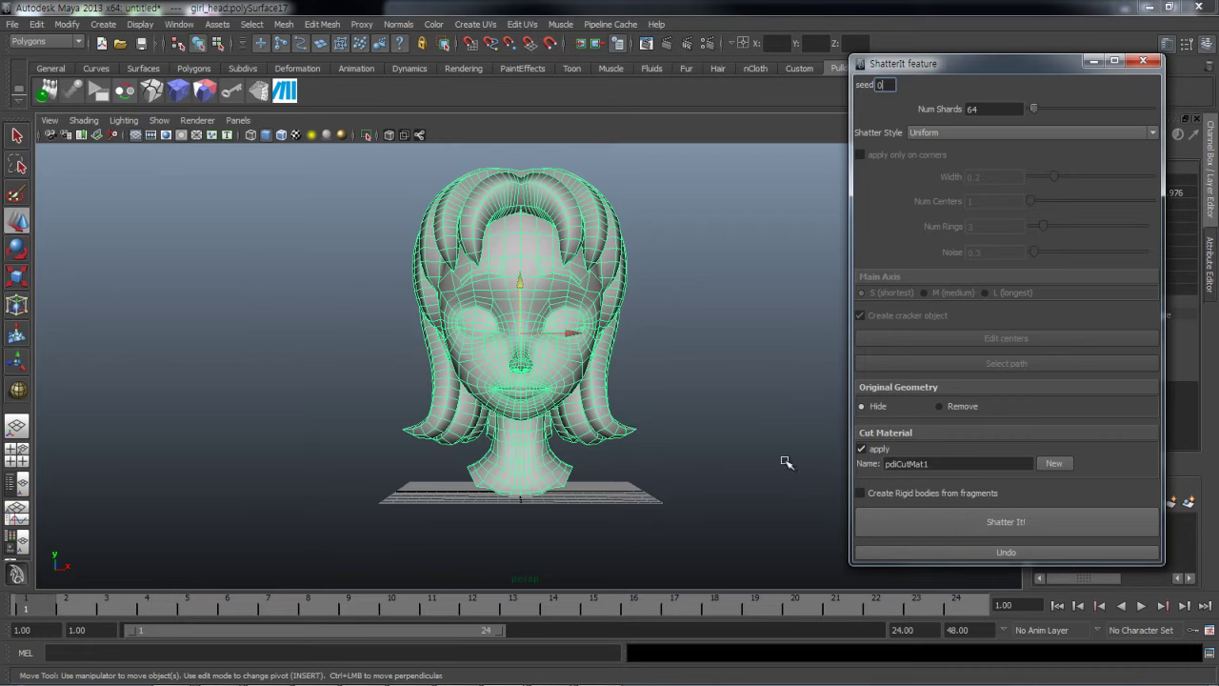
click(1010, 525)
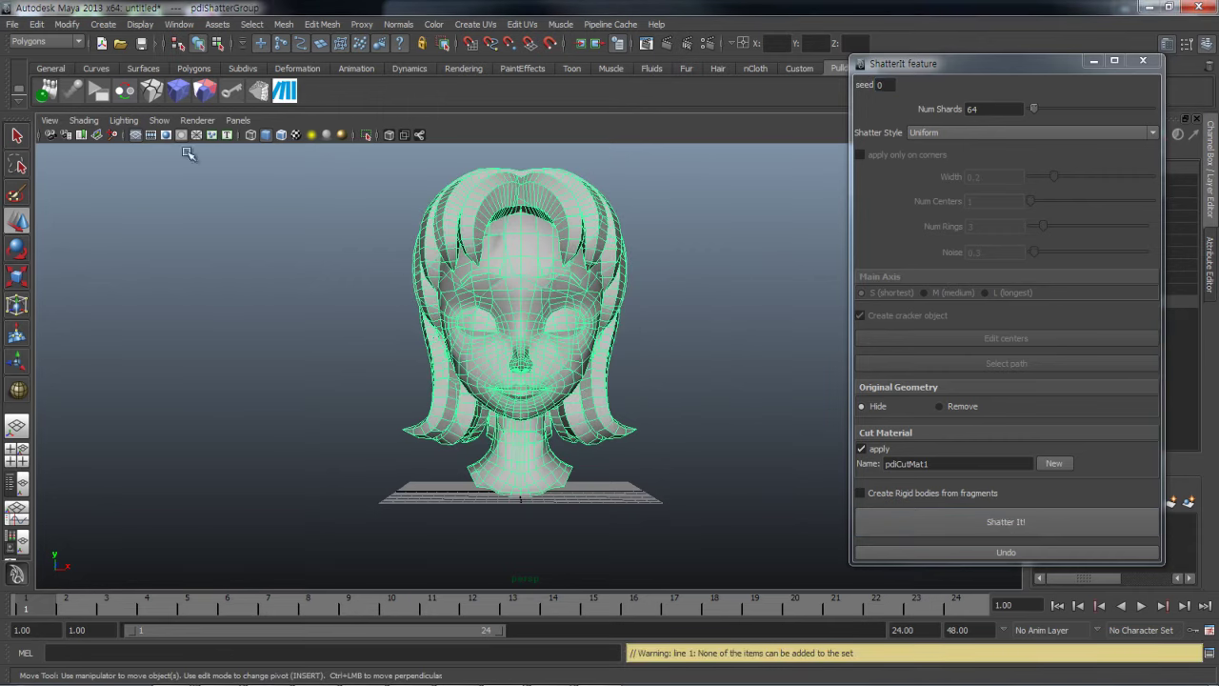
Open the Outliner and expand pdiShatterGroup to list its fragments
click(178, 24)
click(195, 139)
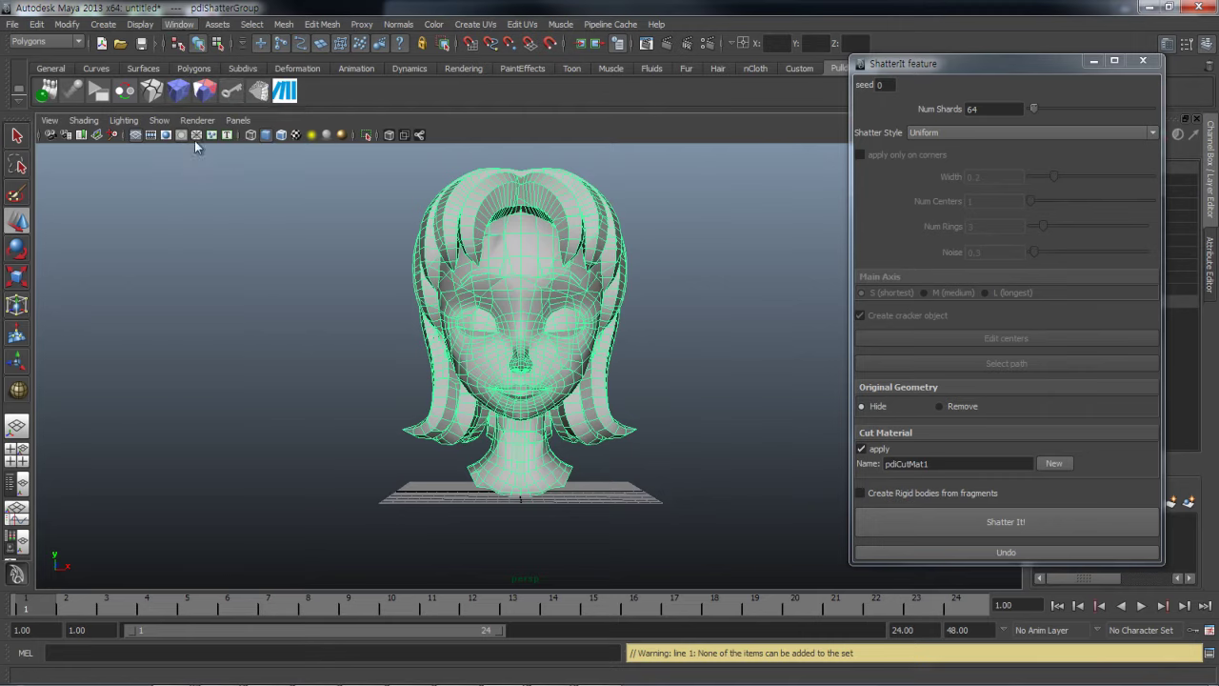
drag(173, 182, 81, 21)
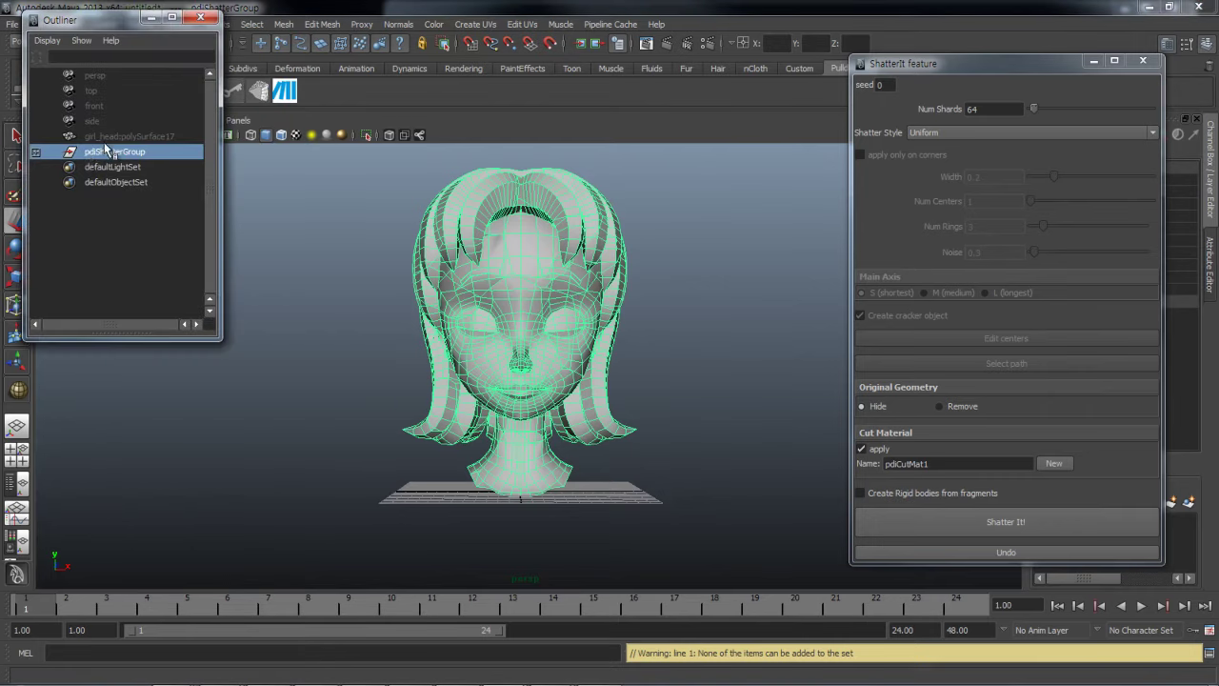
click(36, 155)
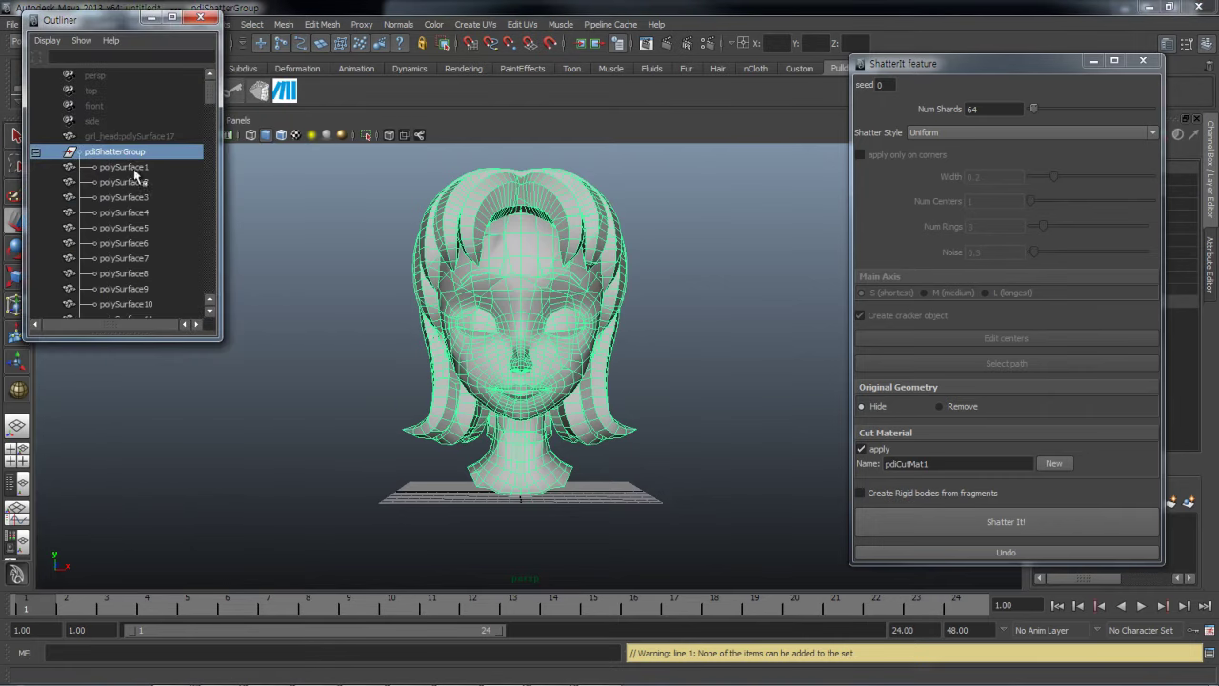
mouse_move(212, 103)
mouse_down()
mouse_move(207, 285)
mouse_move(208, 95)
mouse_up()
click(38, 152)
Alternate selection between girl_head:polySurface17 and pdiShatterGroup, then minimize the ShatterIt and Outliner windows
click(120, 137)
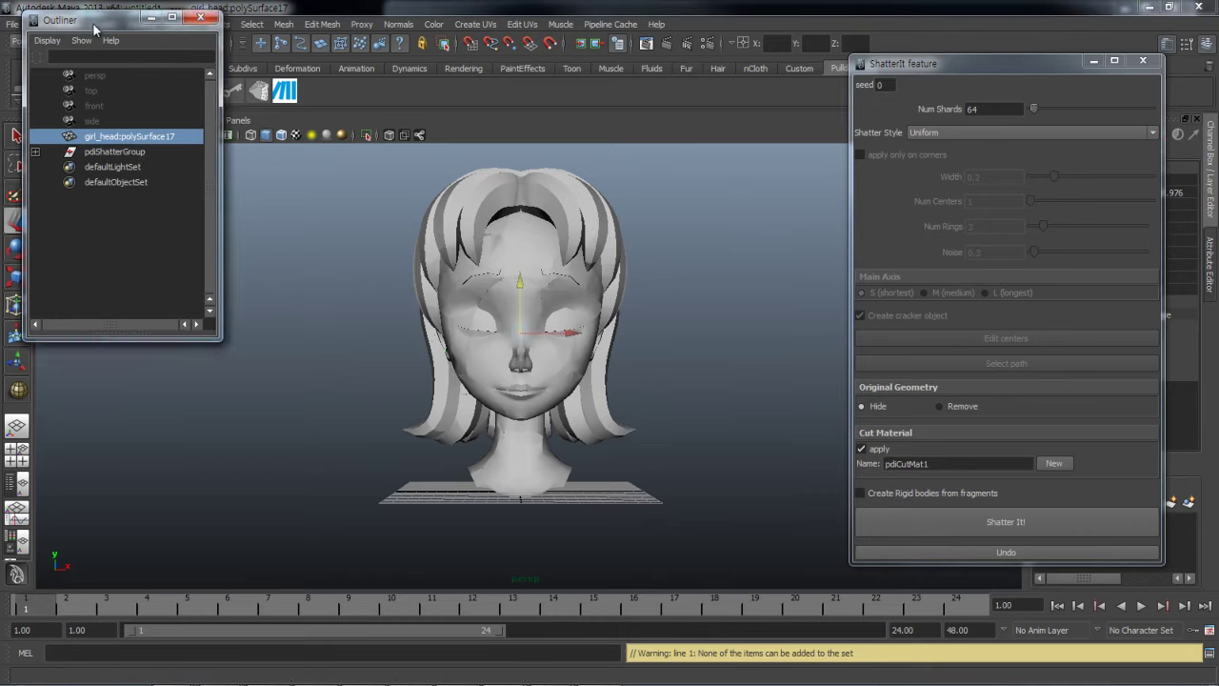
drag(82, 19, 99, 55)
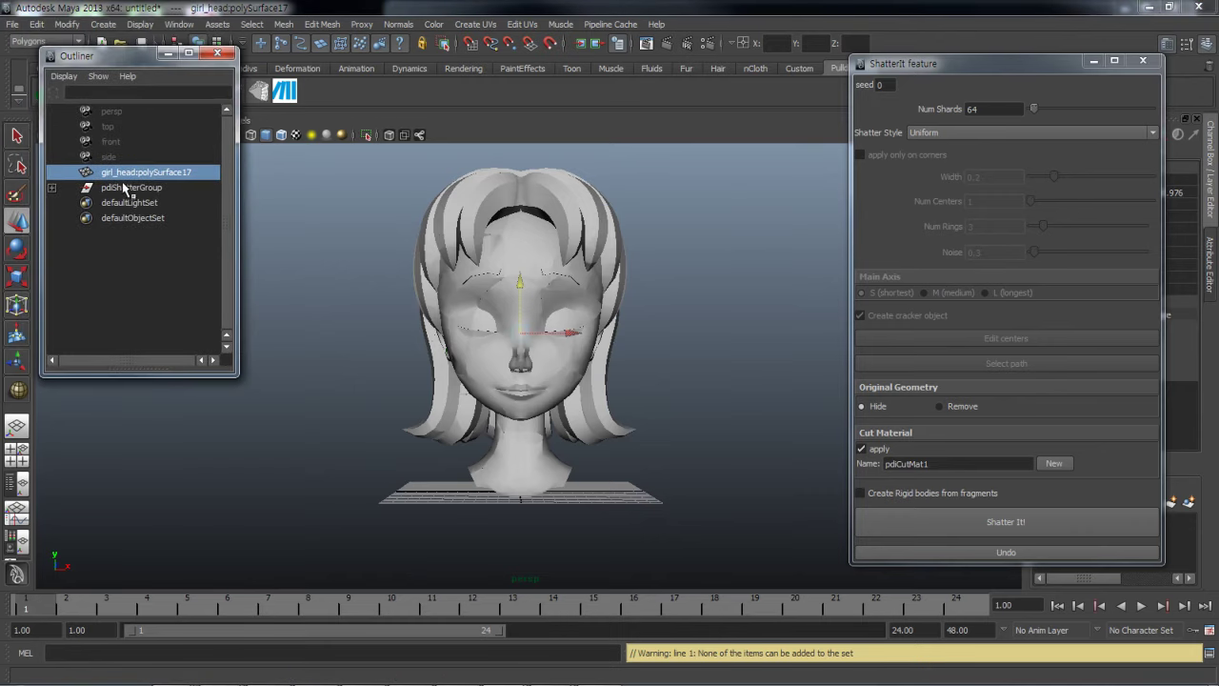
click(125, 187)
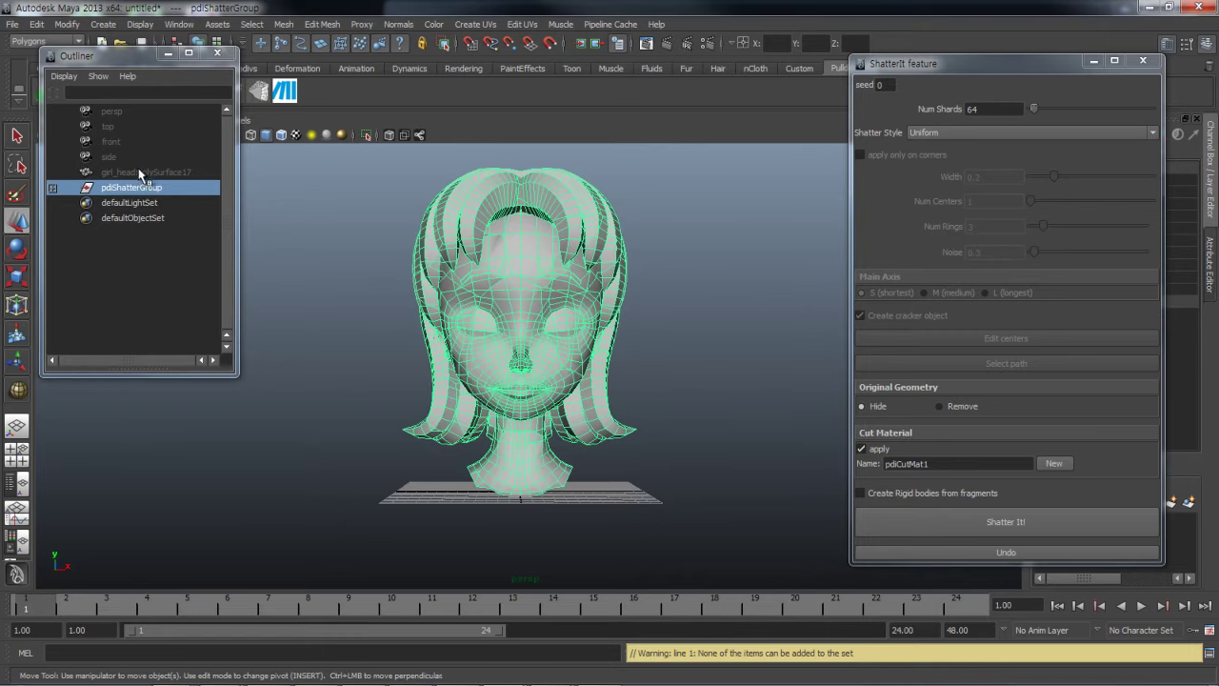
click(141, 172)
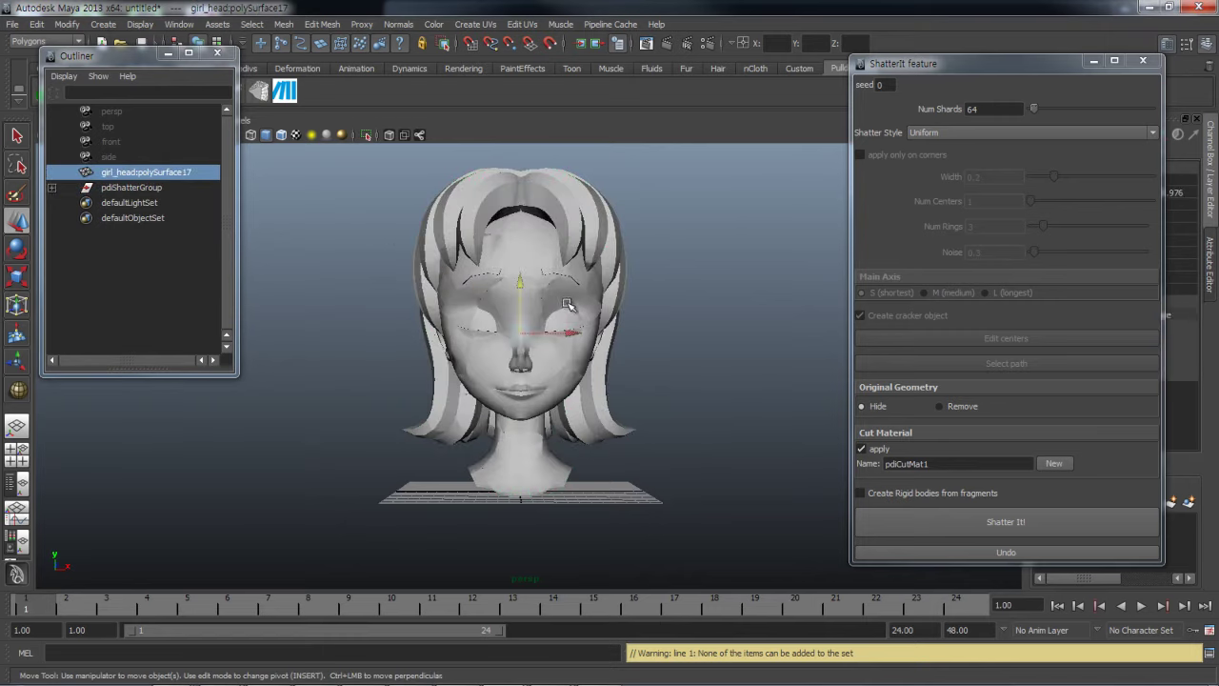
click(126, 187)
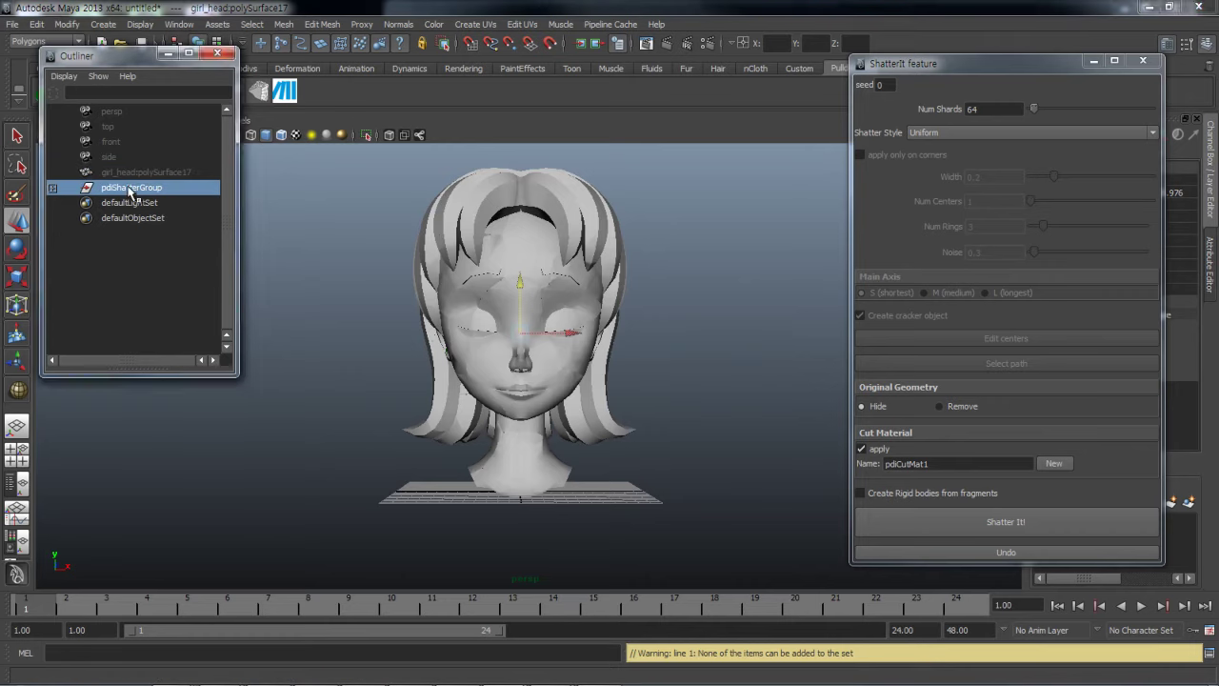
click(1093, 63)
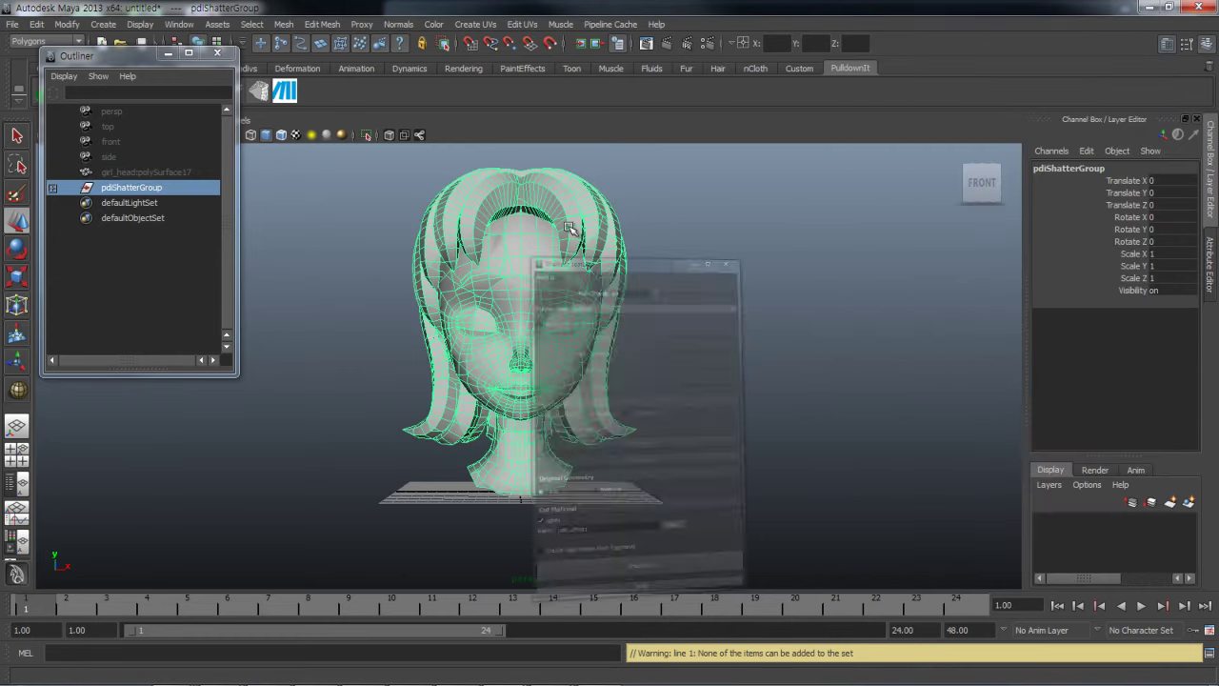
click(168, 54)
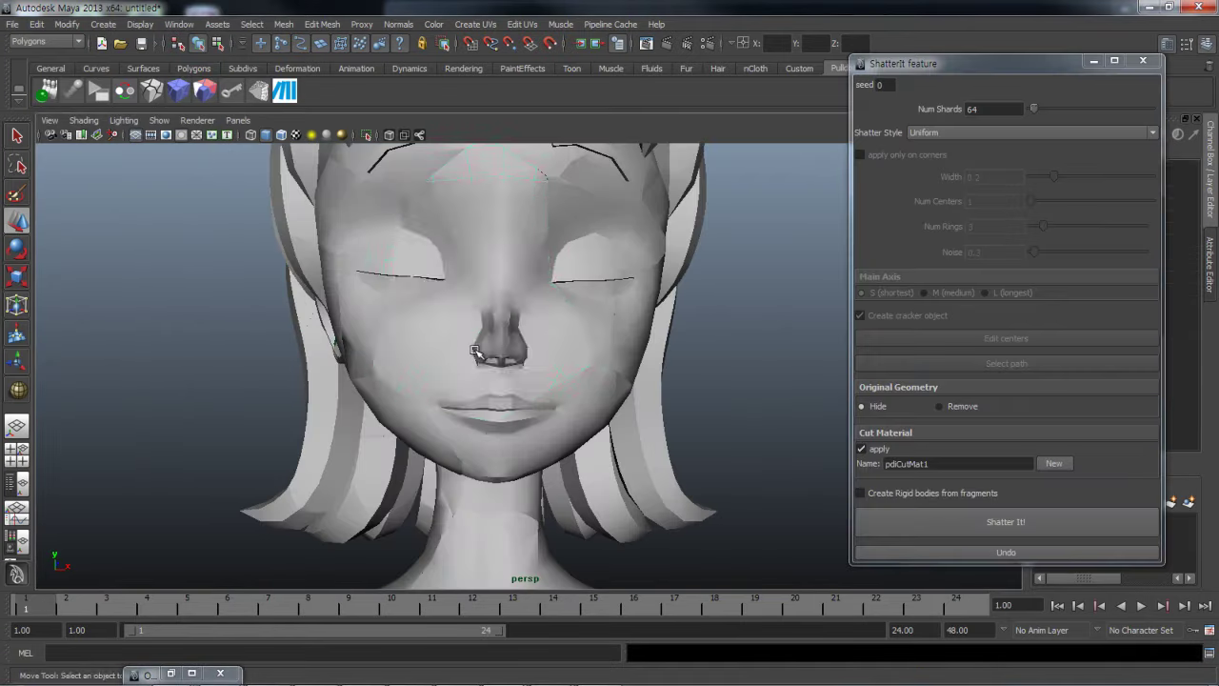
Select face and cheek fragments and move one with the Move tool (W)
click(476, 352)
mouse_move(336, 335)
alt+mouse_down()
mouse_move(304, 355)
mouse_move(286, 340)
mouse_move(228, 251)
alt+mouse_up()
key(w)
mouse_move(371, 384)
alt+mouse_down()
mouse_move(330, 351)
mouse_move(318, 304)
mouse_move(381, 329)
mouse_move(465, 307)
mouse_move(558, 327)
alt+mouse_up()
click(305, 286)
mouse_move(304, 286)
alt+mouse_down()
mouse_move(321, 321)
mouse_move(209, 354)
mouse_move(422, 416)
mouse_move(463, 389)
mouse_move(536, 409)
mouse_move(501, 397)
mouse_move(571, 381)
mouse_move(336, 397)
mouse_move(439, 364)
mouse_move(650, 348)
mouse_move(485, 354)
mouse_move(489, 371)
alt+mouse_up()
Undo the fragment moves so the head looks whole again
key(ctrl+z)
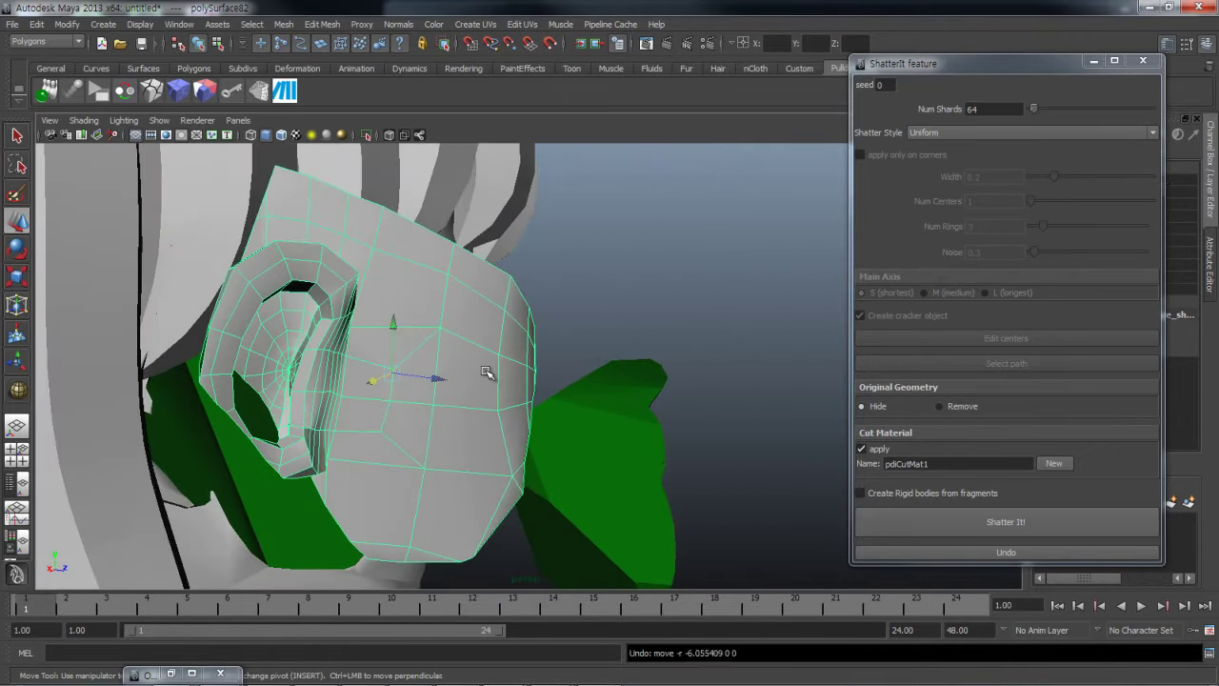
key(ctrl+z)
key(ctrl+z)
key(ctrl+z)
key(ctrl+z)
mouse_move(484, 378)
alt+mouse_down()
mouse_move(294, 408)
mouse_move(505, 364)
mouse_move(351, 302)
mouse_move(594, 367)
mouse_move(429, 330)
mouse_move(570, 323)
alt+mouse_up()
key(ctrl+z)
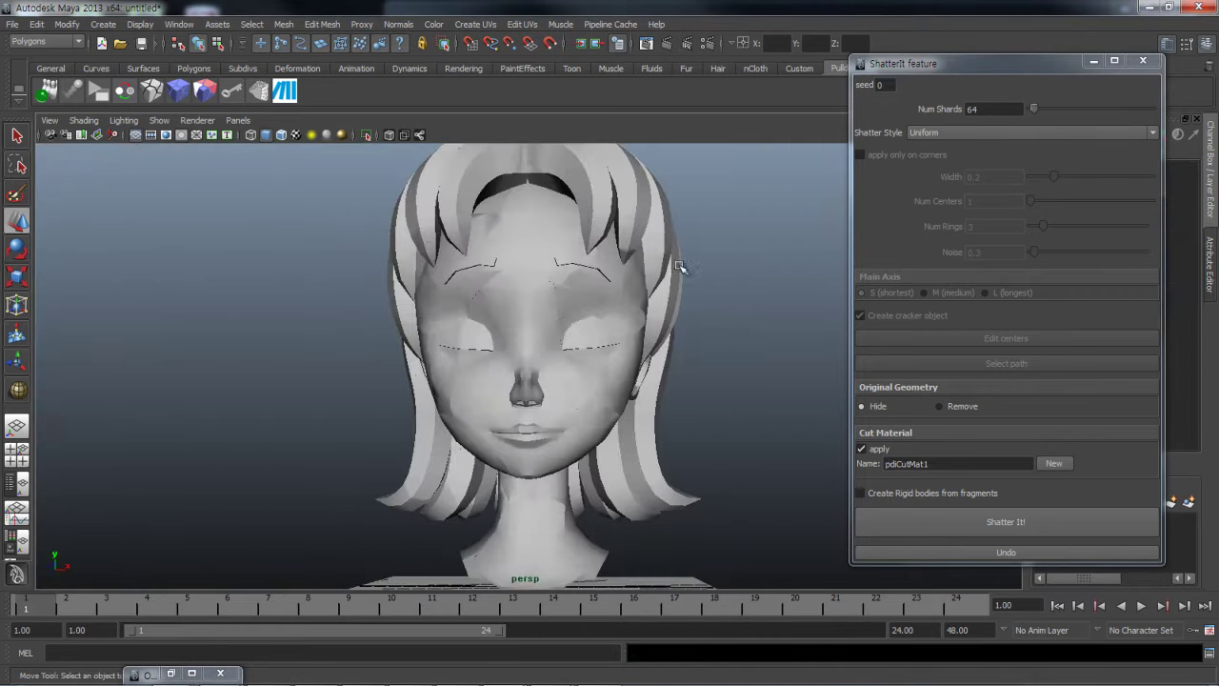
Pick the seed value in ShatterIt and select, then clear, a face shard
double_click(887, 85)
alt+drag(556, 267, 484, 275)
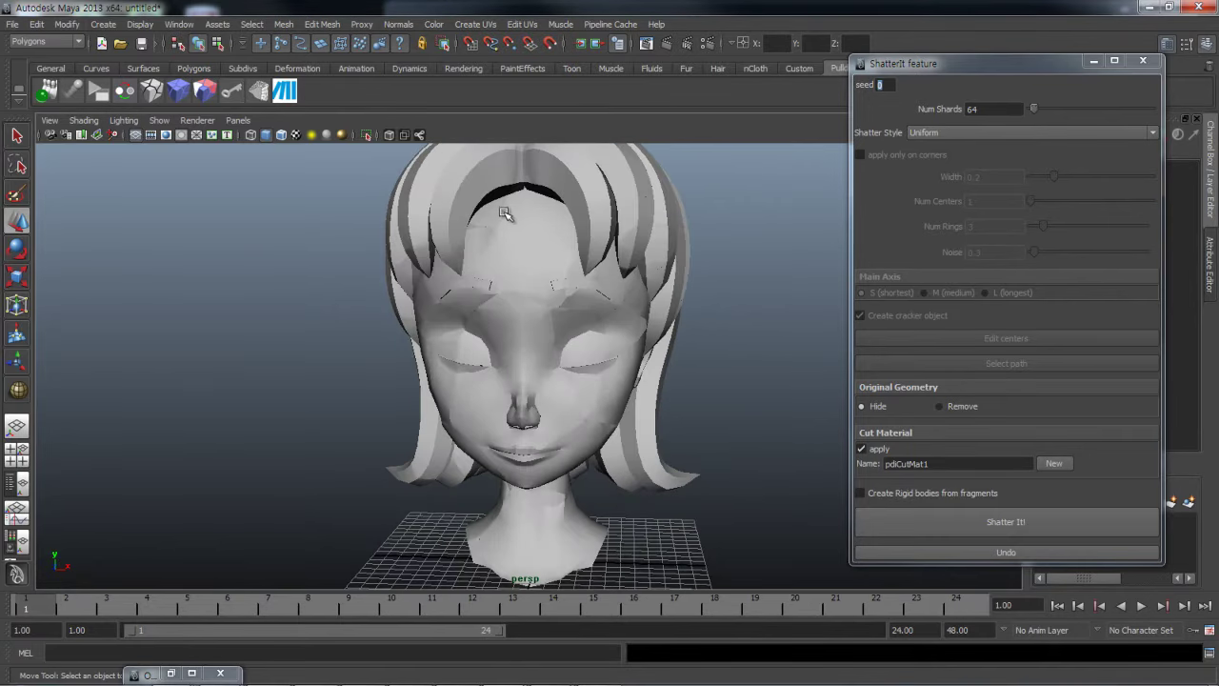
click(562, 340)
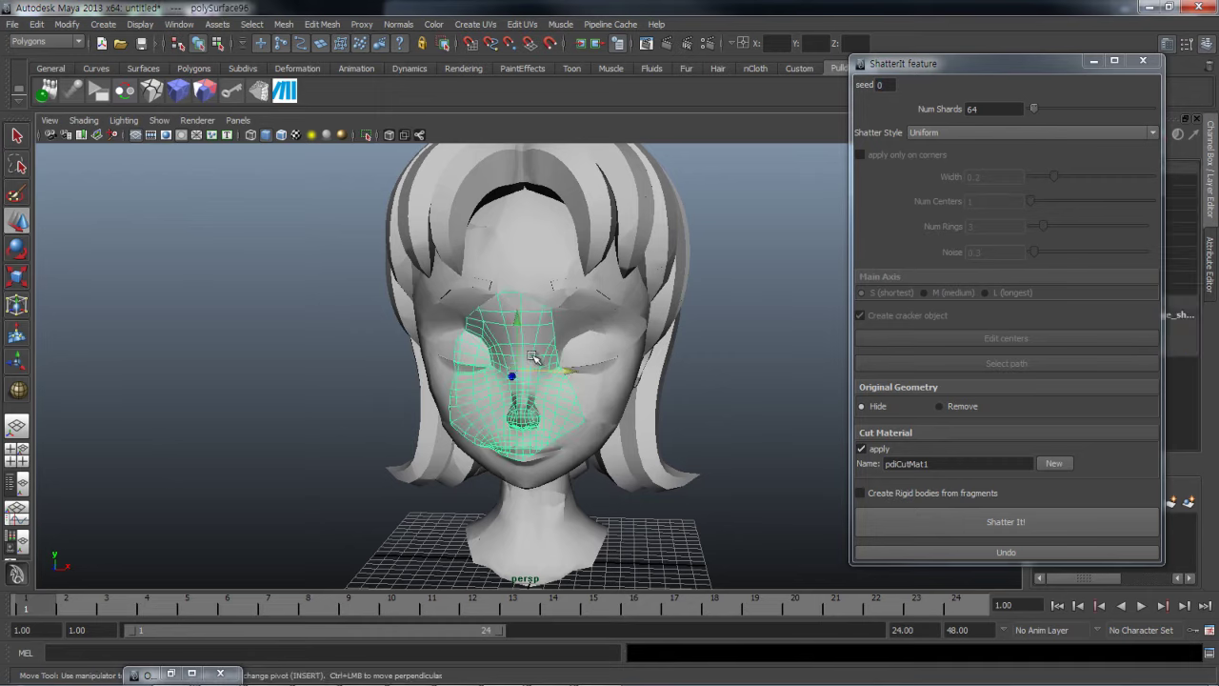
double_click(881, 85)
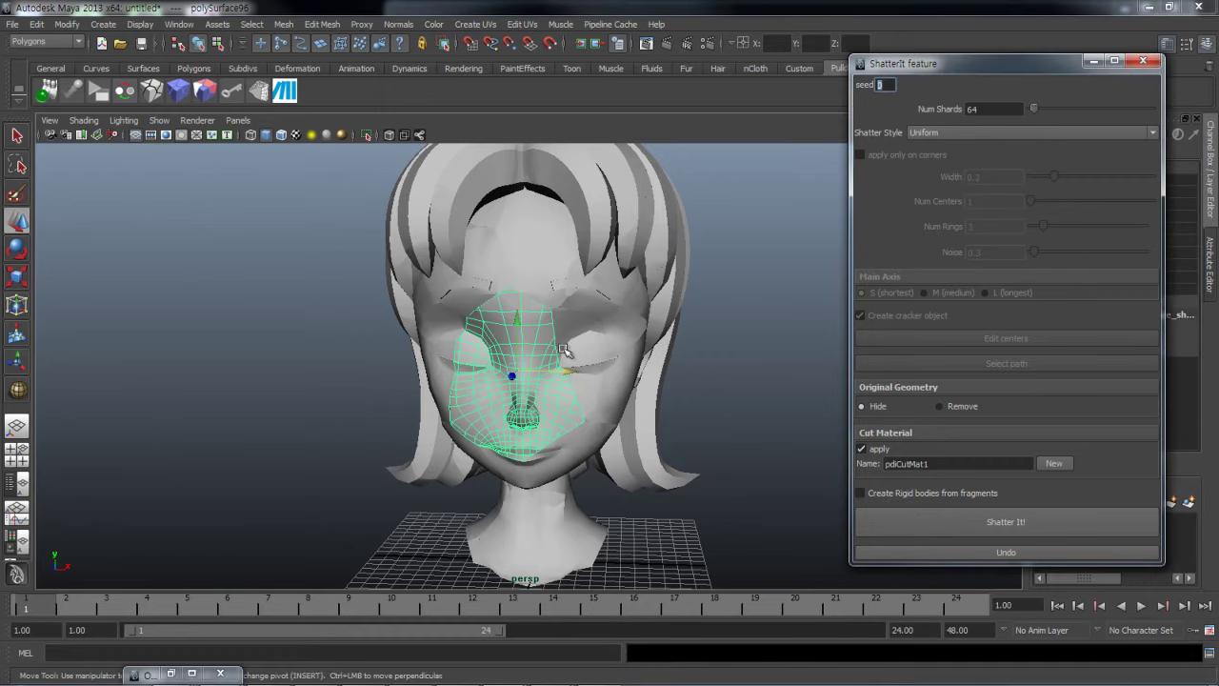
mouse_move(554, 350)
alt+mouse_down()
mouse_move(547, 324)
mouse_move(264, 294)
alt+mouse_up()
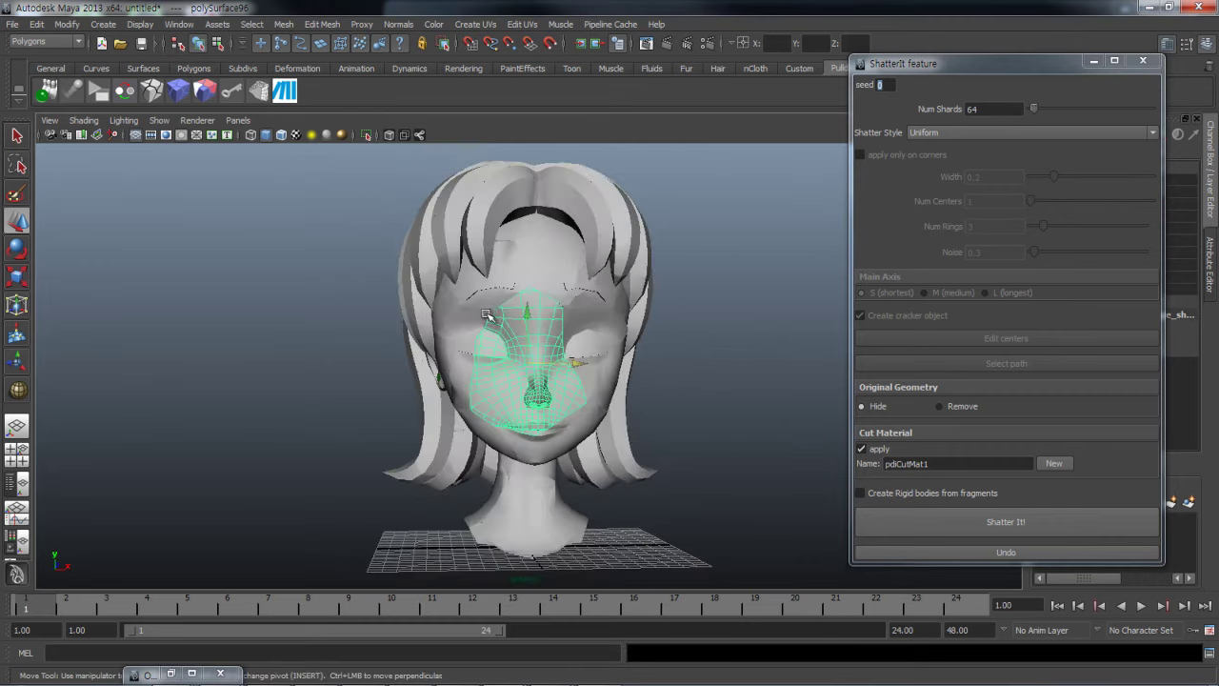
click(264, 295)
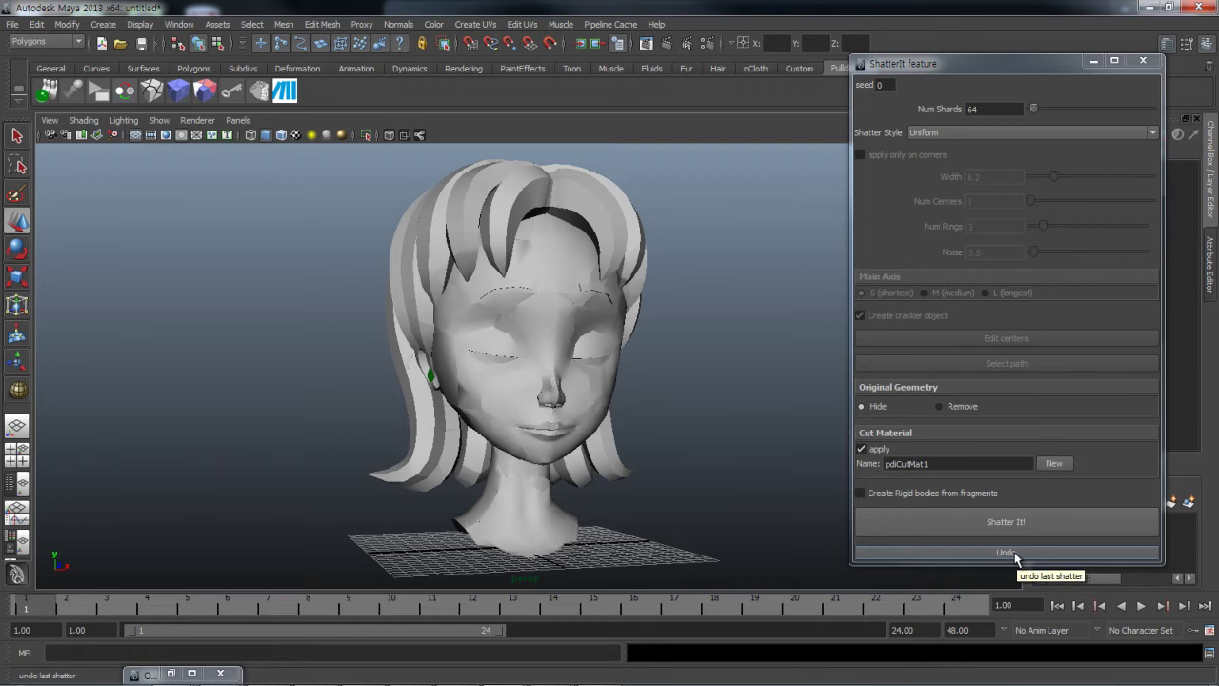
Step back seven times with ShatterIt's Undo to try reverting the 64-shard shatter
click(1068, 550)
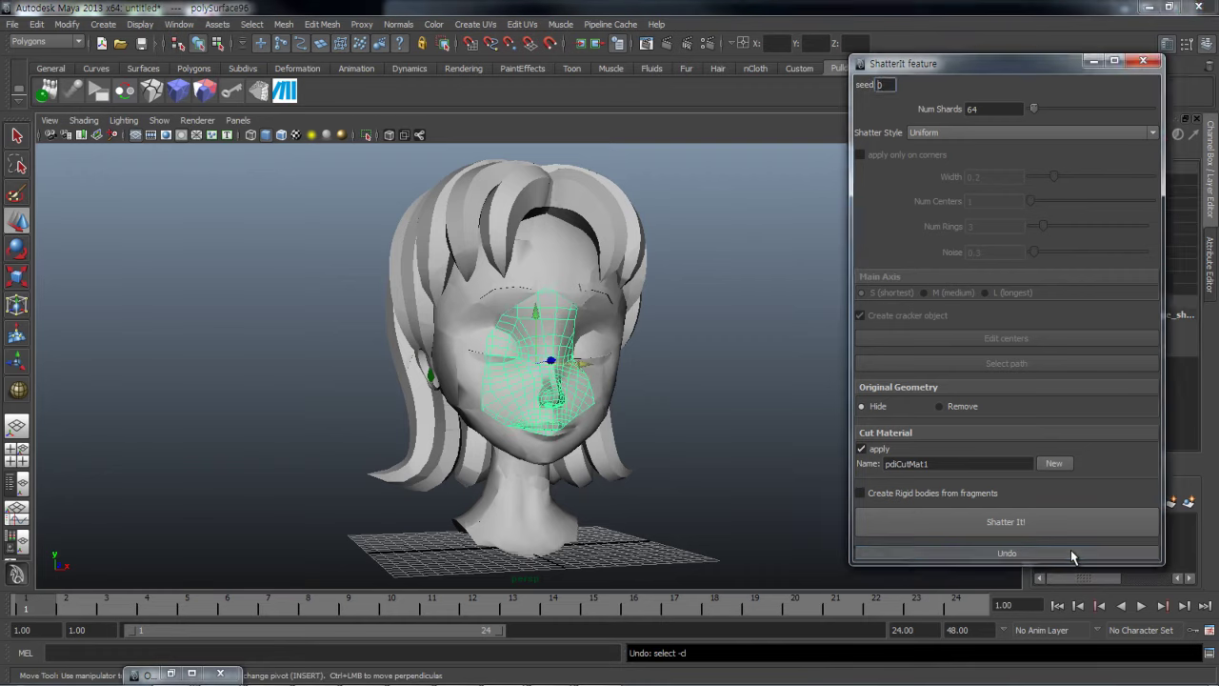
click(1072, 550)
click(1071, 551)
click(1071, 550)
click(1072, 550)
click(1072, 550)
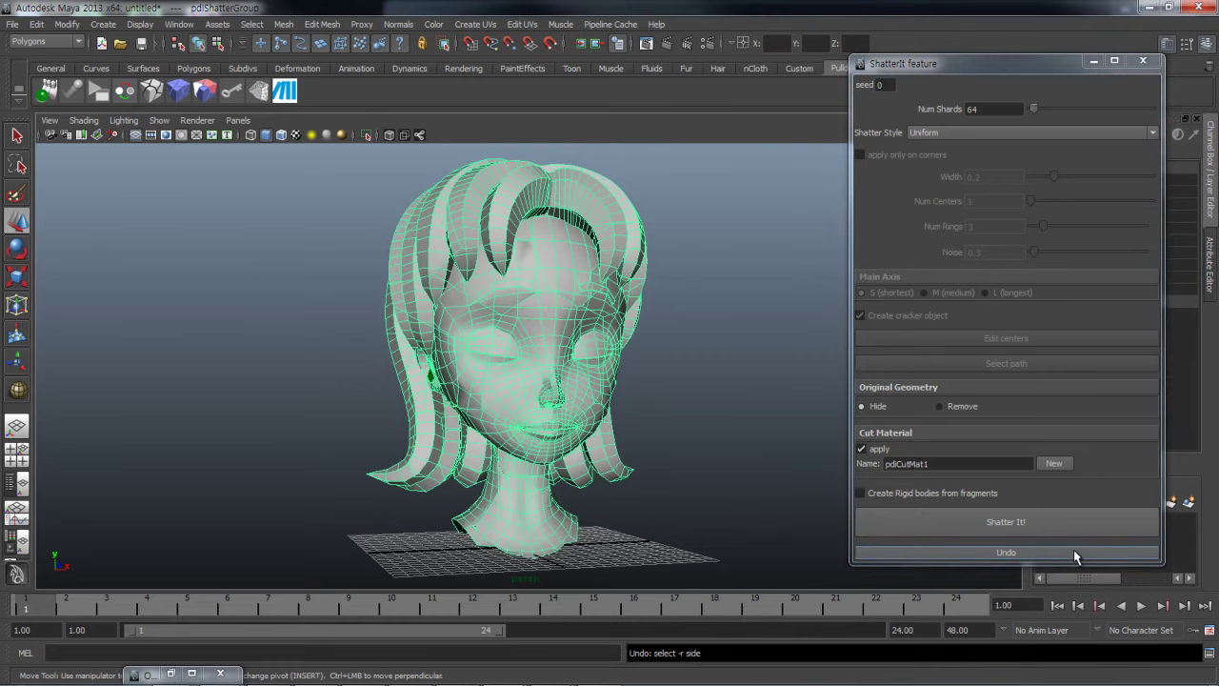
click(1071, 550)
Set Num Shards to 300, shatter the head, and select a single face shard
double_click(991, 108)
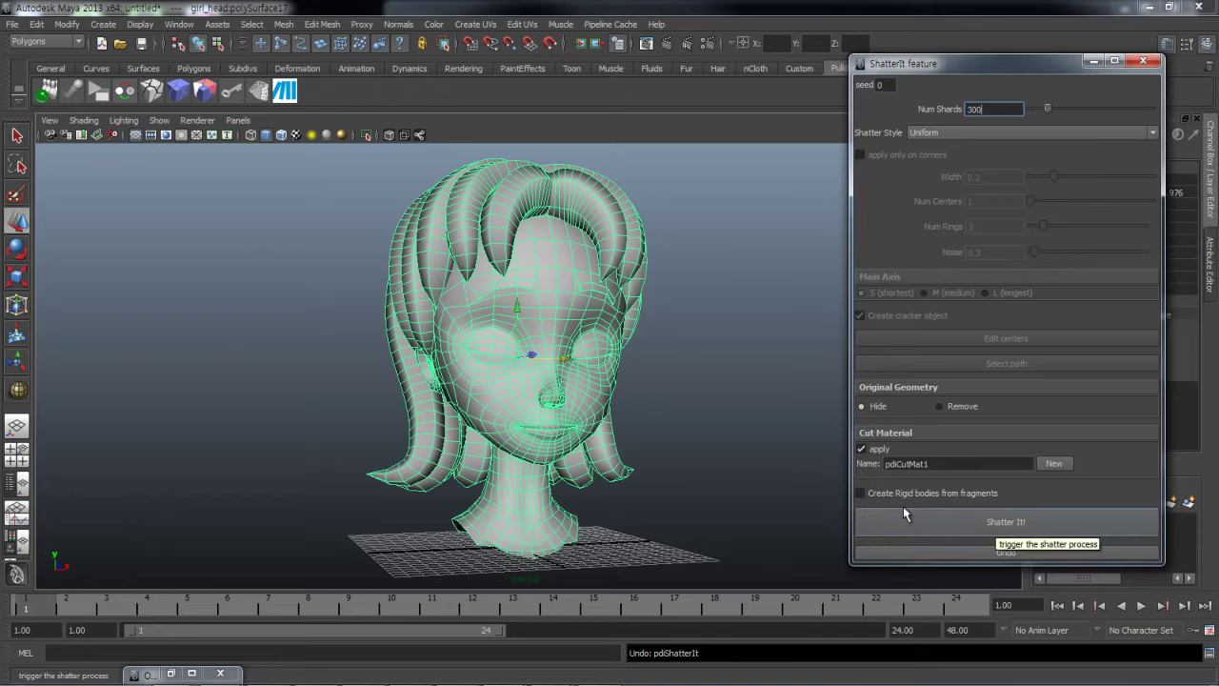
click(1026, 530)
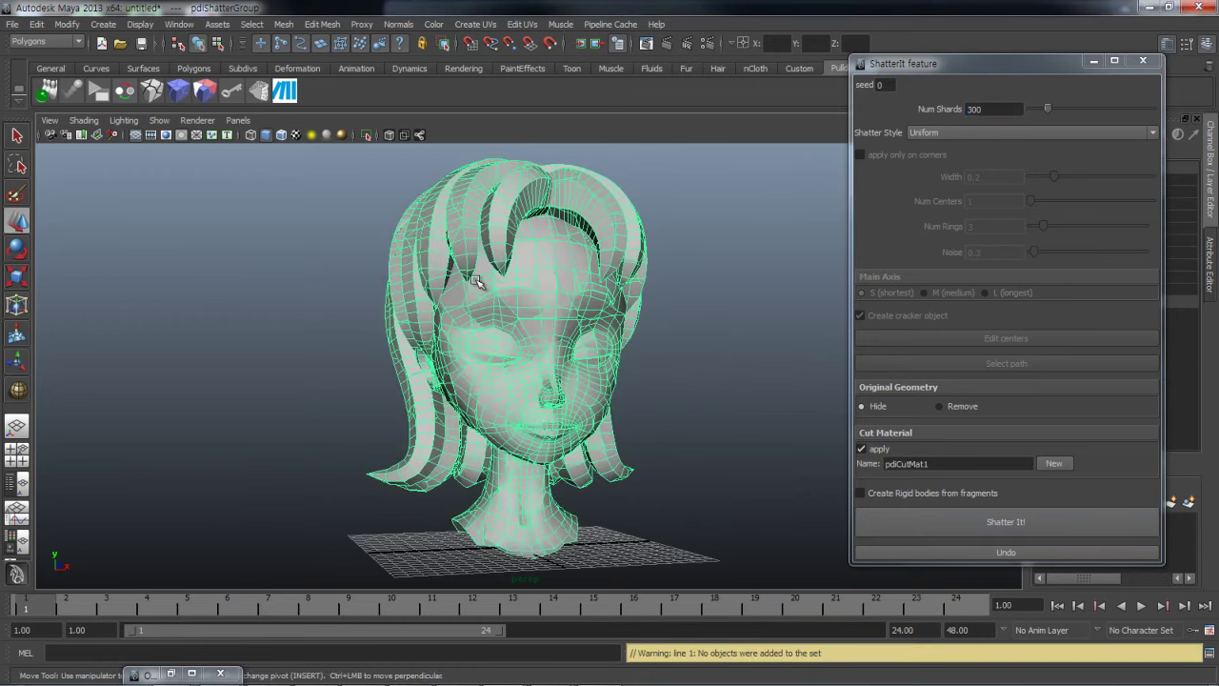
click(314, 340)
mouse_move(428, 498)
alt+mouse_down()
mouse_move(414, 422)
mouse_move(431, 414)
alt+mouse_up()
click(495, 388)
Zoom and orbit around the 300-shard head to inspect the fragments from the front
alt+right_drag(348, 378, 544, 448)
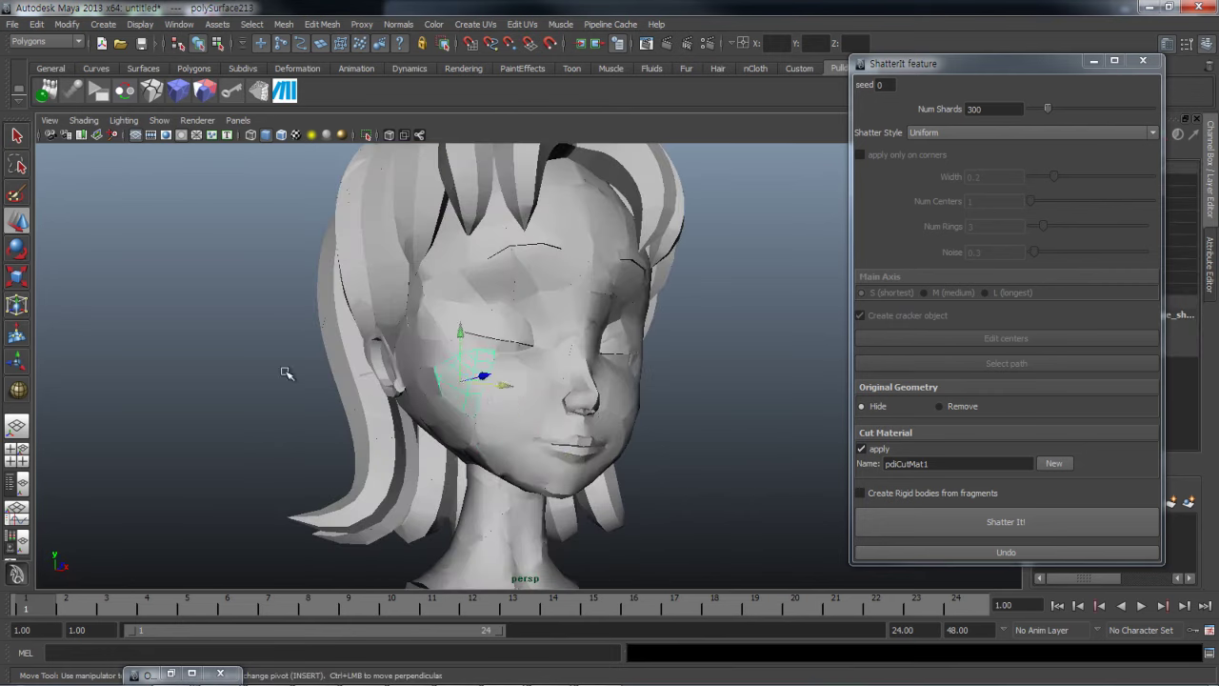
alt+drag(286, 372, 362, 381)
alt+right_drag(789, 294, 364, 316)
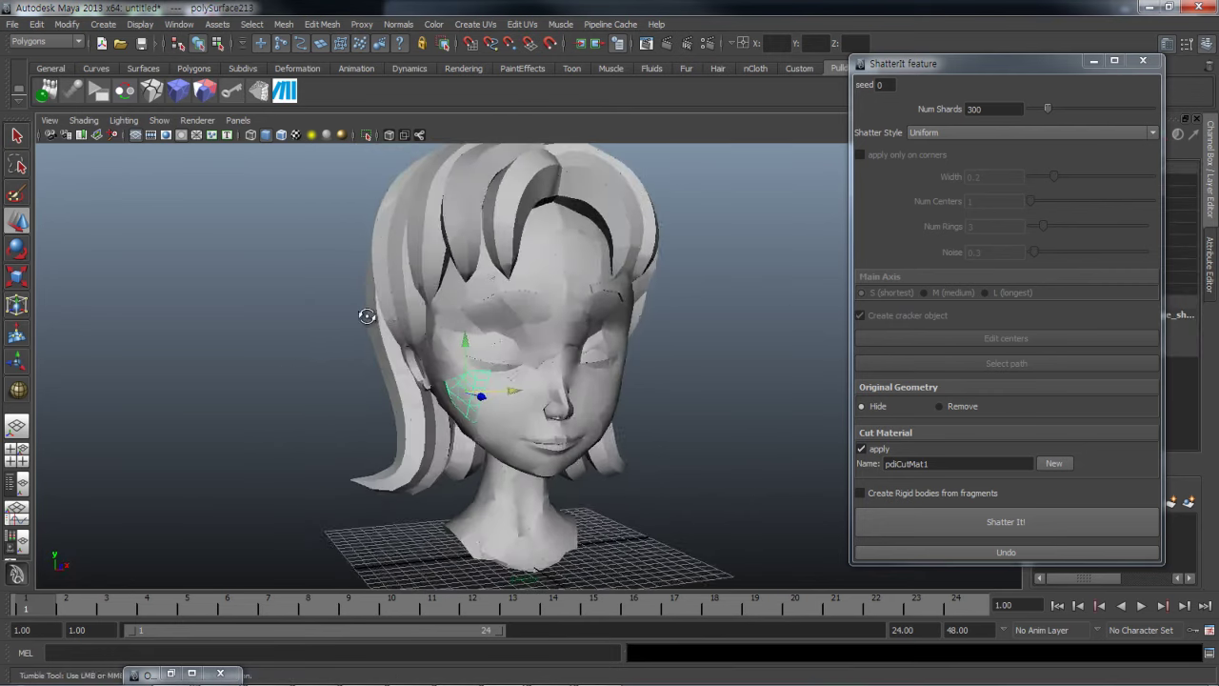
alt+drag(365, 315, 492, 355)
alt+right_drag(492, 355, 394, 327)
alt+drag(394, 327, 423, 320)
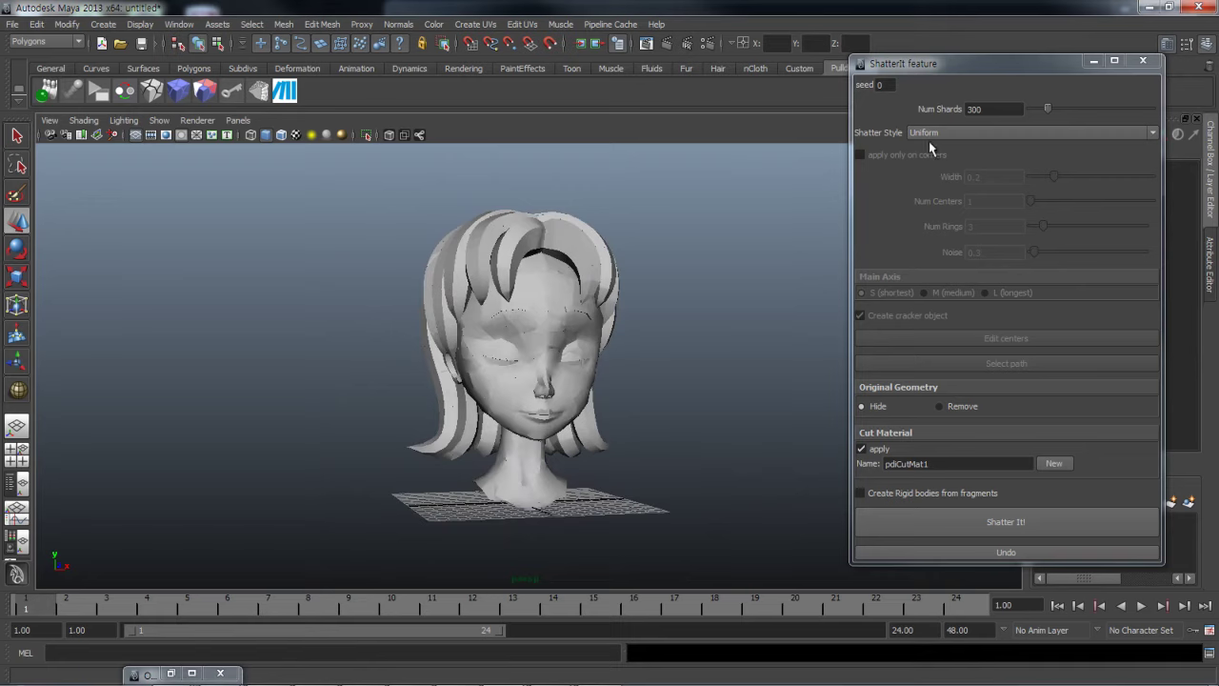
click(933, 133)
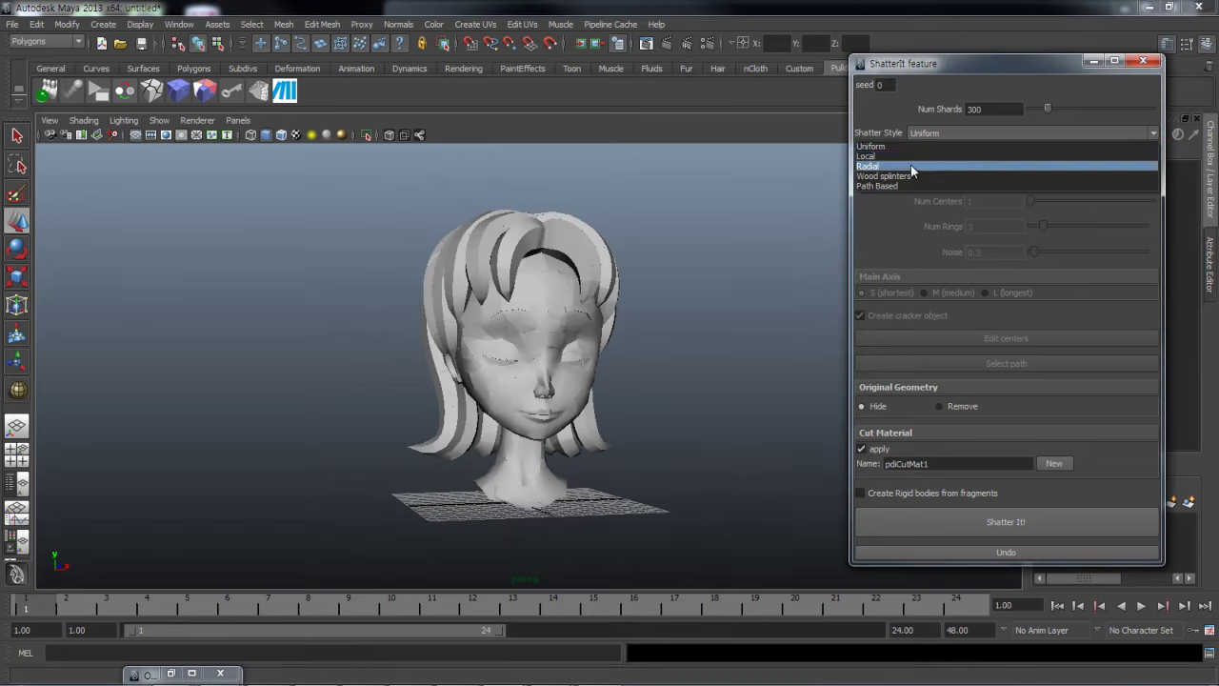
Keep the Uniform style, turn off Interactive Creation, and create a polygon cube
click(908, 147)
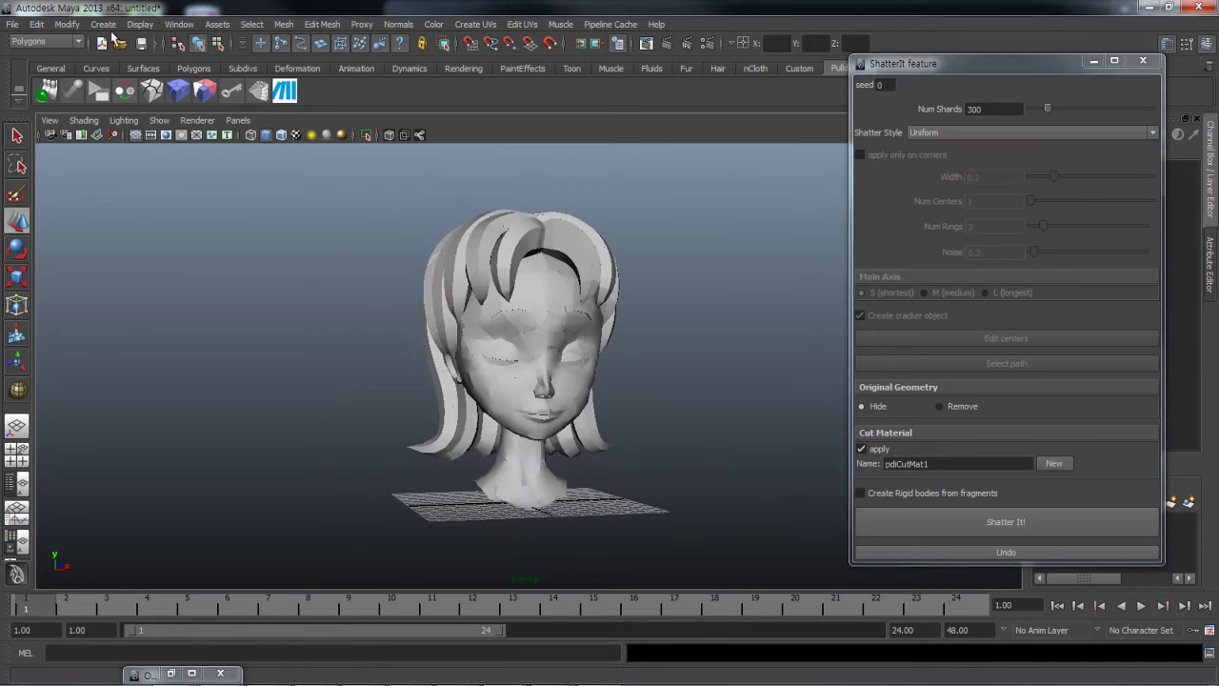
click(103, 24)
mouse_move(139, 61)
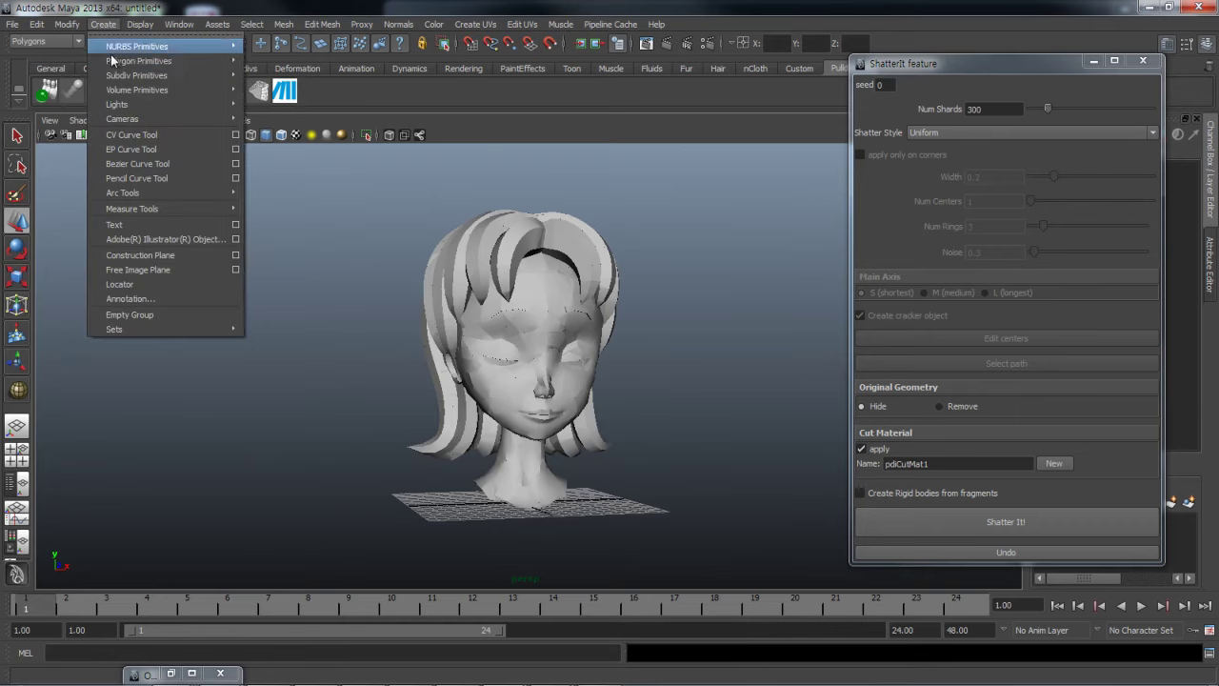
click(276, 83)
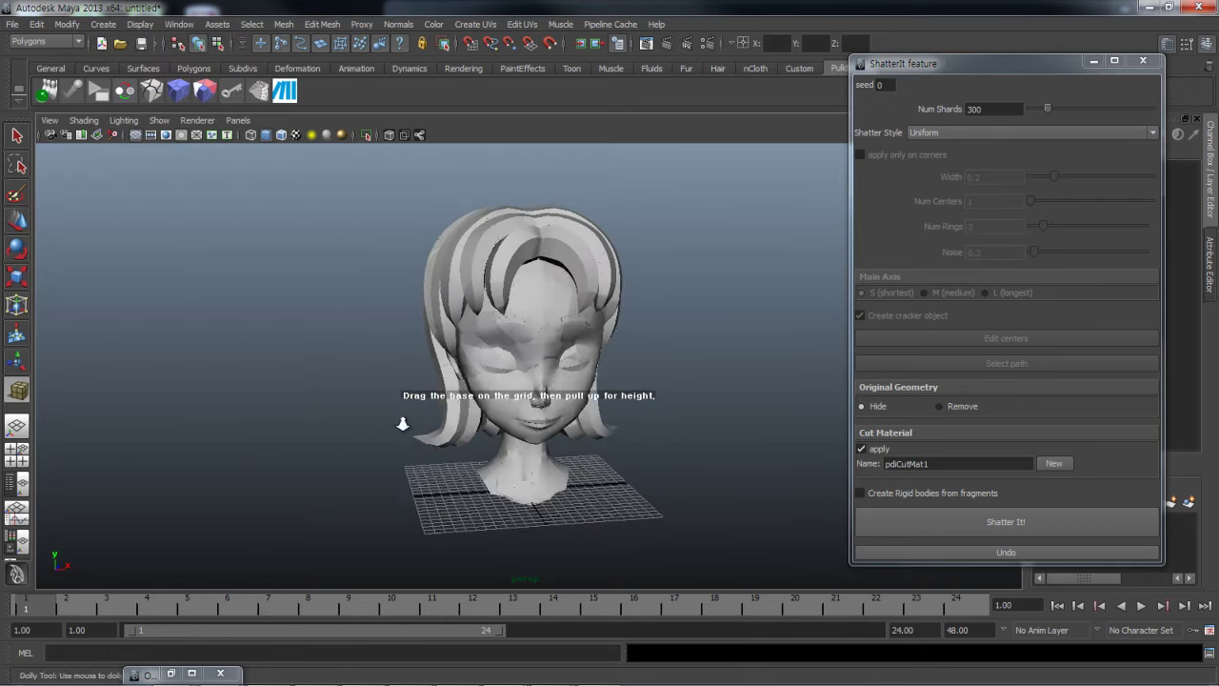
click(103, 24)
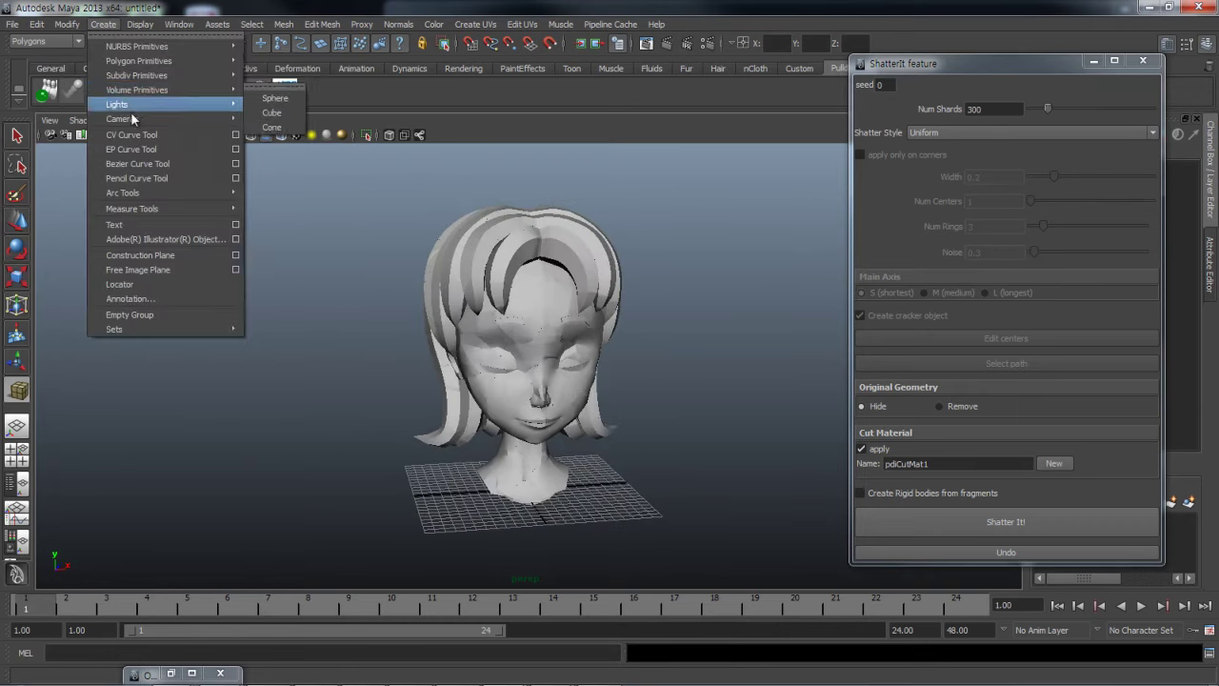
mouse_move(138, 61)
click(299, 245)
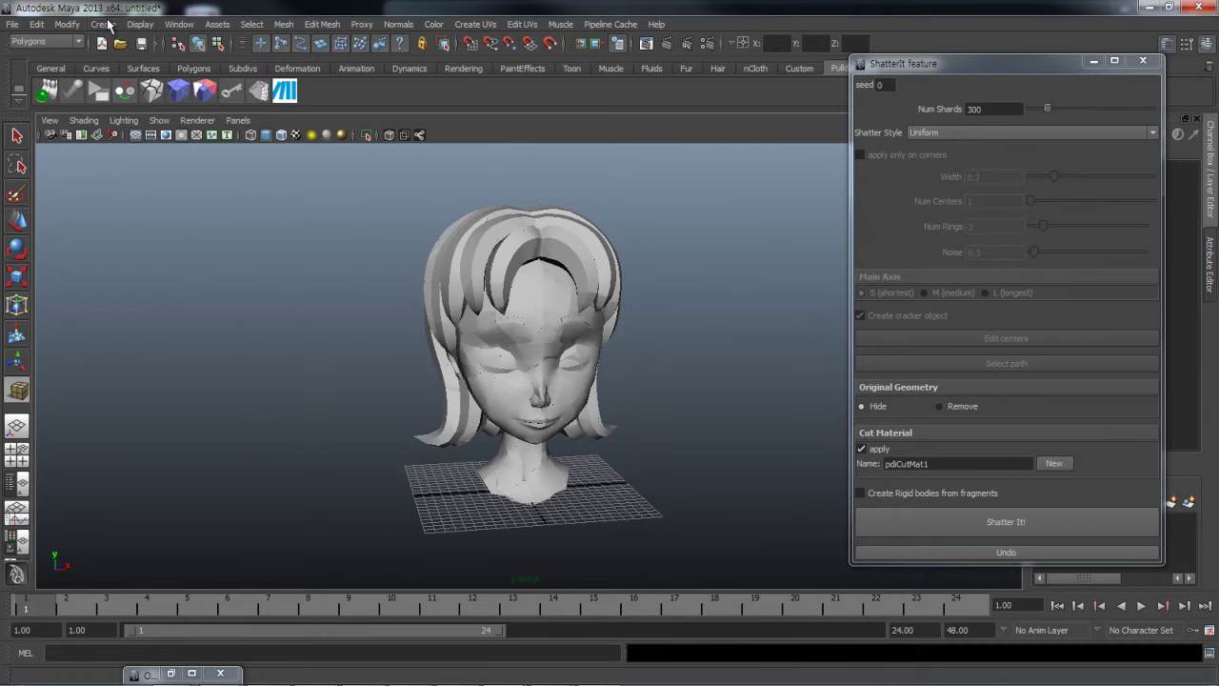
click(105, 24)
click(278, 82)
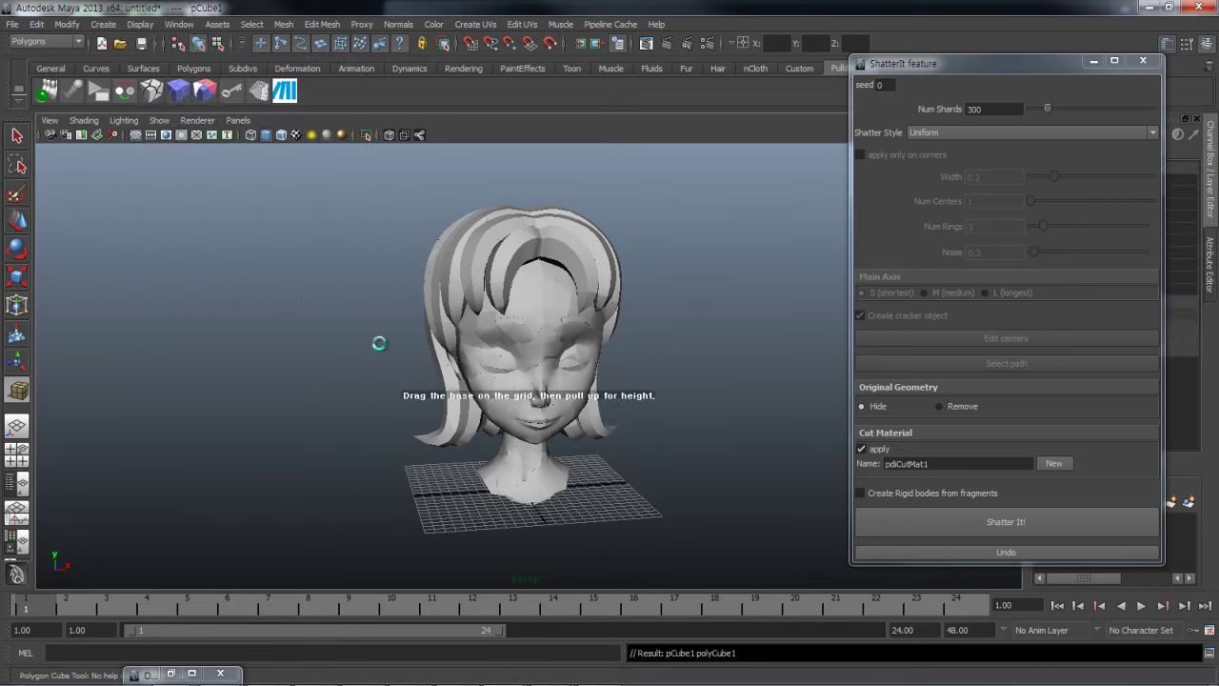
click(107, 24)
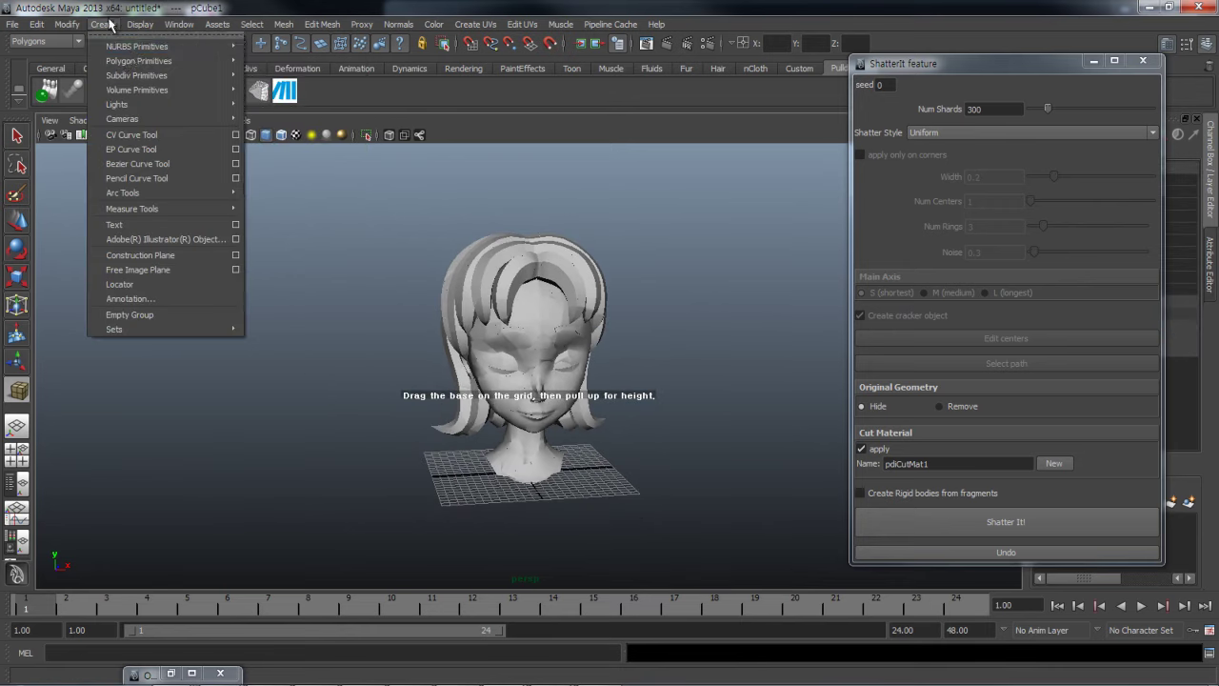
mouse_move(139, 61)
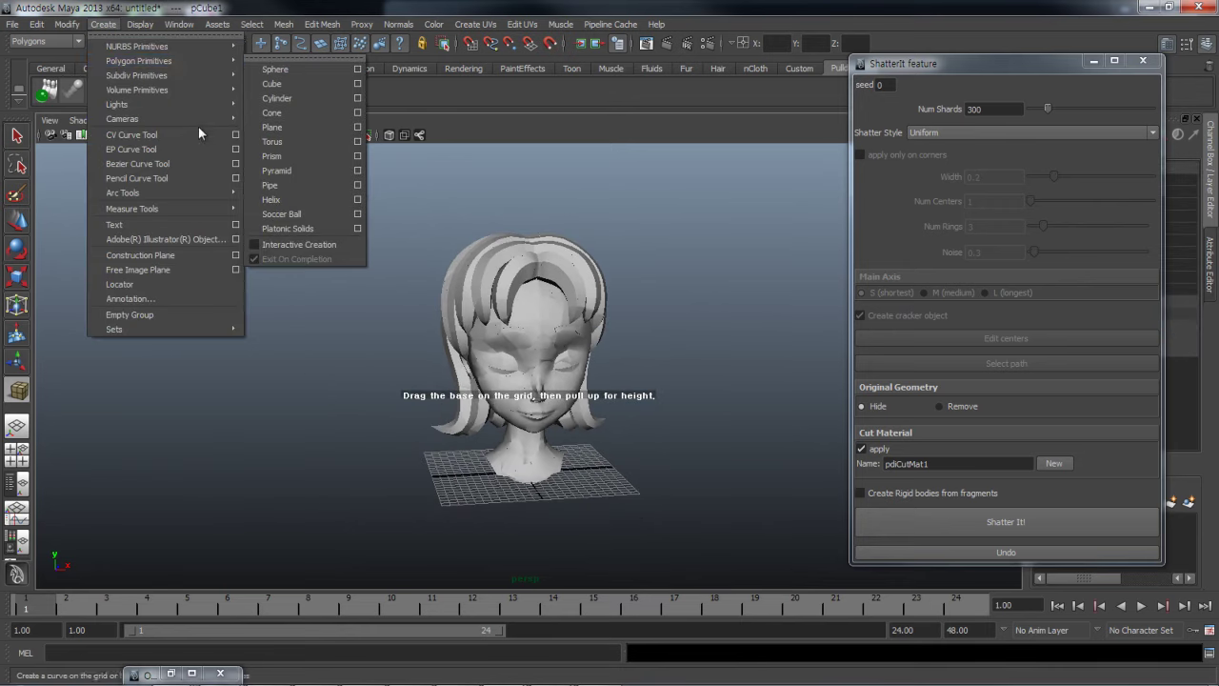
click(10, 141)
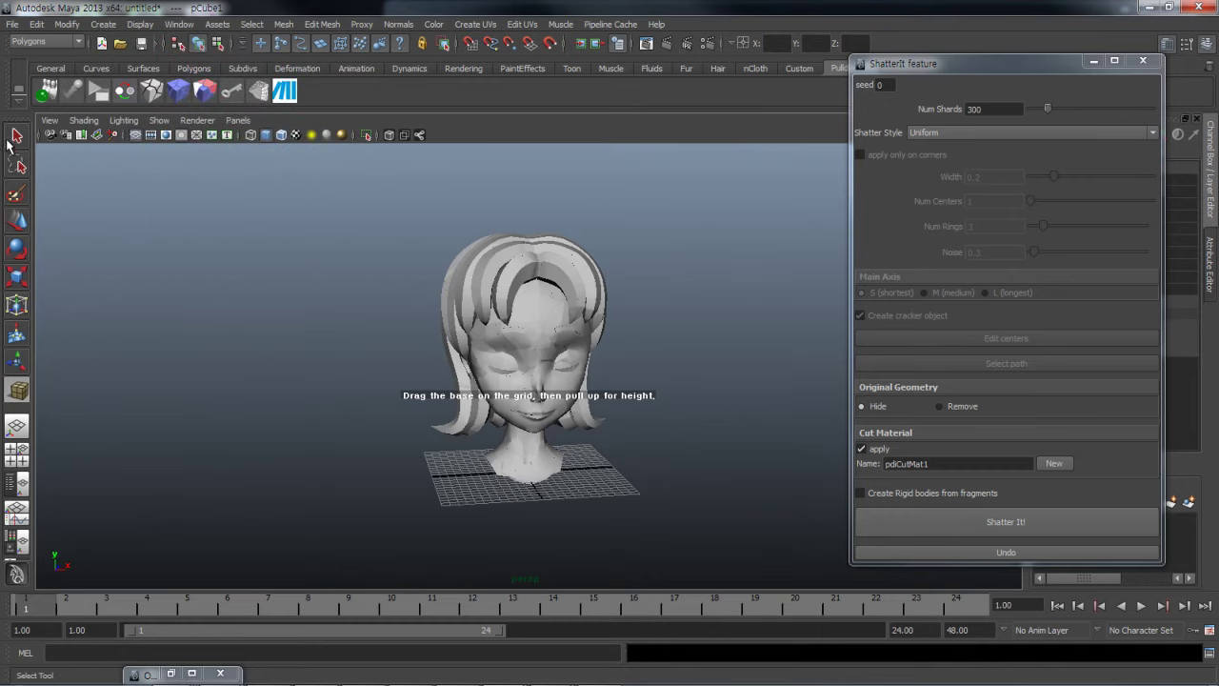
click(10, 141)
click(103, 24)
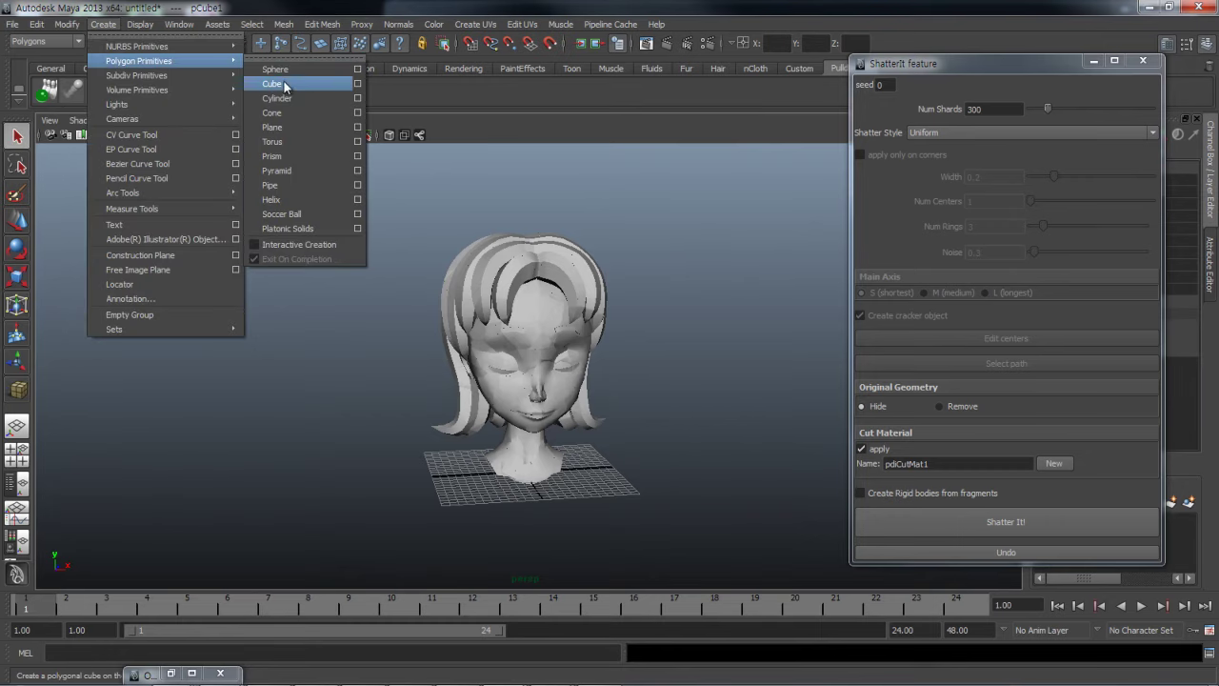
click(284, 85)
Scale the cube up and move it to the right of the head
key(r)
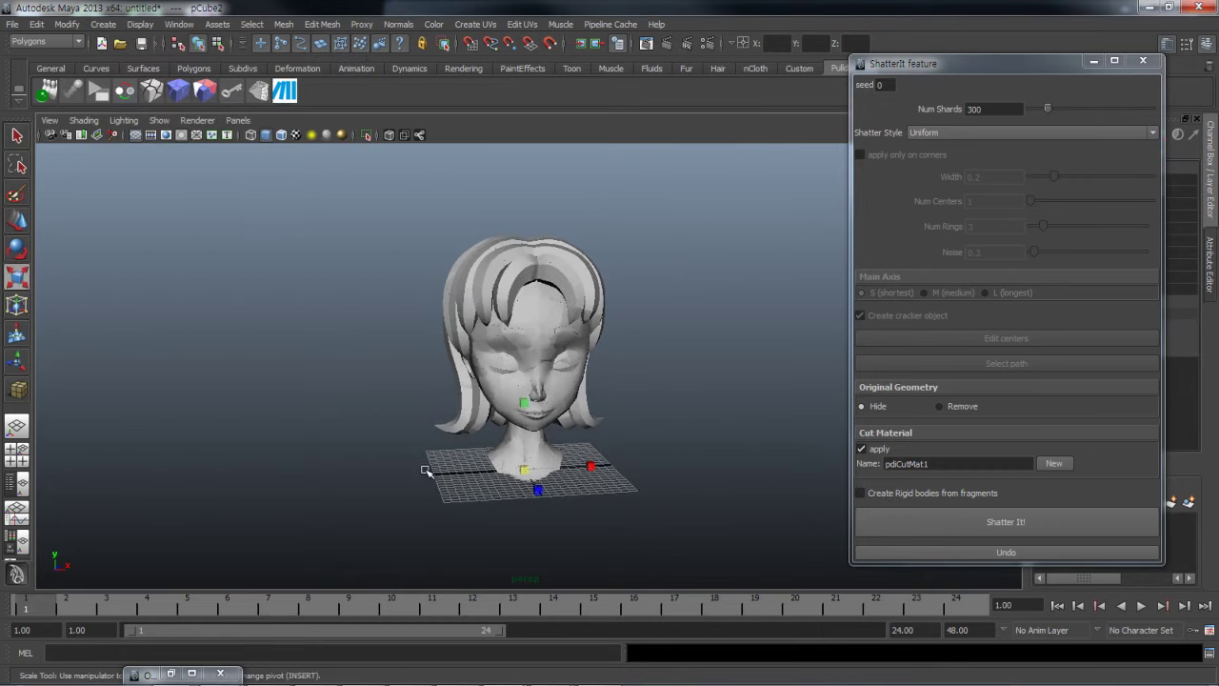
mouse_move(524, 469)
mouse_down()
mouse_move(494, 474)
mouse_move(531, 484)
mouse_move(738, 466)
mouse_up()
key(w)
drag(688, 416, 688, 375)
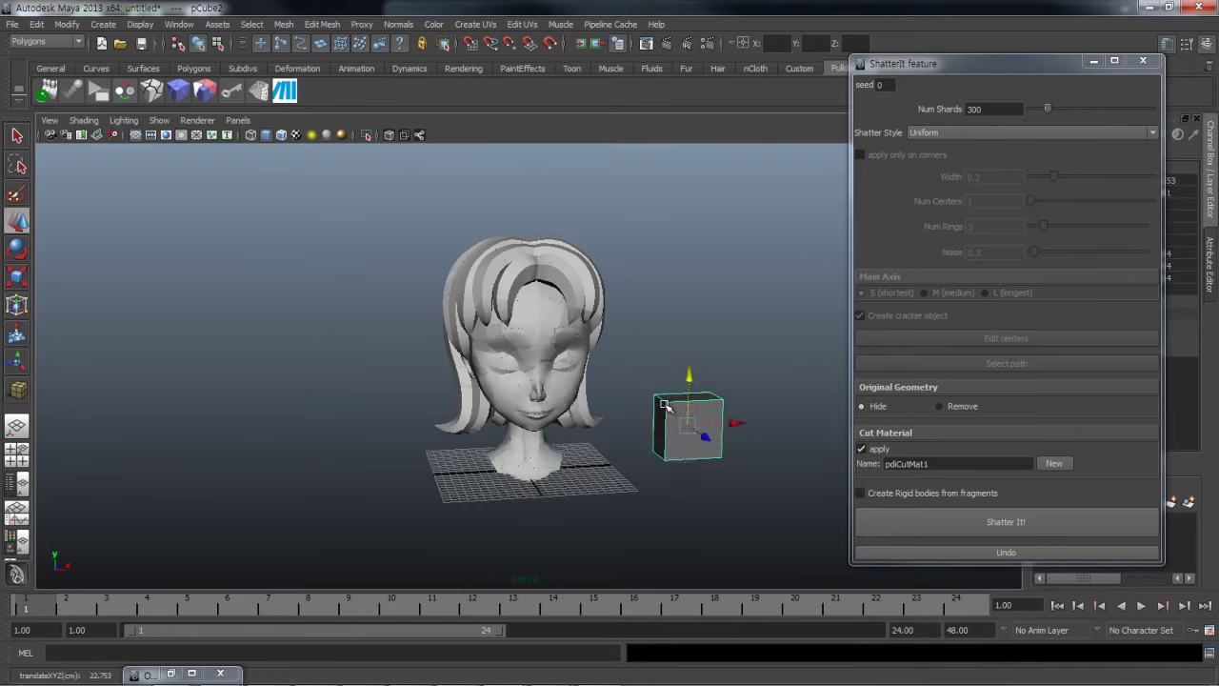
drag(686, 427, 727, 430)
alt+middle_drag(682, 445, 431, 420)
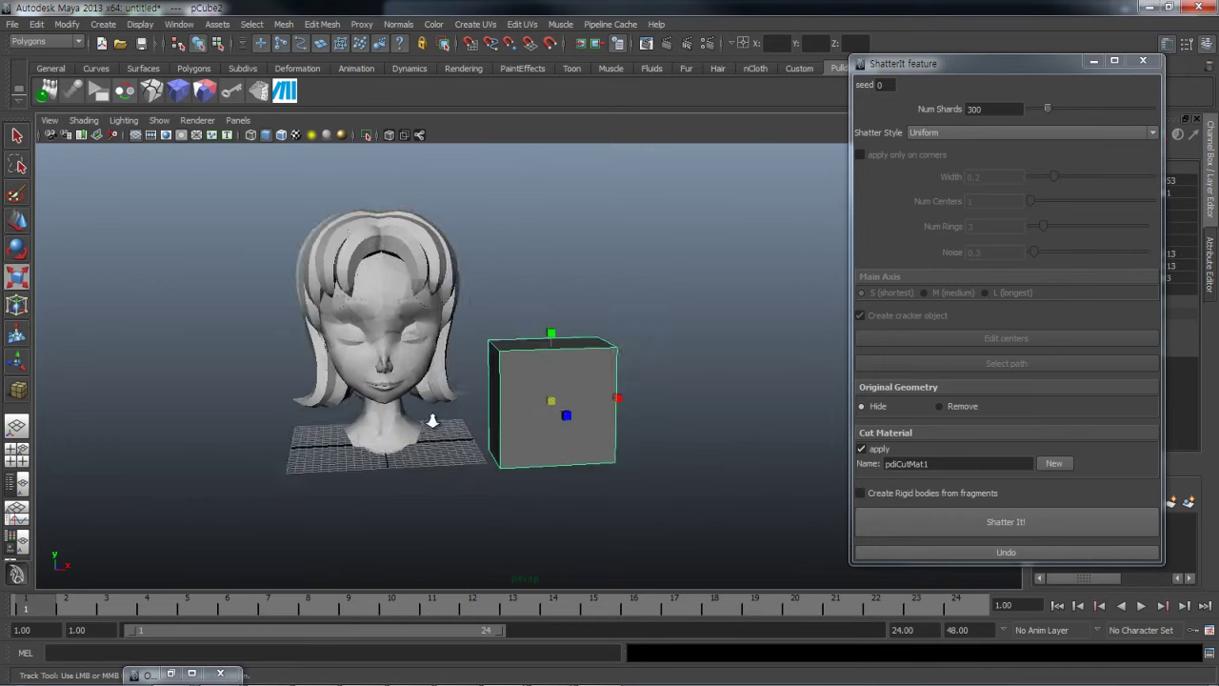
alt+right_drag(431, 420, 503, 436)
key(r)
alt+drag(435, 434, 495, 457)
Set the shatter style to Local, add an editable shatter centre, and raise it inside the cube
alt+right_drag(495, 457, 572, 457)
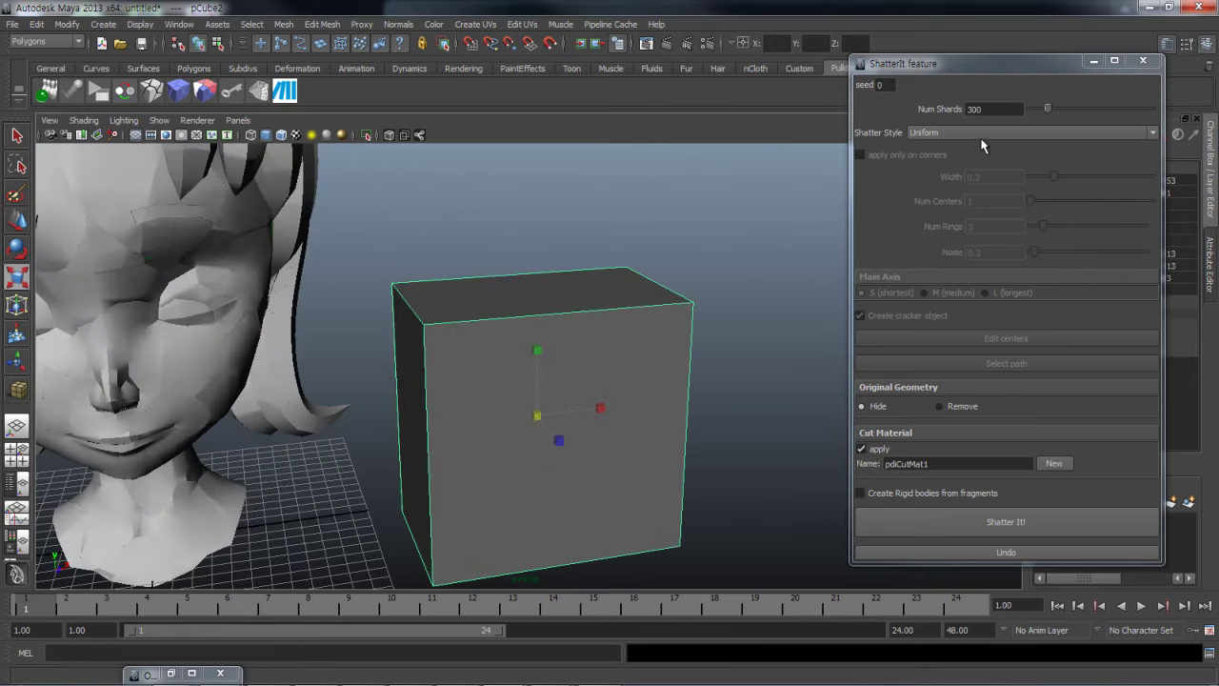
click(977, 131)
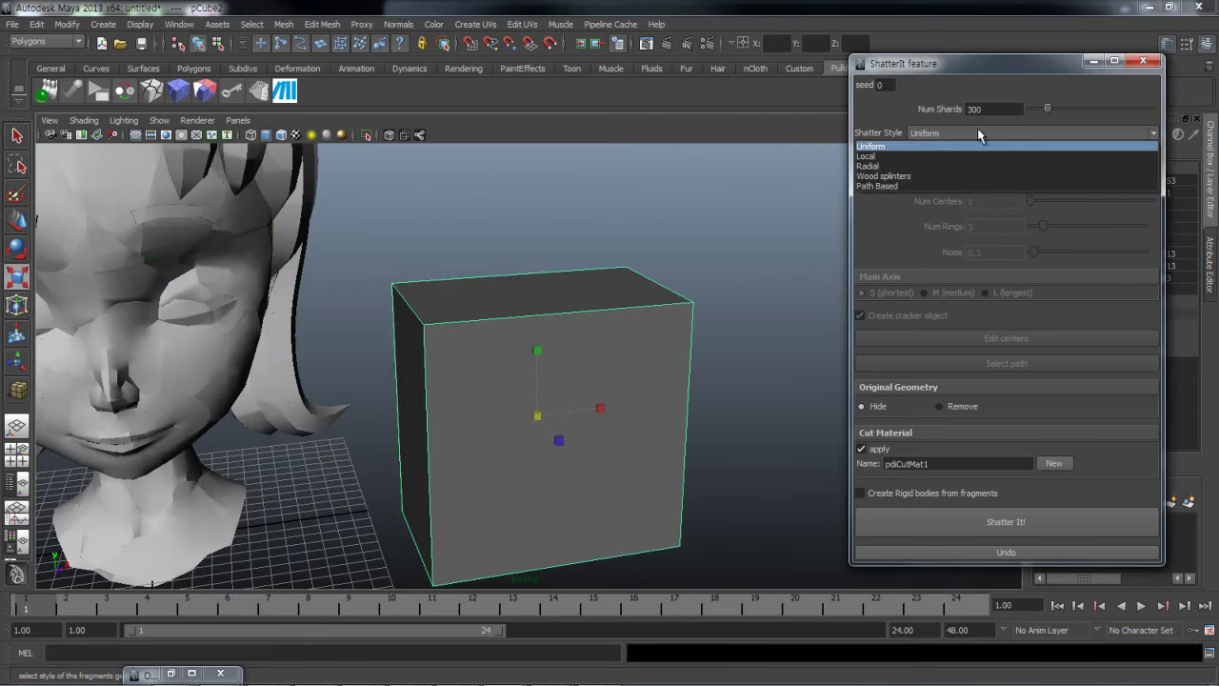
click(931, 156)
alt+drag(454, 346, 777, 246)
click(949, 338)
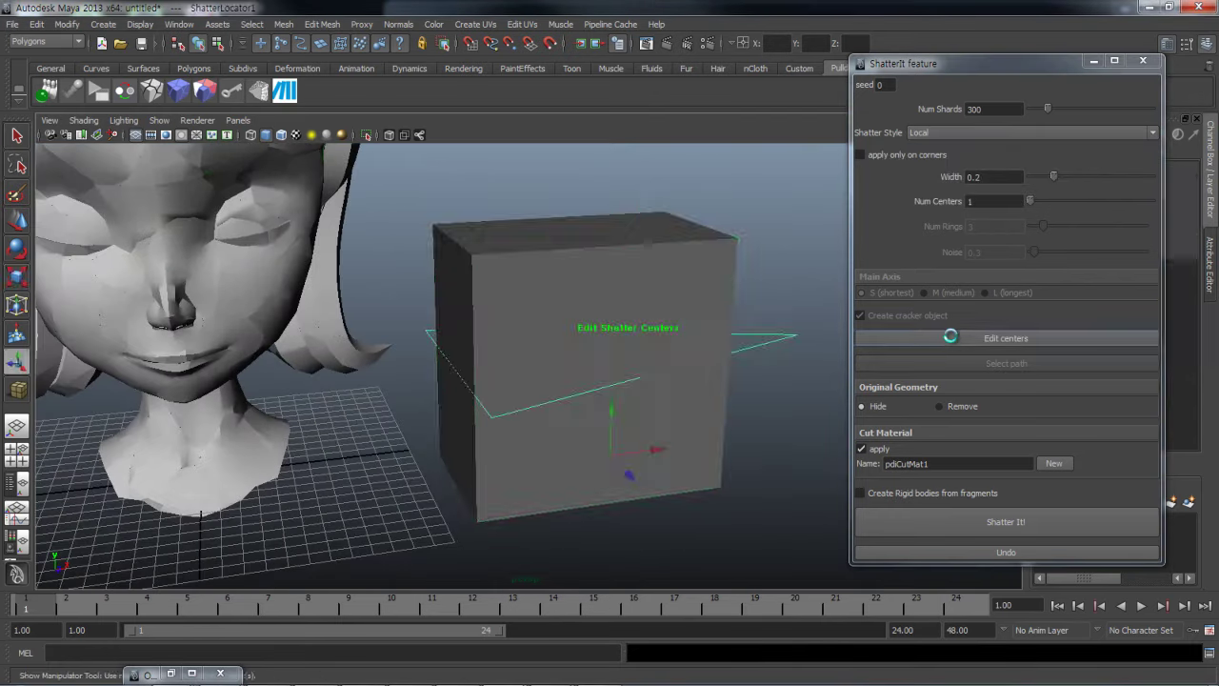
mouse_move(552, 291)
alt+mouse_down()
mouse_move(506, 296)
mouse_move(536, 253)
mouse_move(629, 389)
alt+mouse_up()
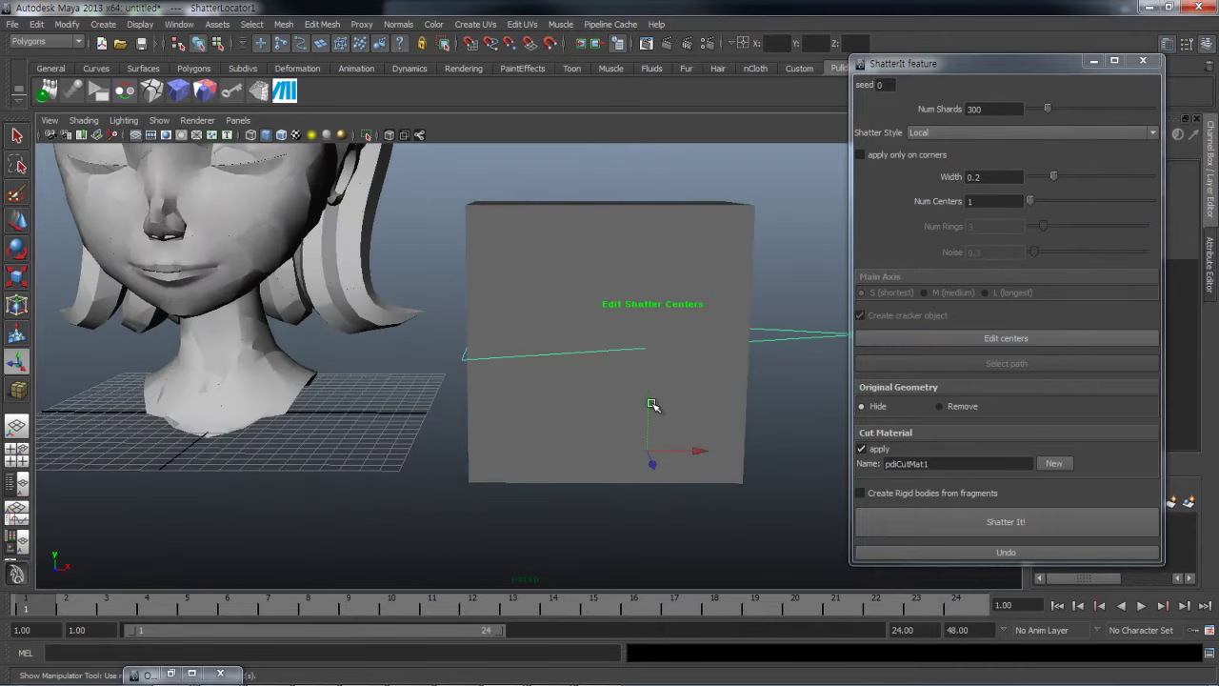
mouse_move(652, 404)
mouse_down()
mouse_move(639, 272)
mouse_move(609, 327)
mouse_move(665, 252)
mouse_move(669, 323)
mouse_move(492, 258)
mouse_move(558, 327)
mouse_move(518, 318)
mouse_move(564, 350)
mouse_move(542, 350)
mouse_move(713, 361)
mouse_move(585, 308)
mouse_move(599, 263)
mouse_move(629, 248)
mouse_up()
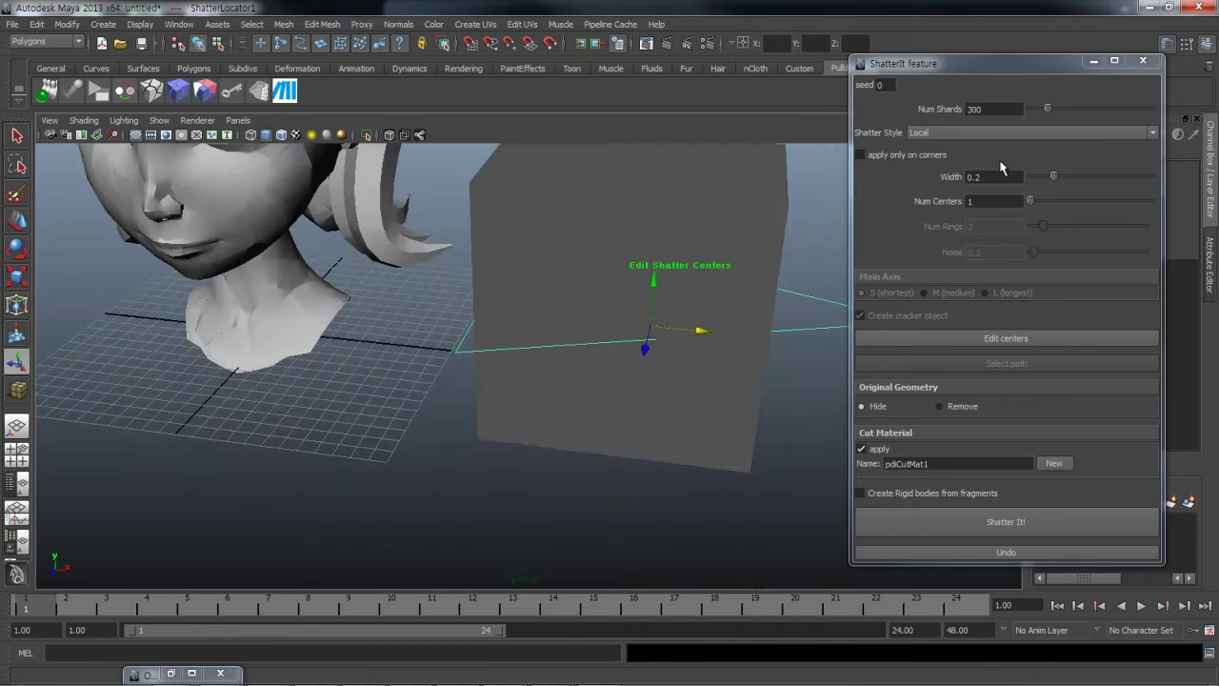
Shatter the box Local-style and inspect and select its shards
click(1007, 525)
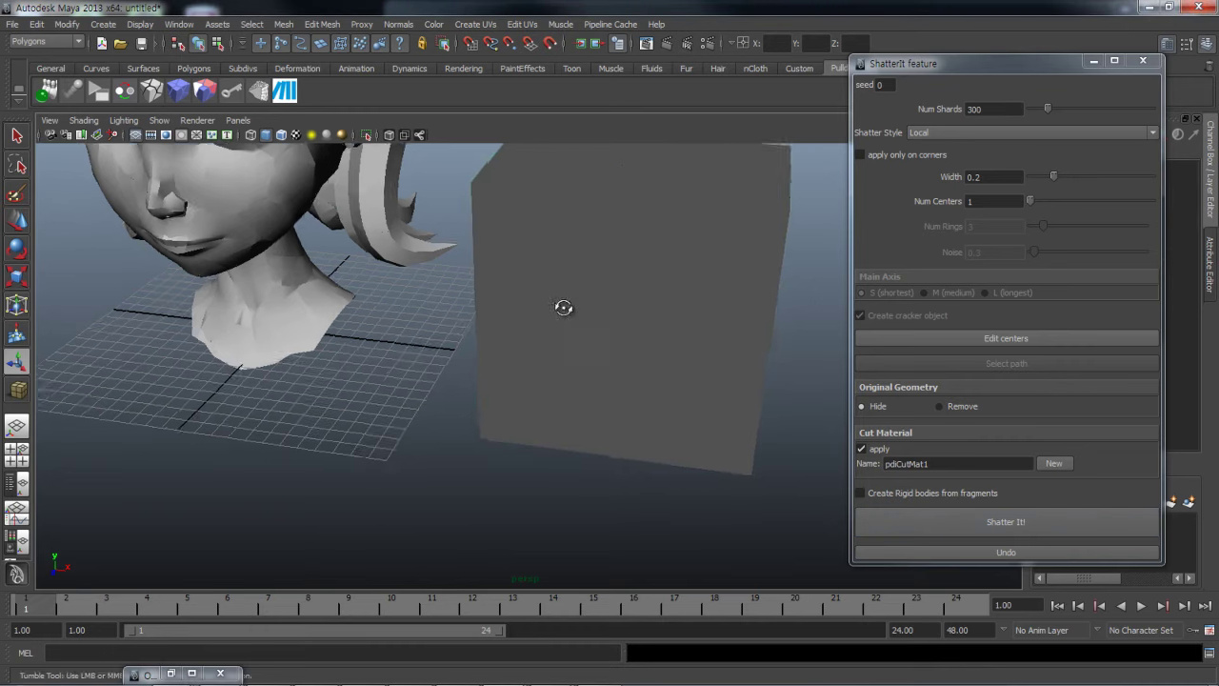
alt+drag(558, 308, 602, 338)
click(638, 380)
alt+drag(638, 381, 617, 322)
click(650, 400)
alt+drag(650, 400, 509, 258)
drag(507, 179, 825, 523)
alt+drag(648, 403, 615, 349)
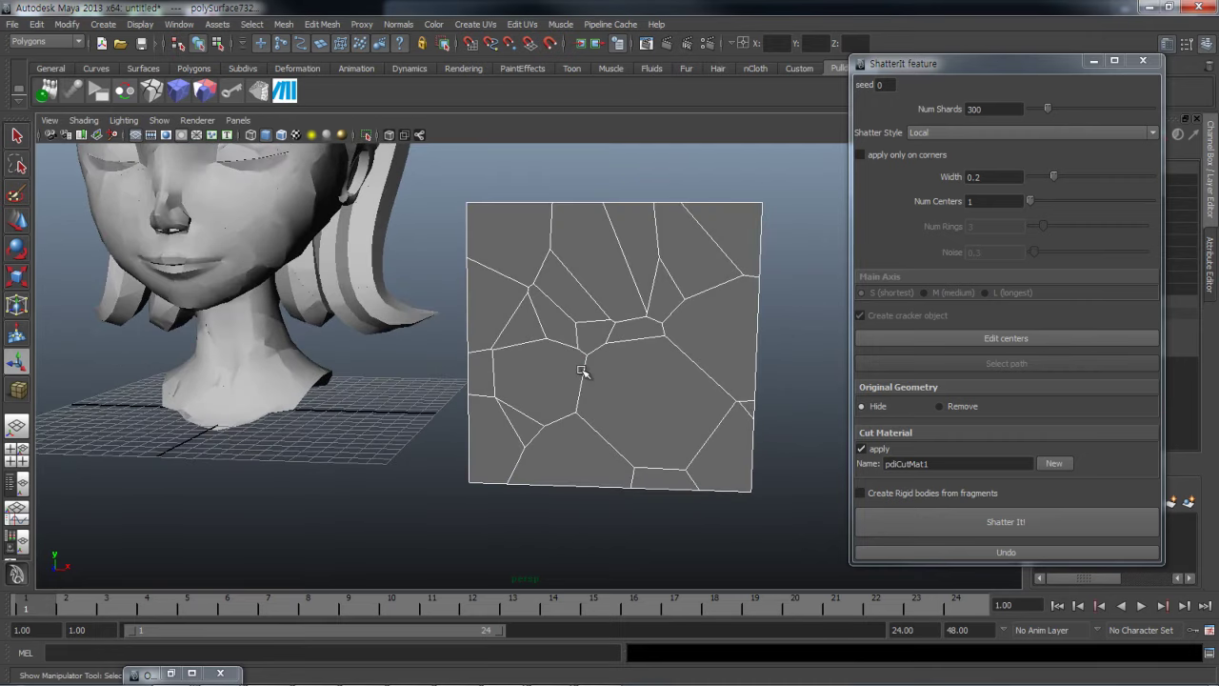
Undo repeatedly in ShatterIt until pCube2 is whole, then select the plain cube
click(1005, 552)
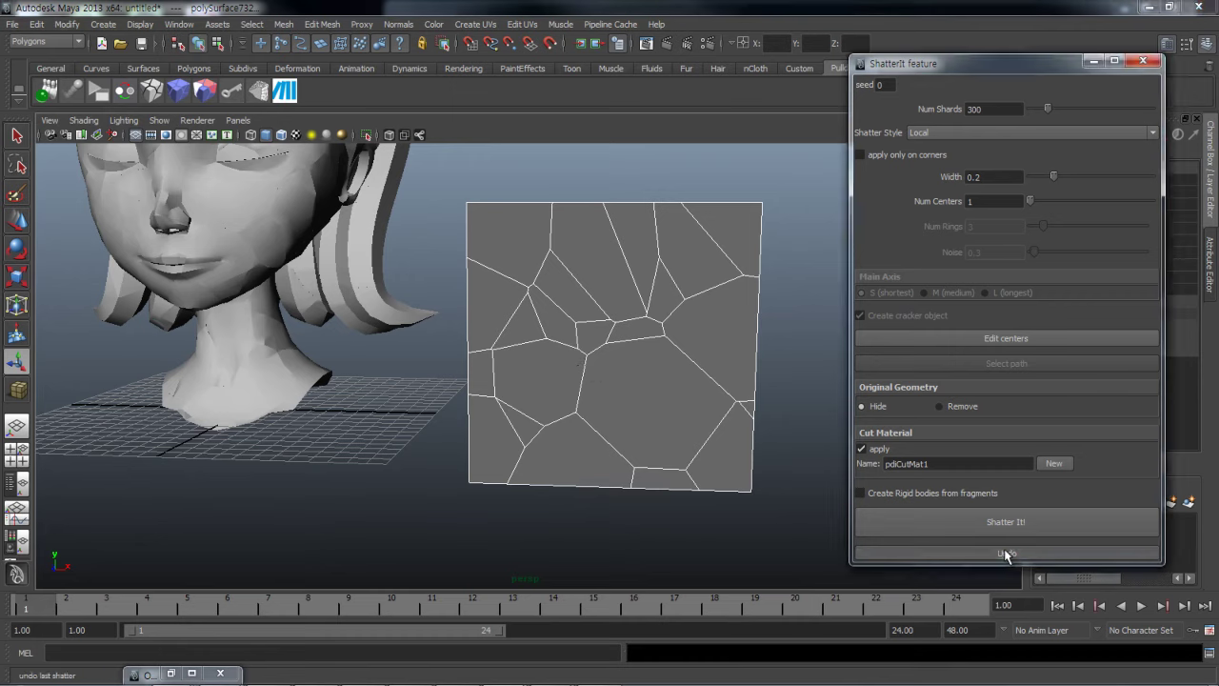
click(1004, 552)
click(1005, 552)
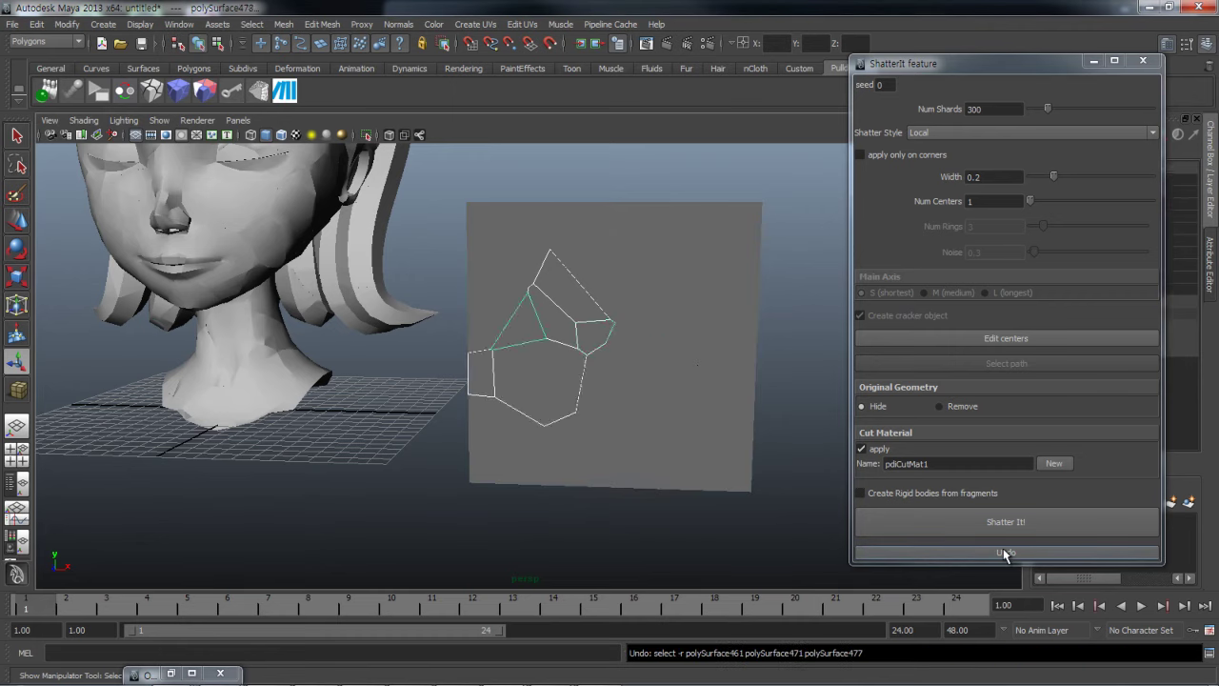
click(1004, 552)
click(1004, 552)
click(1005, 553)
click(1004, 552)
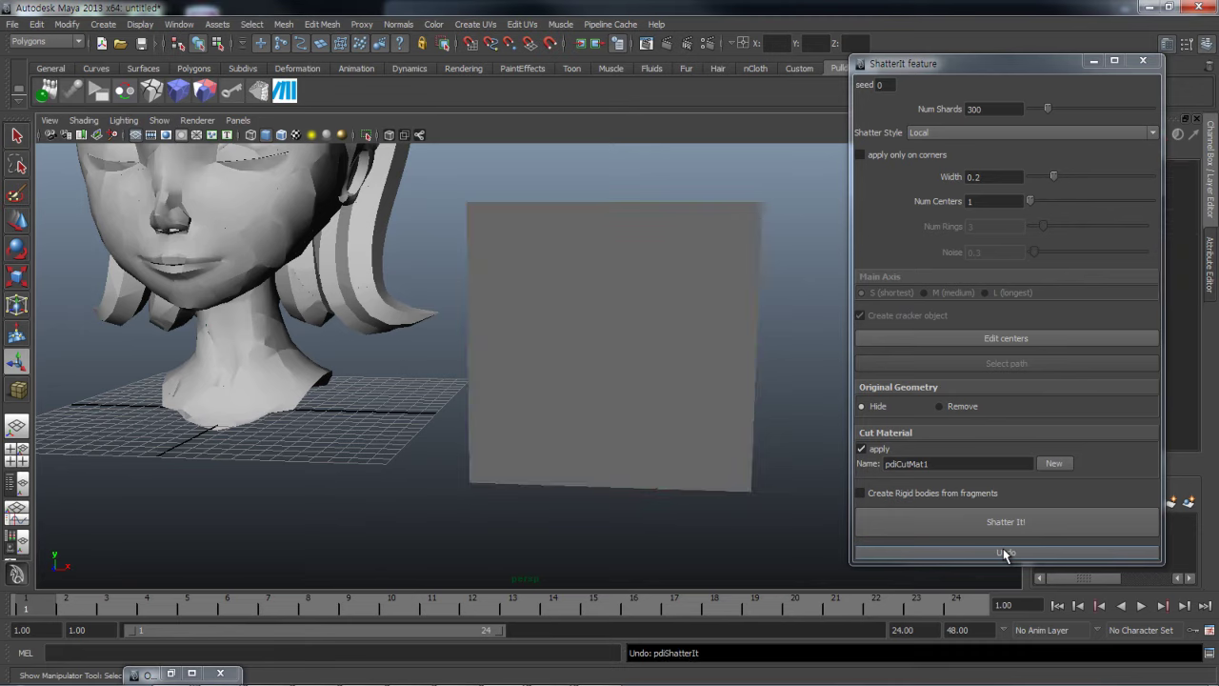
click(587, 423)
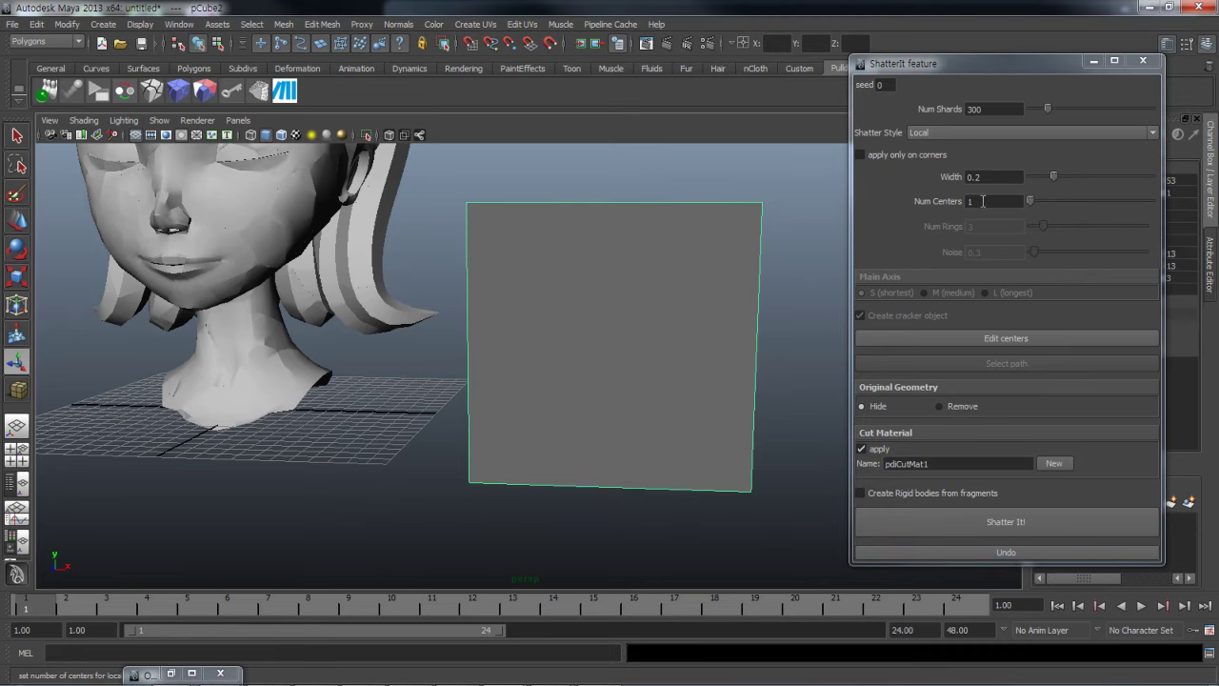
Edit the shatter centre, set Width to 0.5, and shatter pCube2 into 300 Local shards
click(1001, 337)
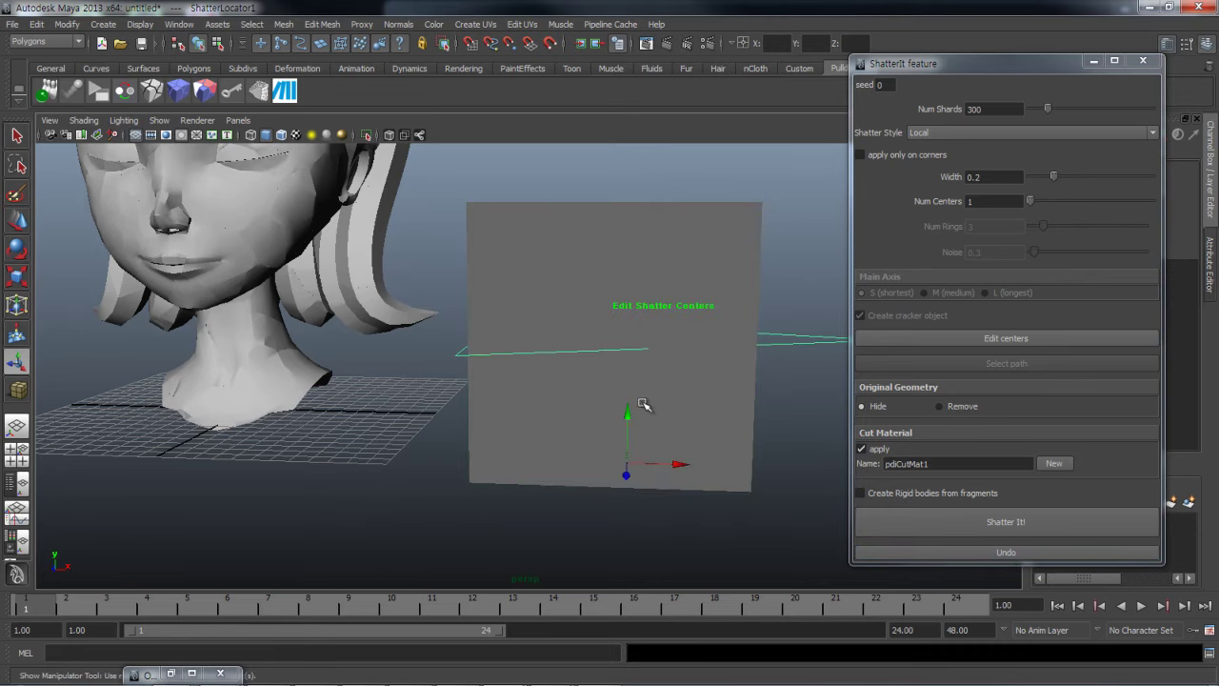
mouse_move(580, 333)
alt+mouse_down()
mouse_move(474, 335)
mouse_move(623, 370)
mouse_move(667, 362)
alt+mouse_up()
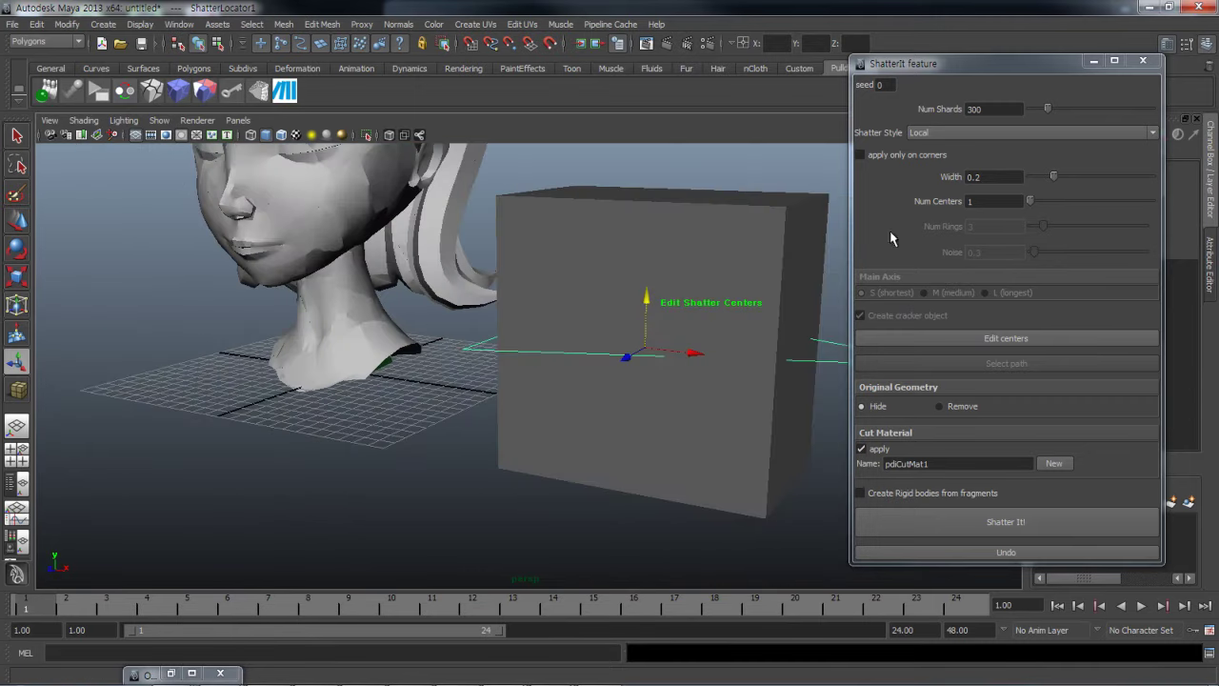
click(975, 179)
text(0.5)
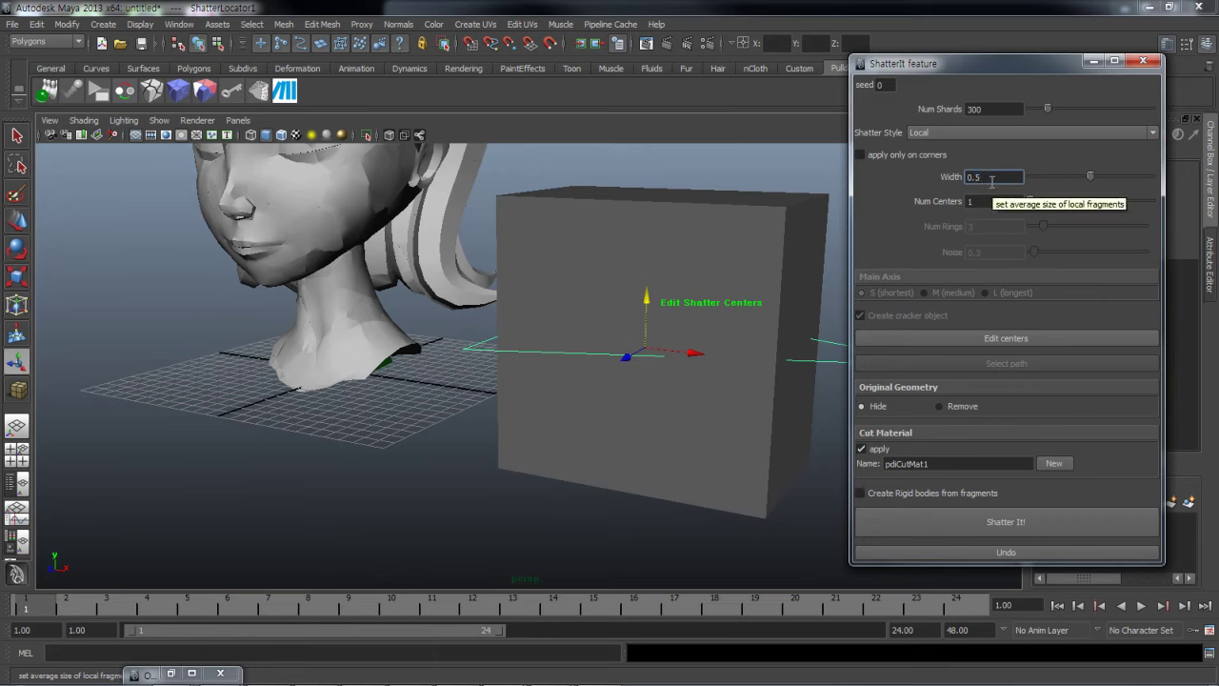
click(995, 521)
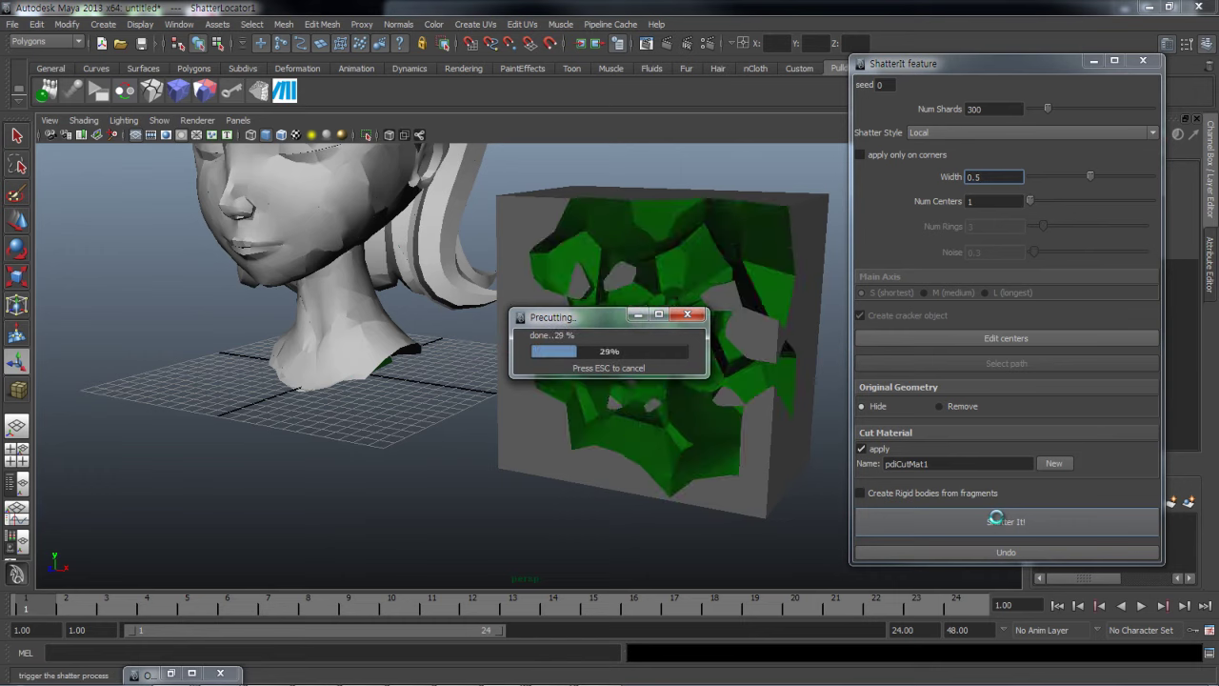
mouse_move(479, 412)
alt+mouse_down()
mouse_move(620, 332)
mouse_move(600, 331)
alt+mouse_up()
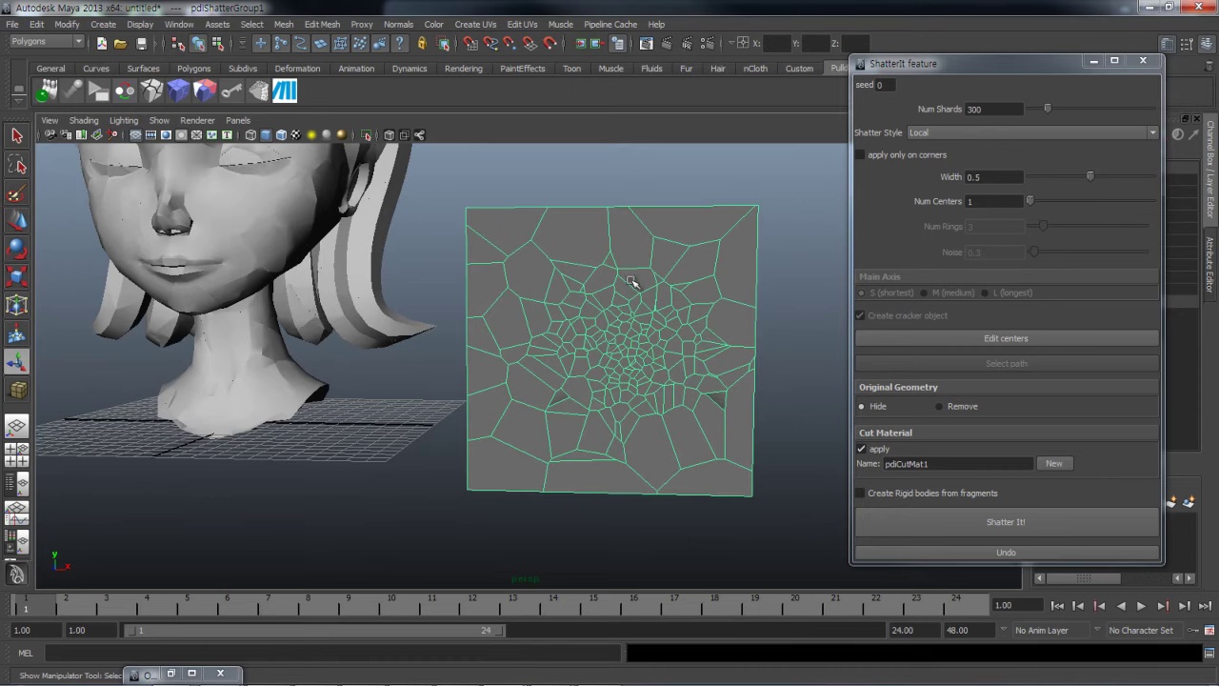
alt+drag(584, 288, 601, 277)
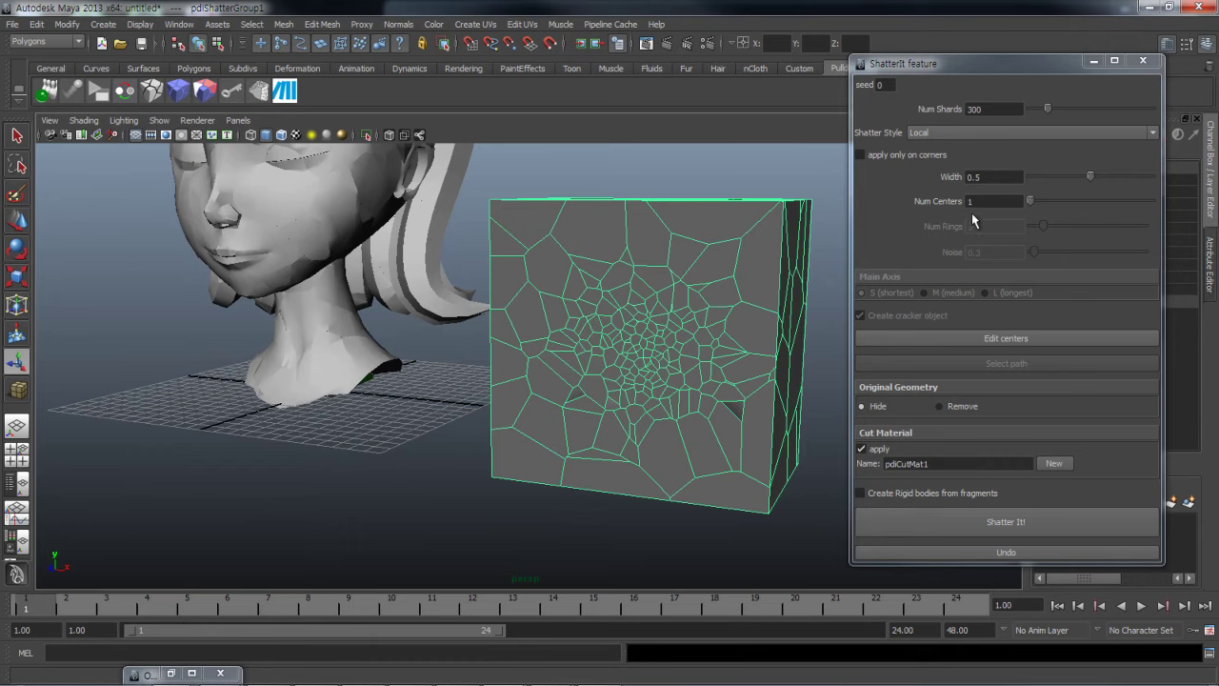
Undo pCube2's Local shatter, then select and delete the cube, leaving only the head
double_click(973, 201)
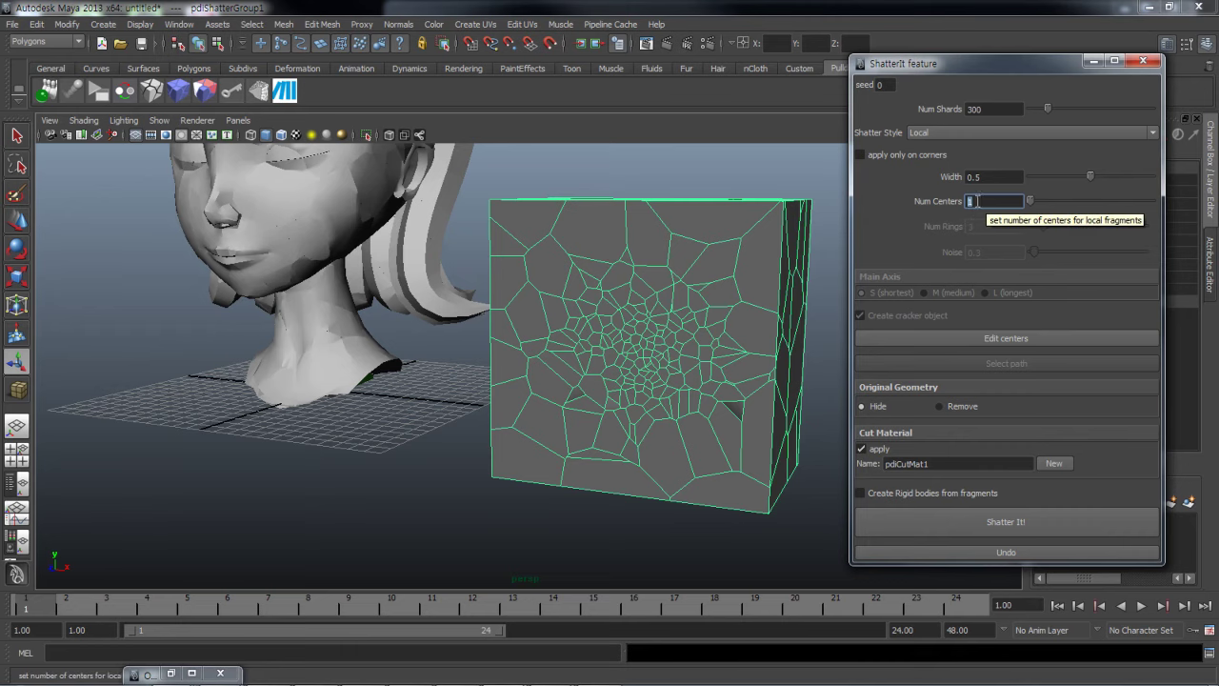
alt+drag(570, 378, 537, 379)
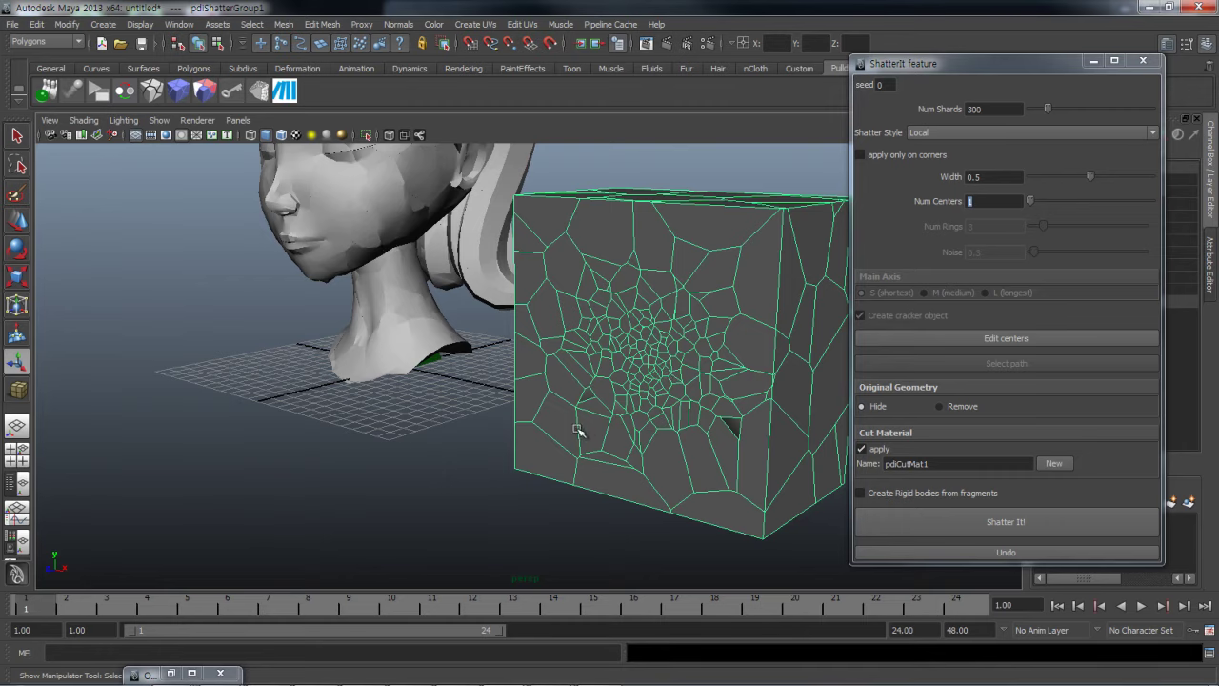
alt+drag(583, 426, 648, 419)
click(953, 552)
click(539, 343)
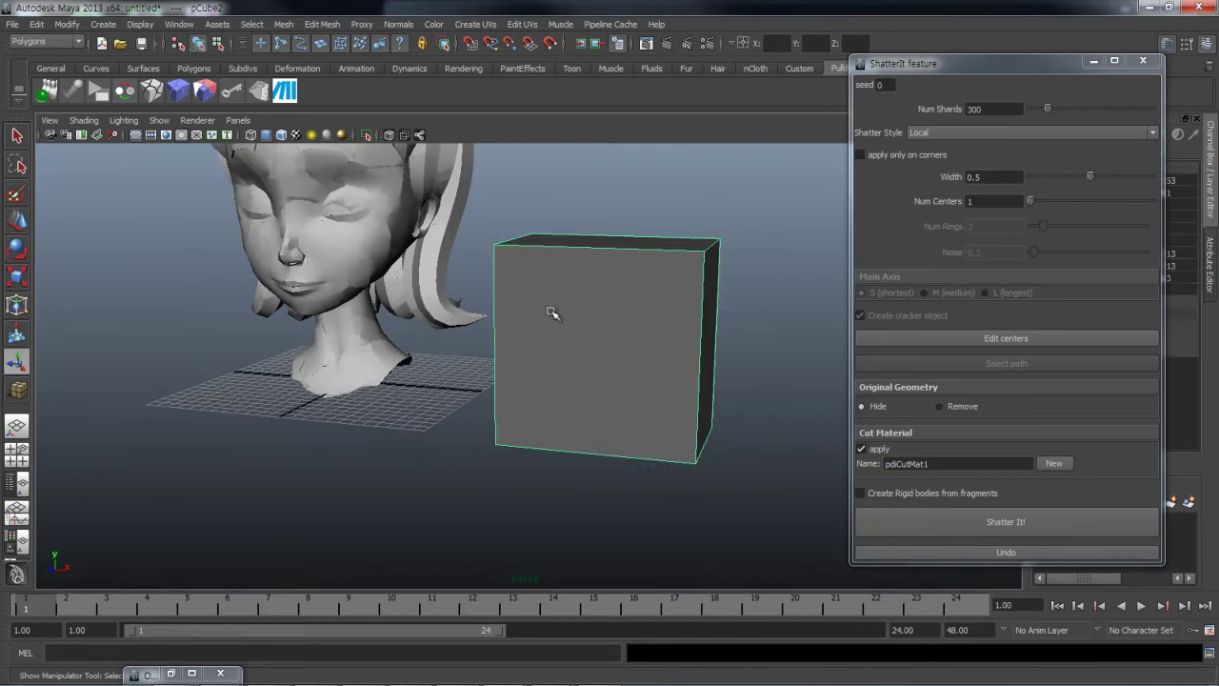
key(Delete)
mouse_move(295, 297)
alt+mouse_down()
mouse_move(423, 388)
mouse_move(470, 234)
alt+mouse_up()
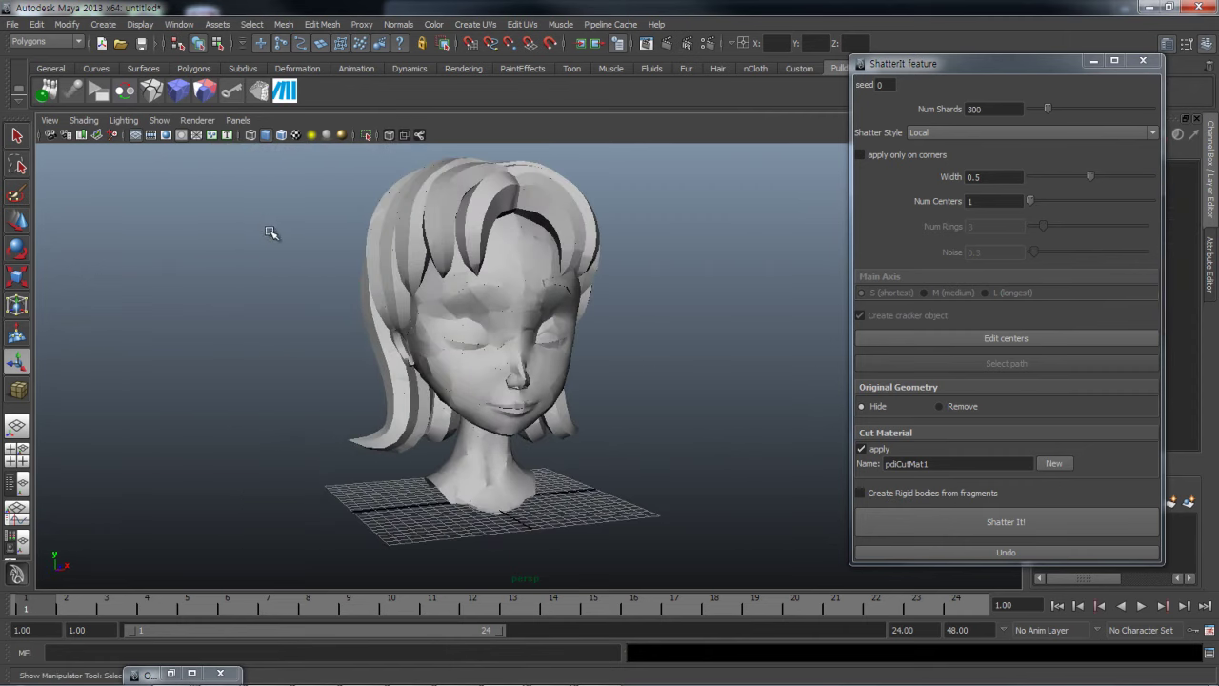
Open the Outliner, select pdiShatterGroup, and move the Outliner off the head
alt+drag(270, 232, 312, 229)
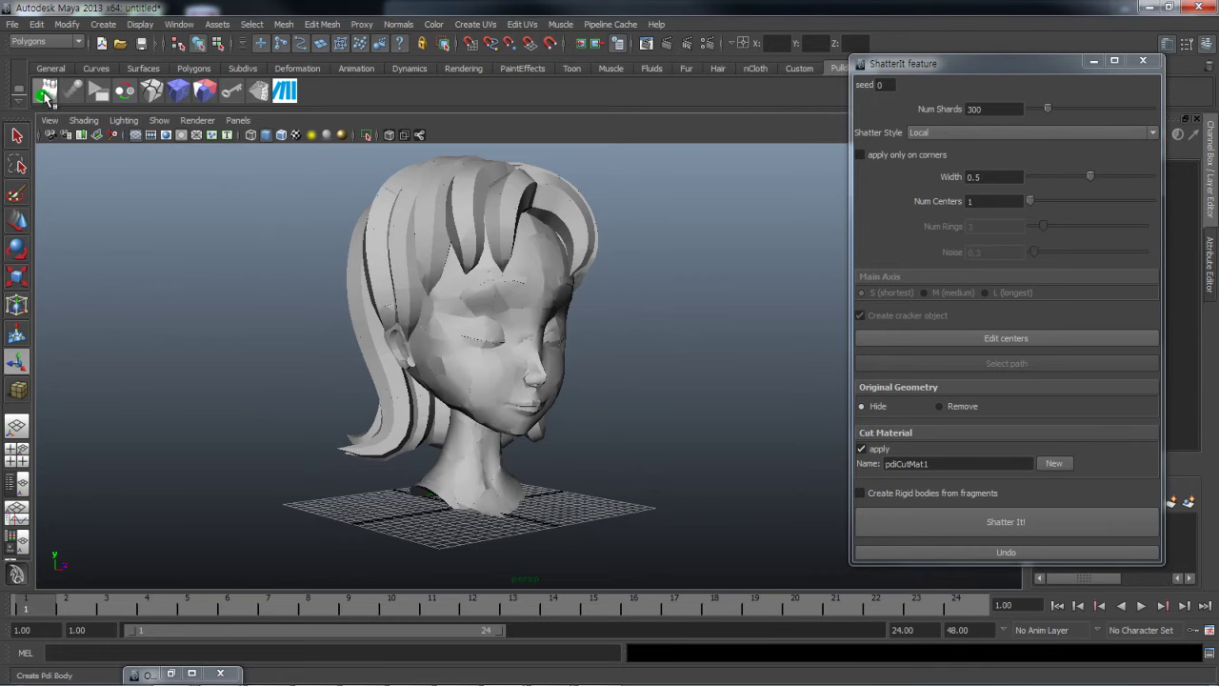
alt+drag(381, 286, 339, 285)
click(179, 24)
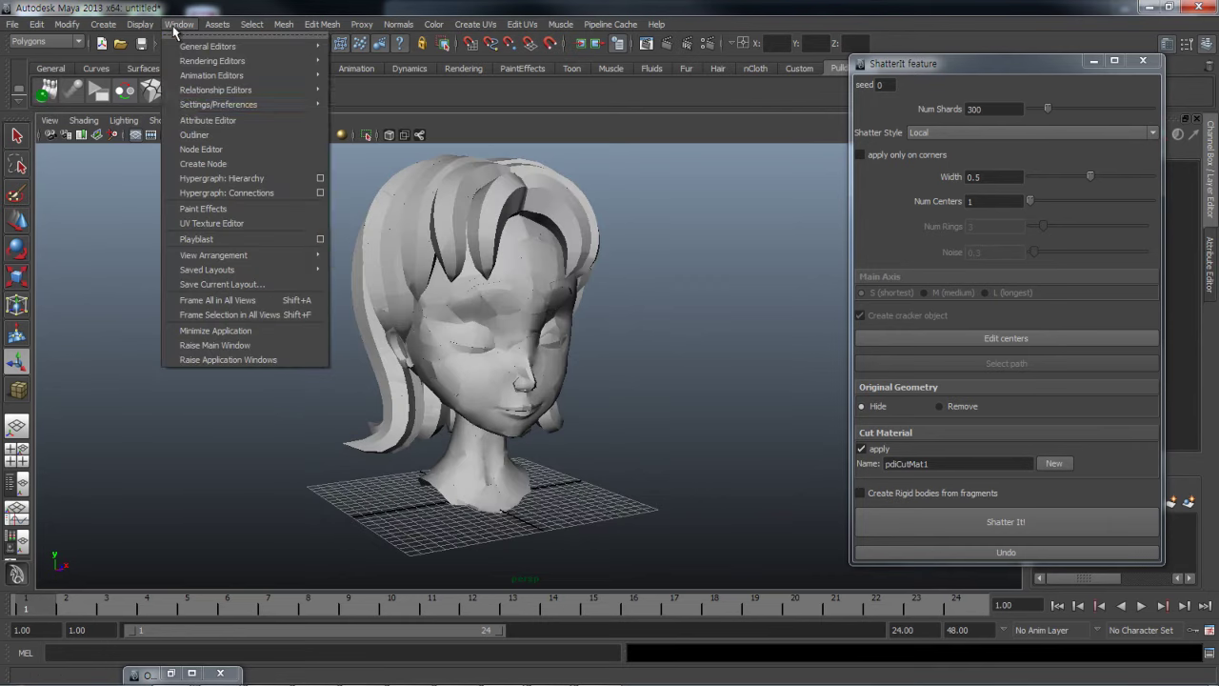
click(194, 135)
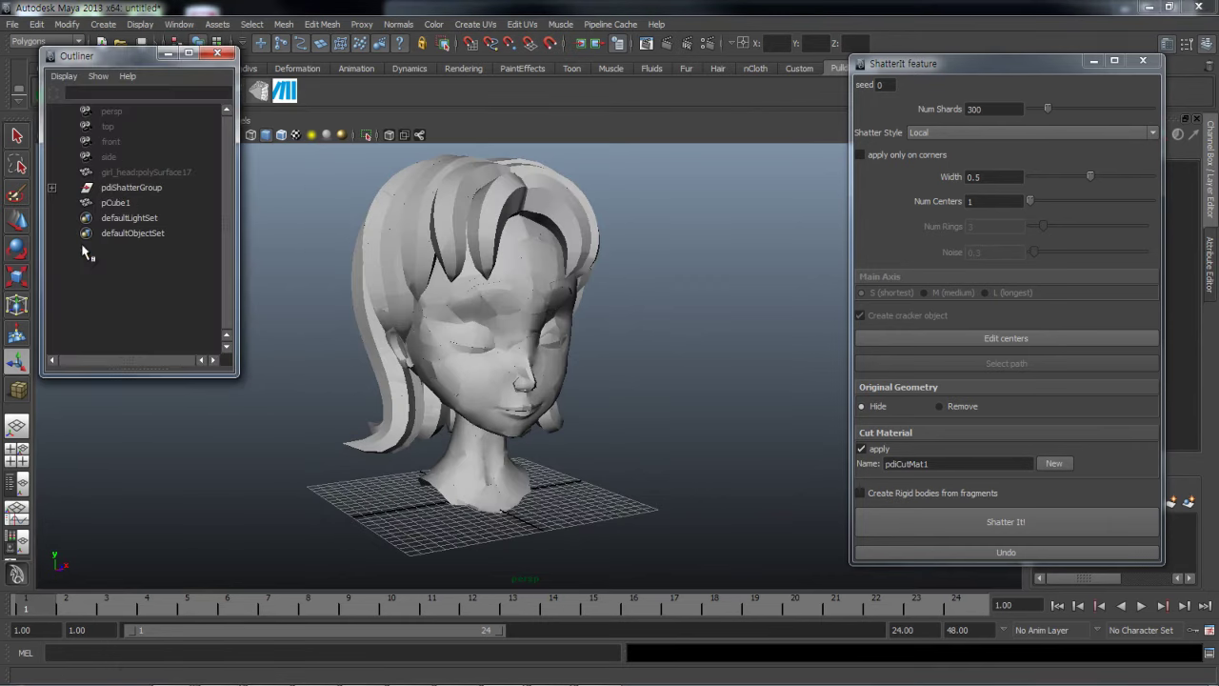
click(116, 188)
mouse_move(86, 56)
mouse_down()
mouse_move(908, 416)
mouse_move(638, 209)
mouse_move(78, 337)
mouse_up()
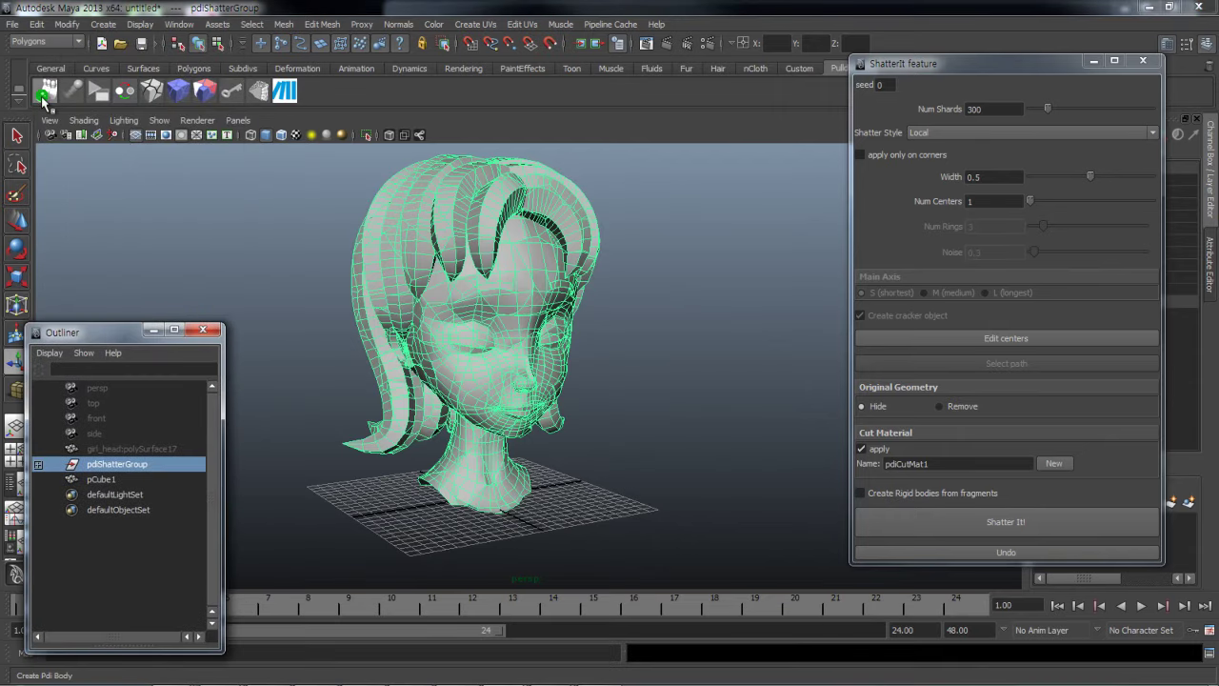
In Create Rigid Body options set Type to Dynamic with Auto bounding volume; minimize the Outliner
click(44, 92)
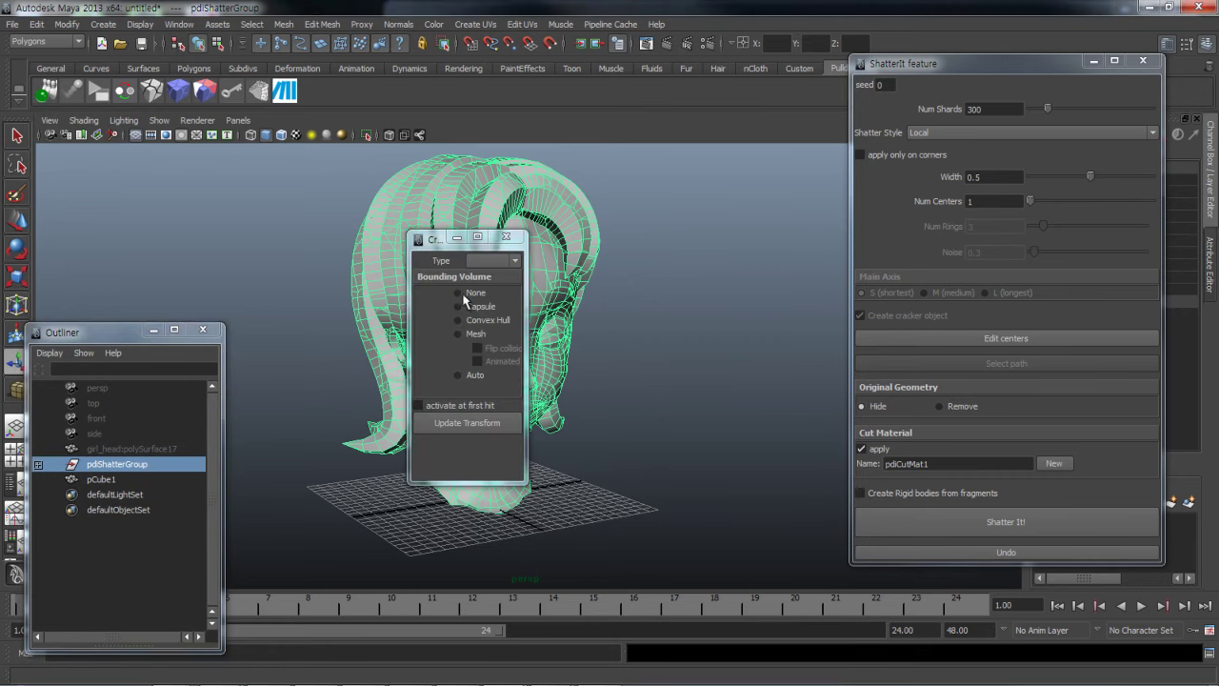
drag(522, 319, 674, 319)
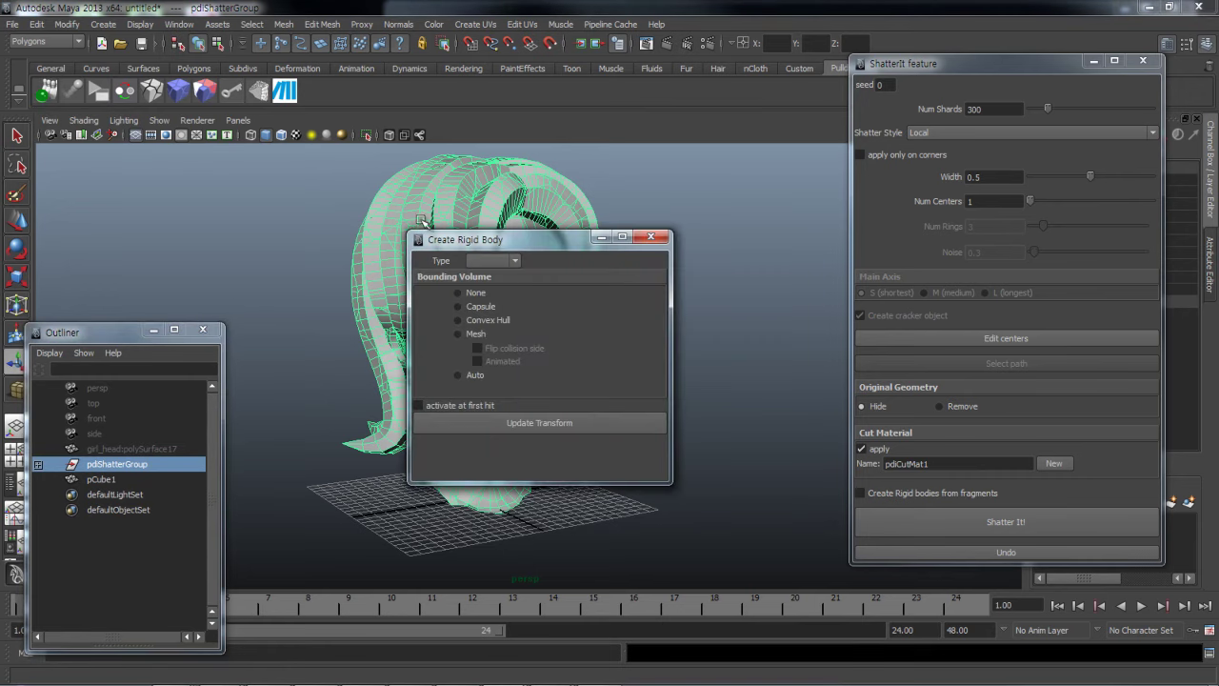
drag(440, 240, 878, 210)
click(930, 221)
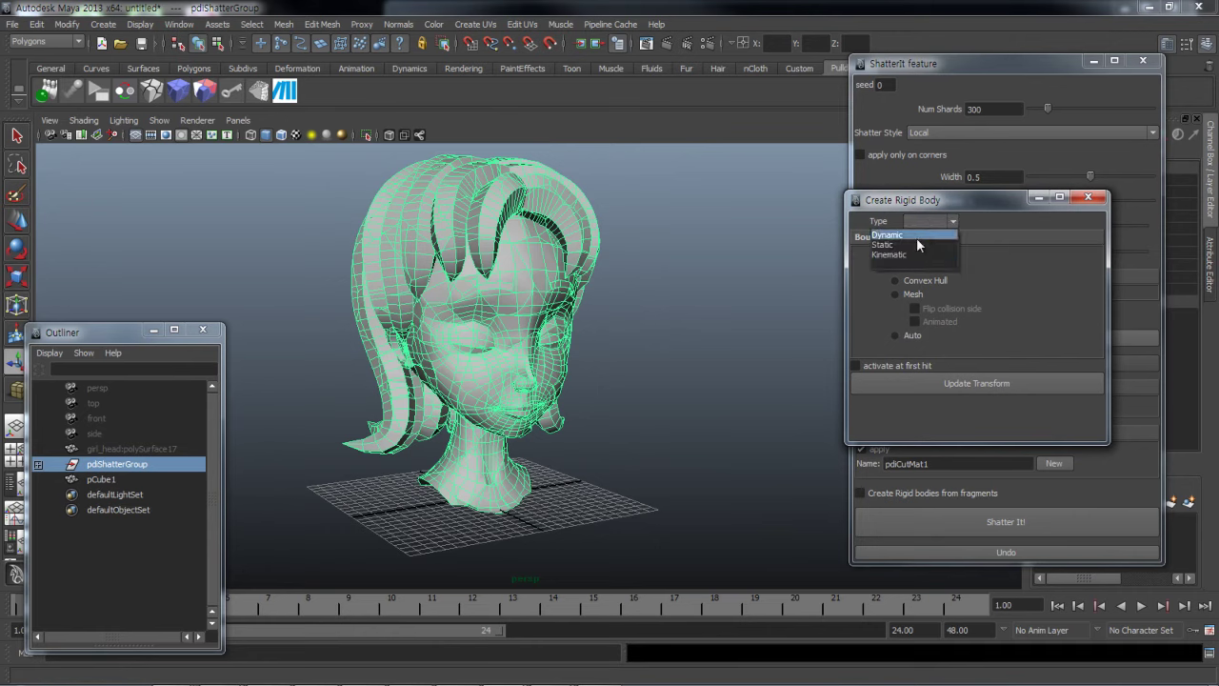
click(916, 235)
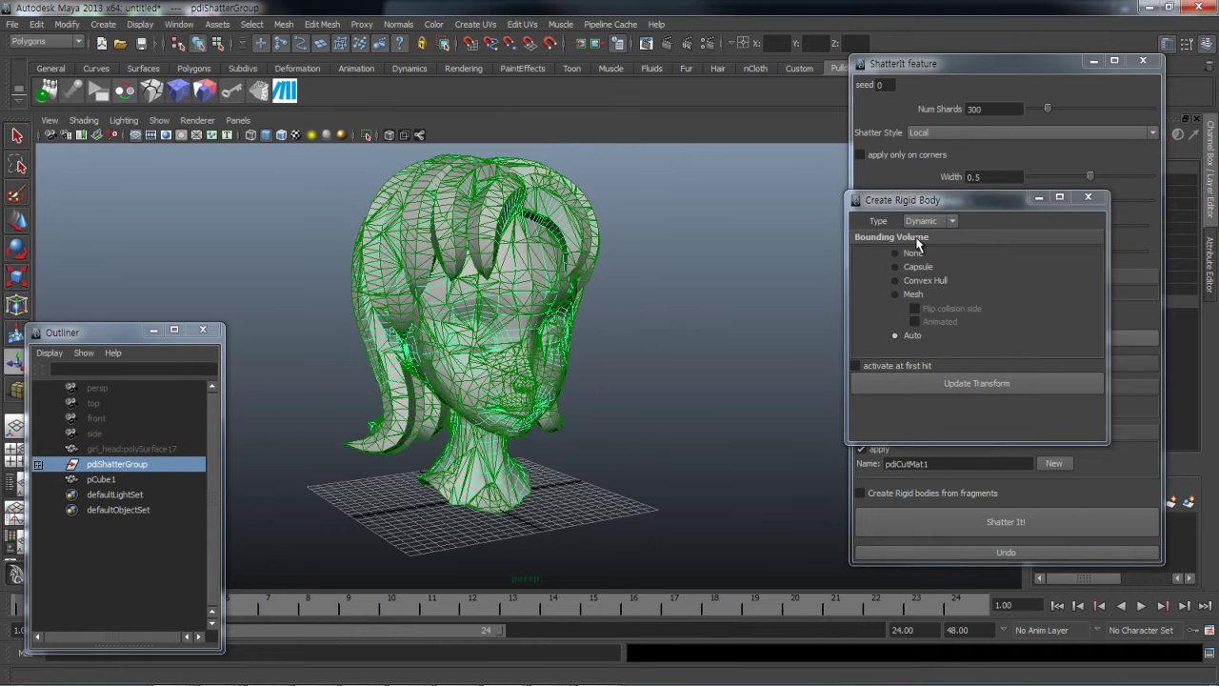
drag(614, 300, 392, 231)
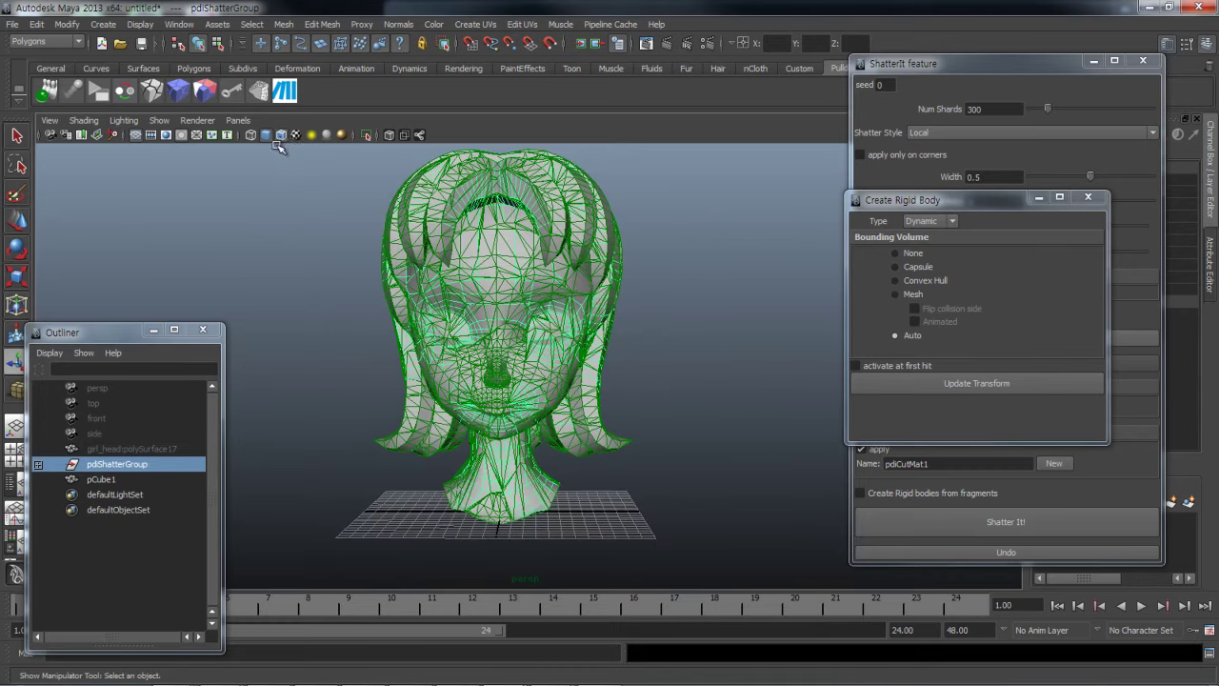
alt+drag(291, 193, 332, 192)
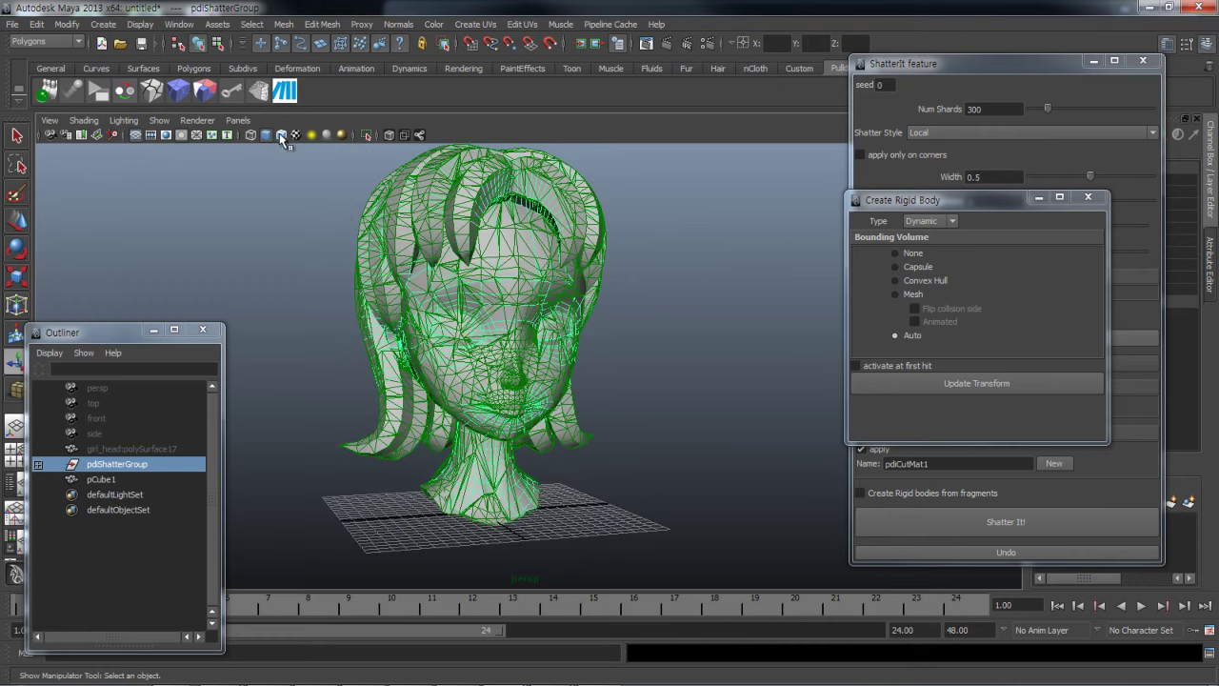
alt+drag(369, 297, 333, 297)
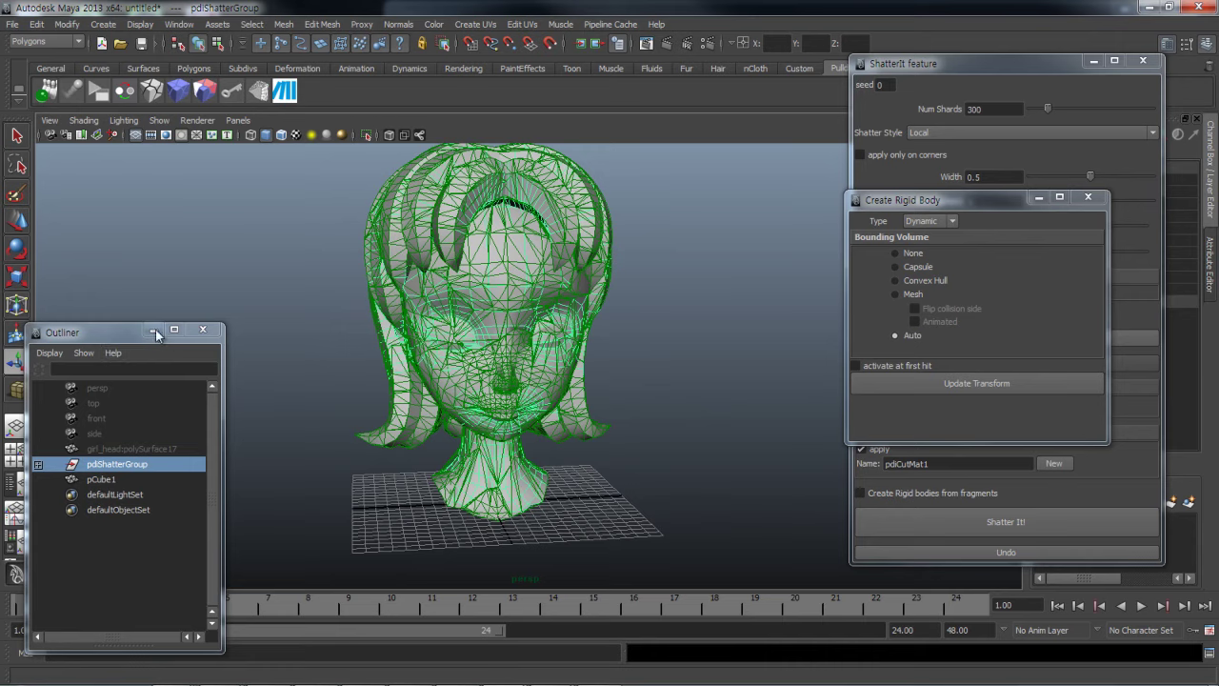
drag(157, 334, 139, 132)
click(136, 128)
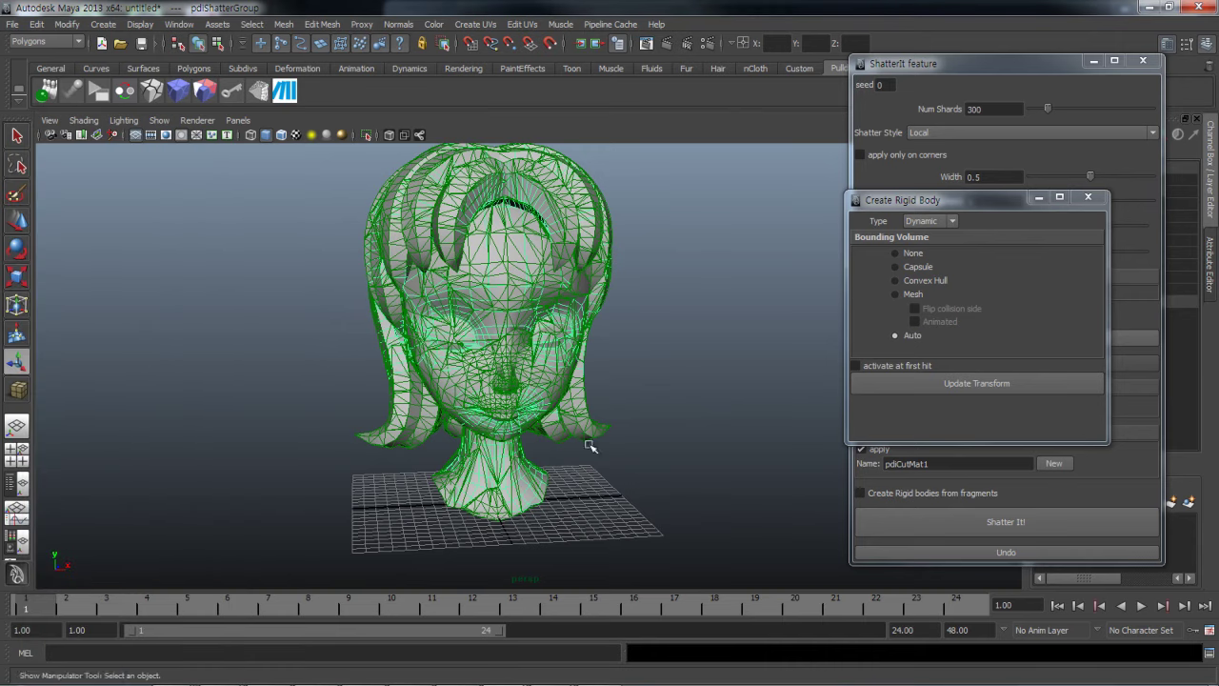
click(916, 629)
text(100)
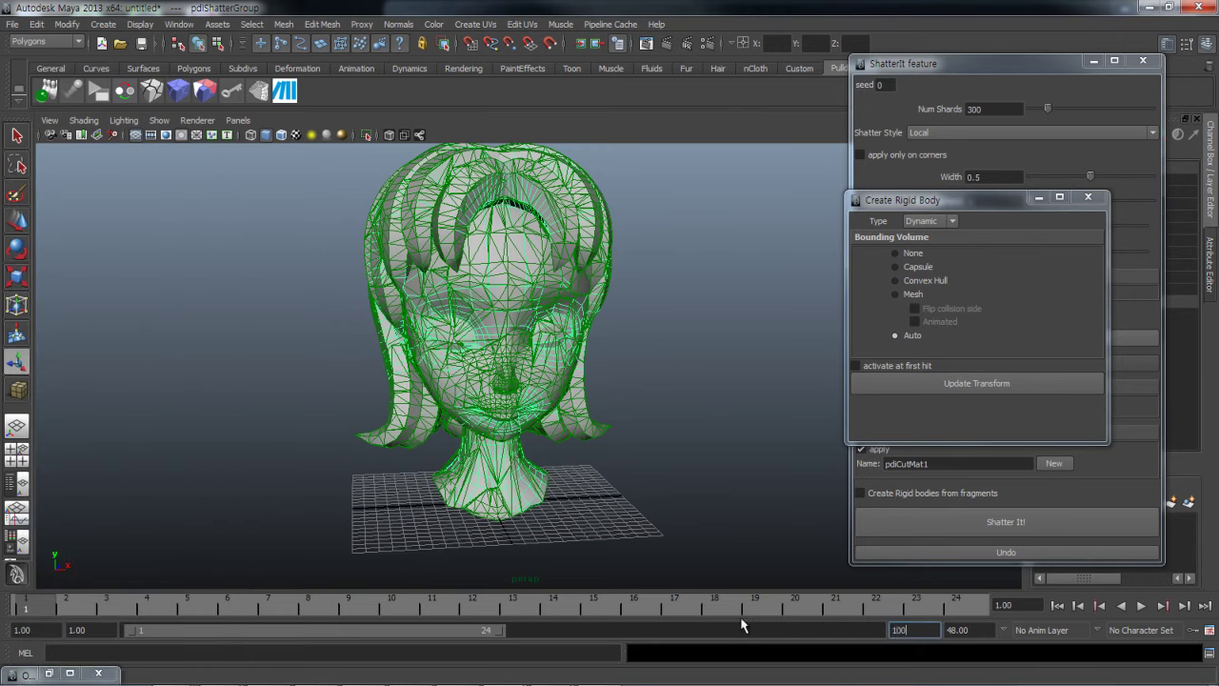
Set the end frame to 100, rewind to the start, and accept the Maya grid as ground
key(Return)
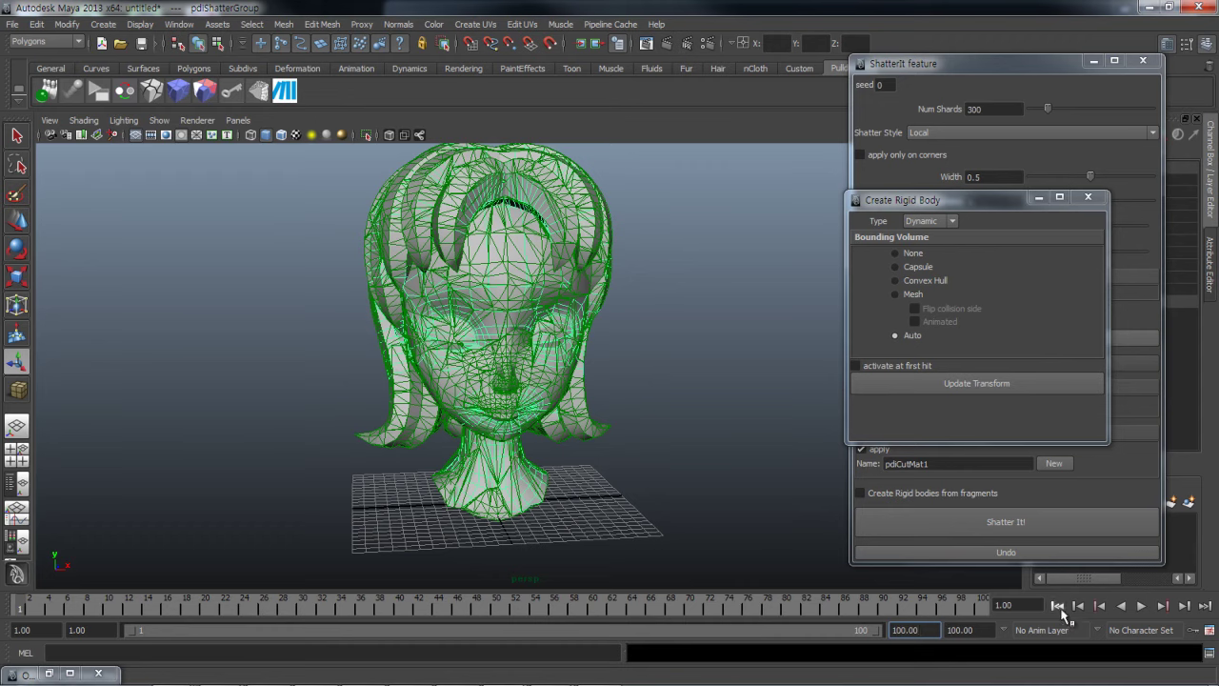
click(1058, 606)
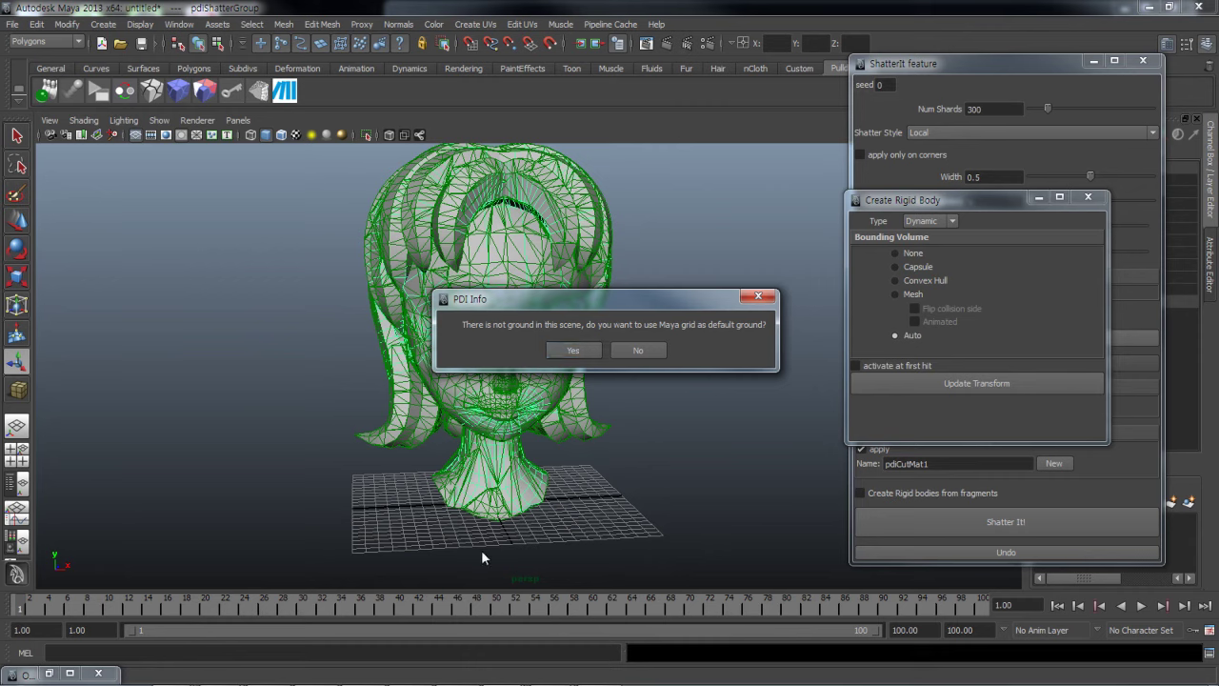
click(577, 352)
mouse_move(517, 449)
alt+mouse_down()
mouse_move(514, 420)
mouse_move(656, 430)
mouse_move(553, 473)
mouse_move(656, 507)
mouse_move(493, 457)
mouse_move(577, 455)
mouse_move(413, 440)
mouse_move(637, 497)
alt+mouse_up()
click(492, 457)
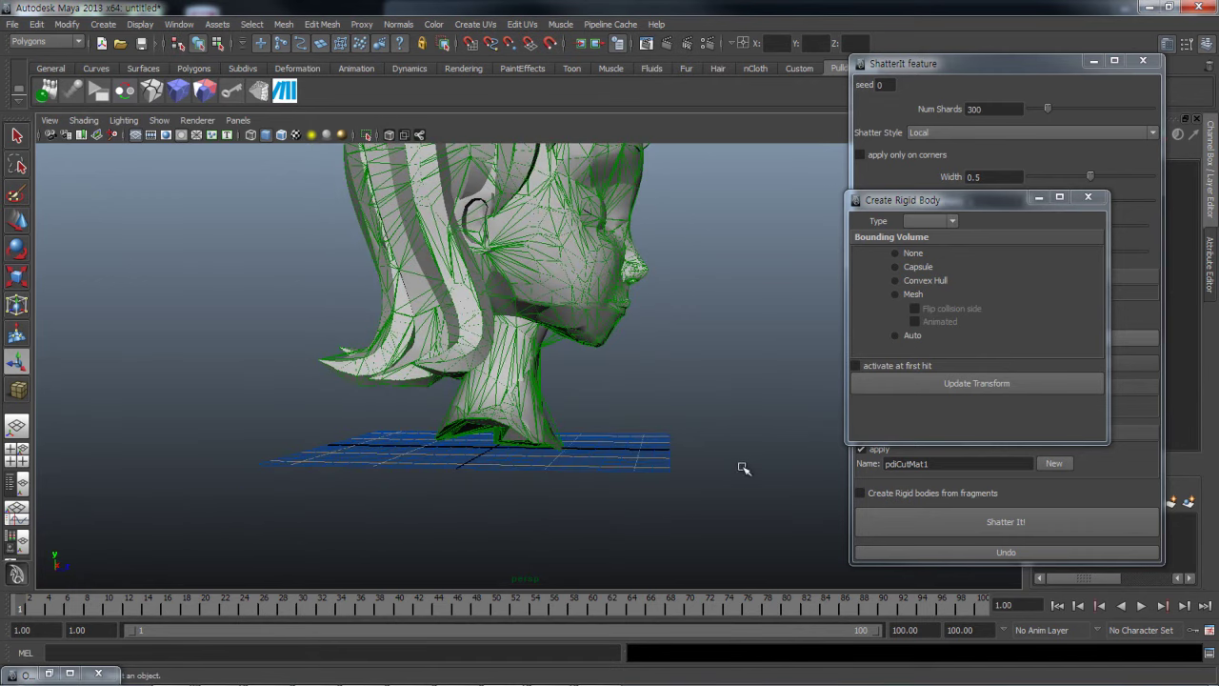
click(928, 221)
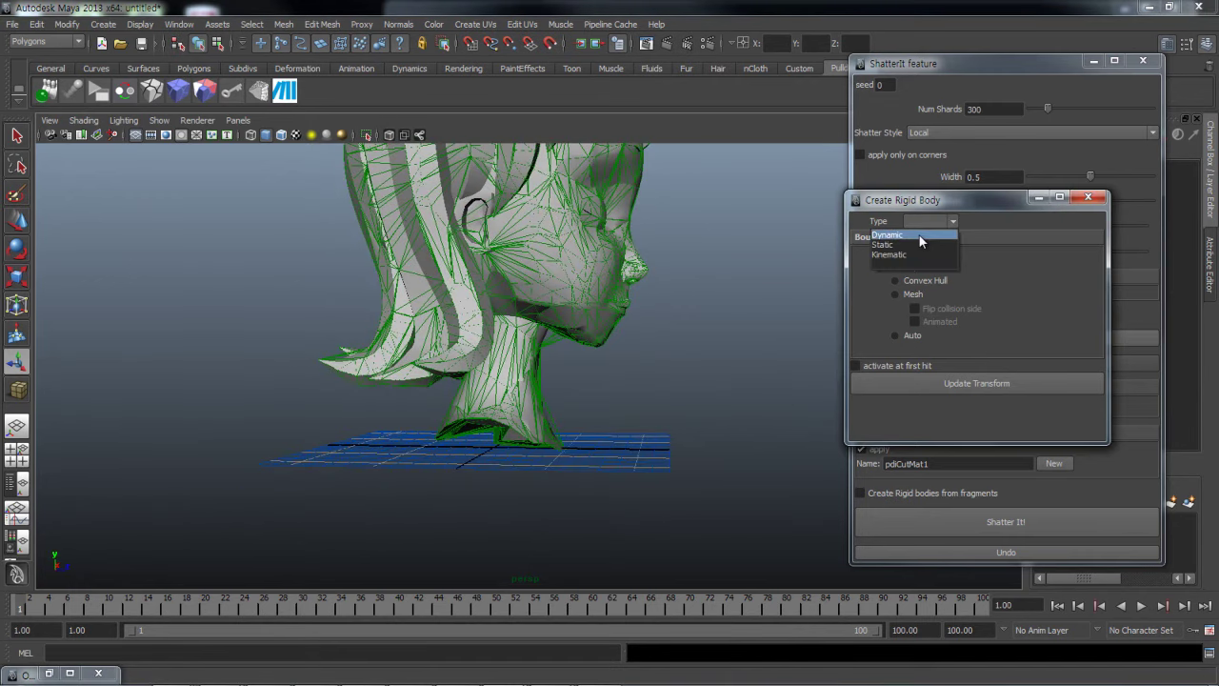
click(913, 258)
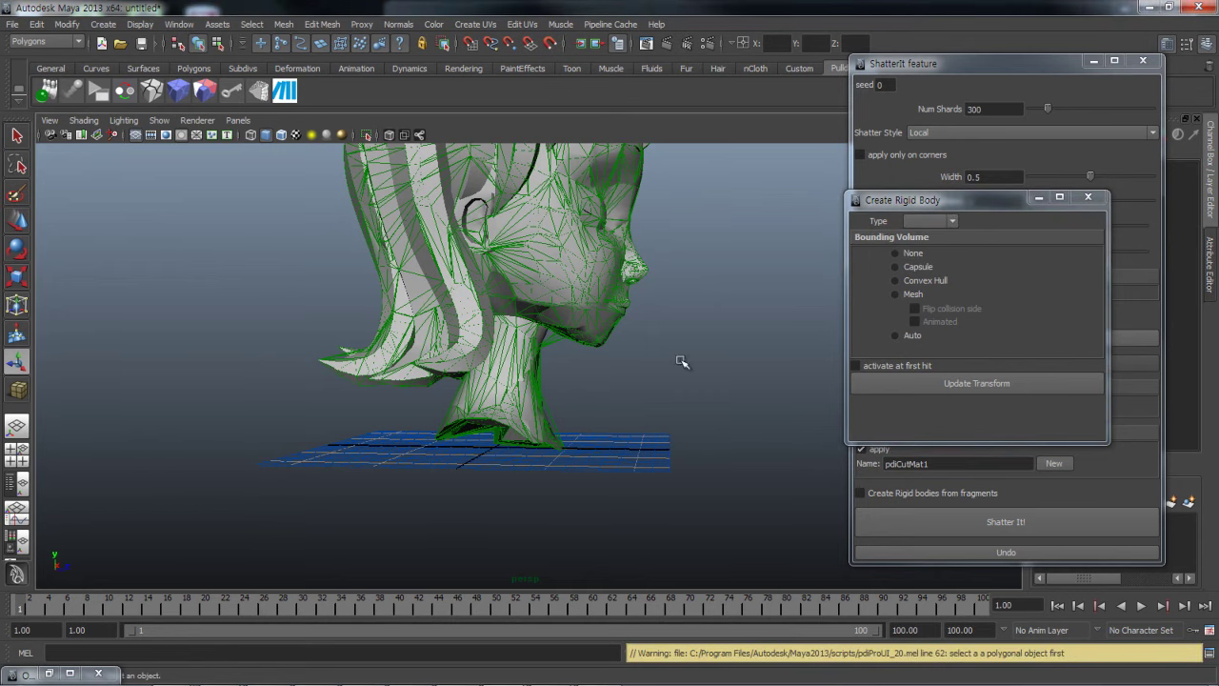
click(938, 222)
click(930, 242)
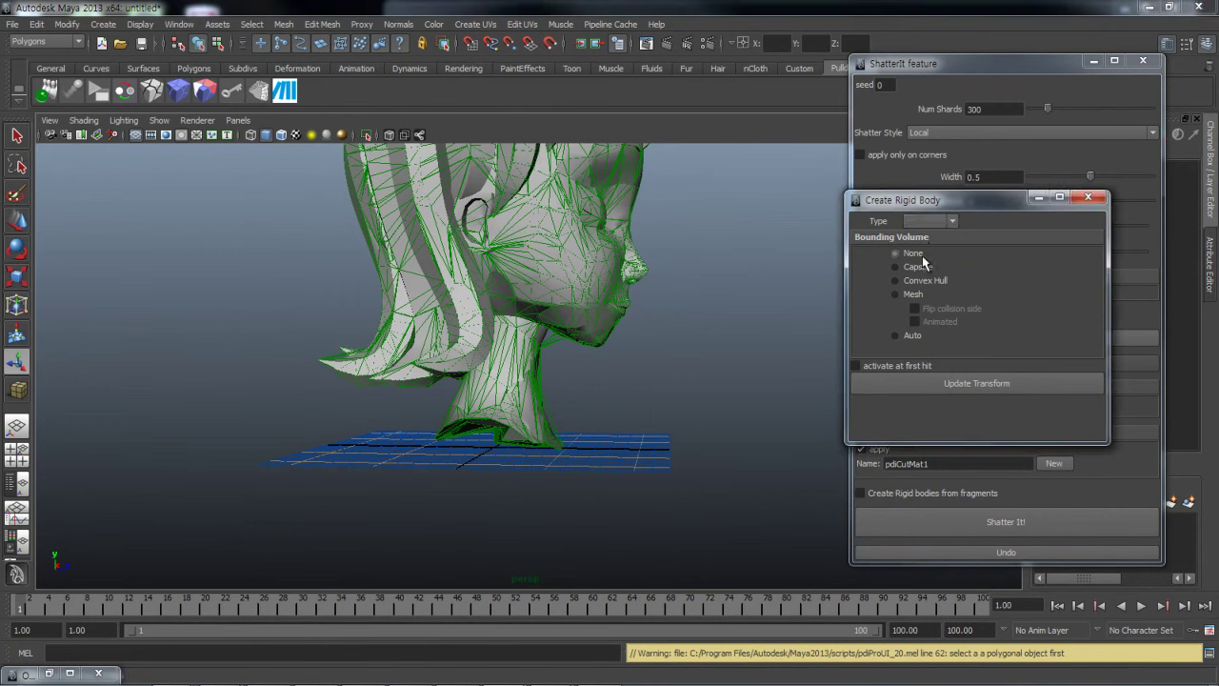
alt+drag(238, 352, 90, 368)
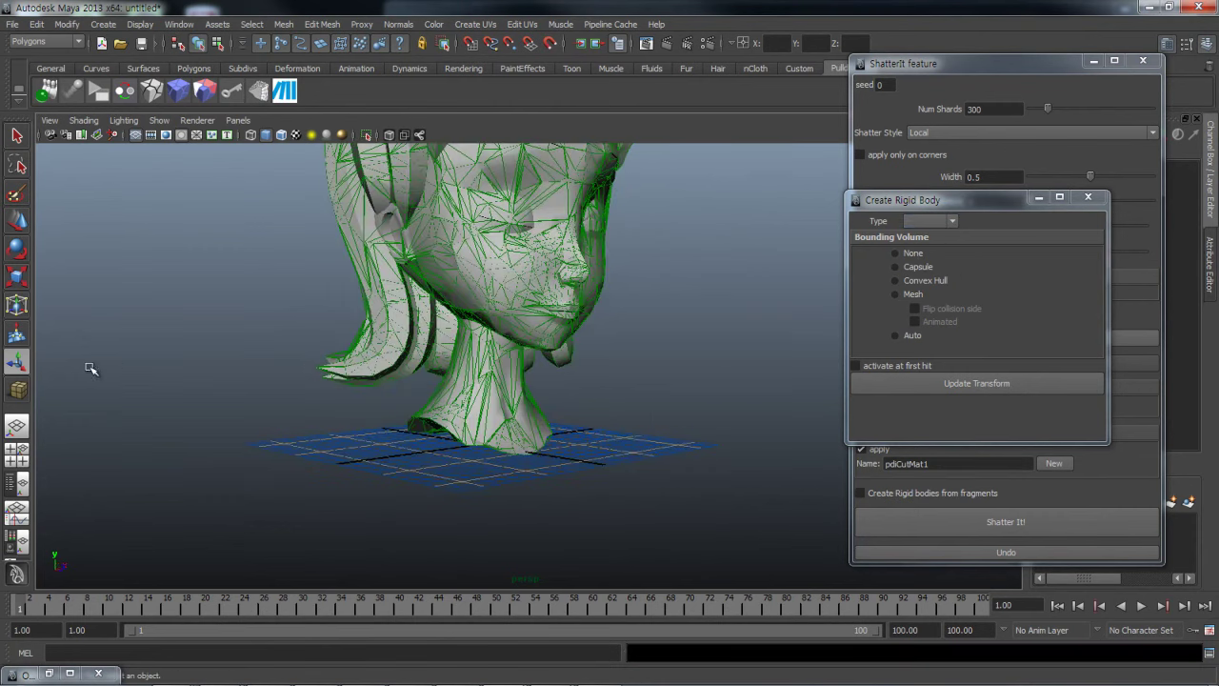
Restore the Outliner, select pdiShatterGroup, and set Type Dynamic with Bounding Volume None
click(49, 675)
click(102, 271)
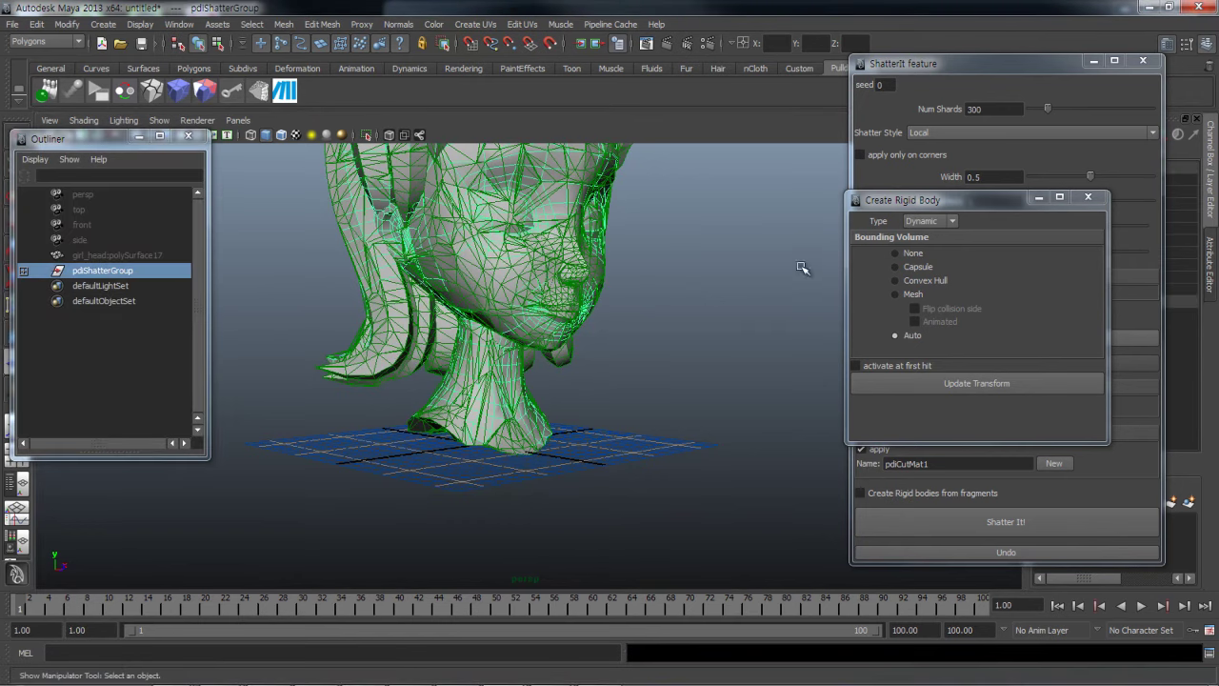
click(928, 221)
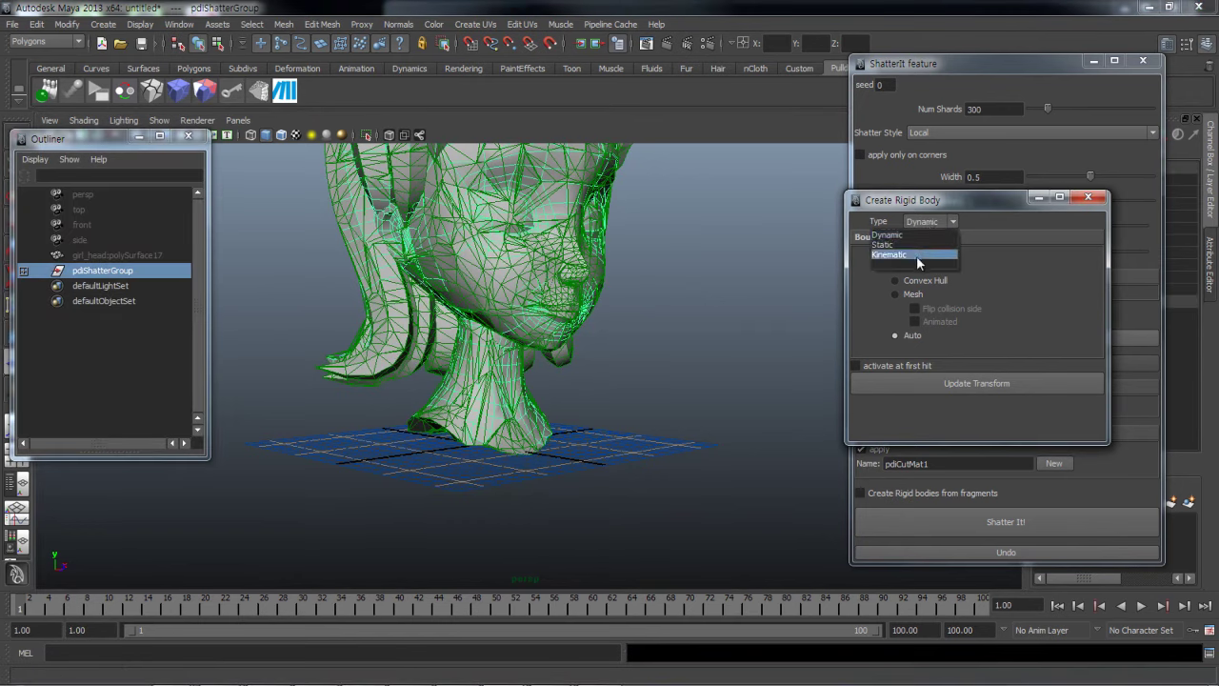
click(916, 254)
click(923, 223)
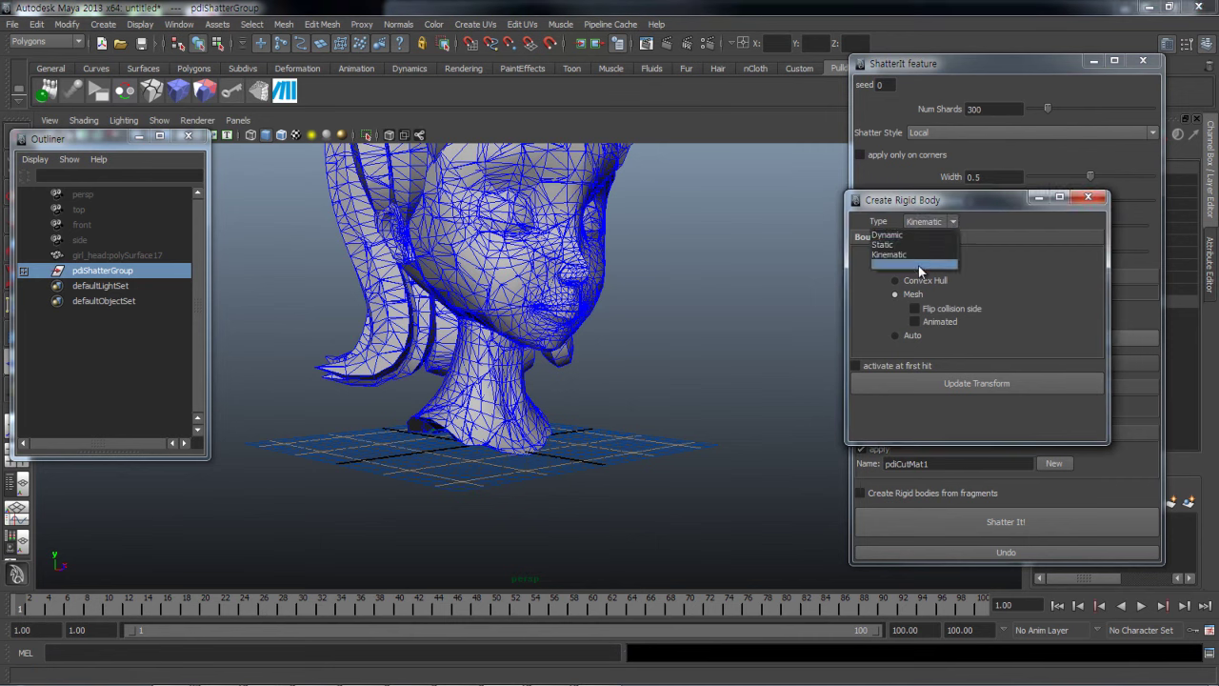
click(923, 235)
click(913, 253)
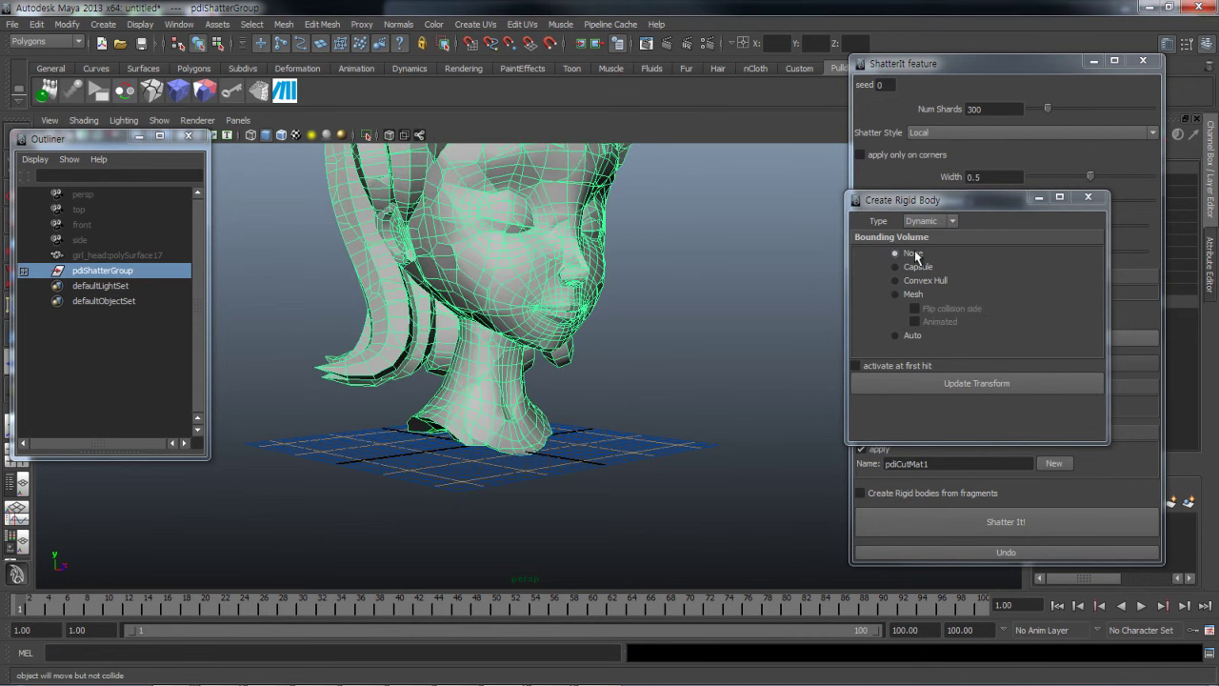
Switch to the Move tool and move the Outliner and shatter settings windows aside
mouse_move(407, 392)
alt+mouse_down()
mouse_move(436, 440)
mouse_move(503, 436)
mouse_move(435, 427)
alt+mouse_up()
key(w)
scroll(503, 436, down, 3)
drag(76, 138, 112, 388)
click(9, 195)
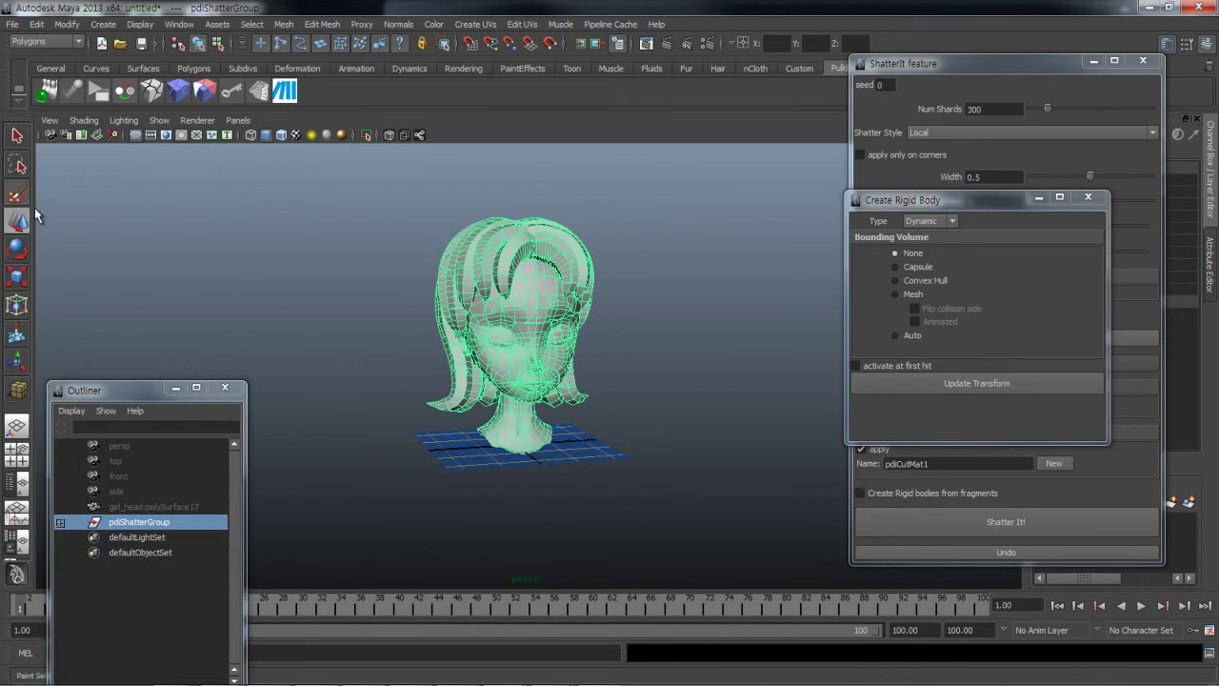
click(17, 221)
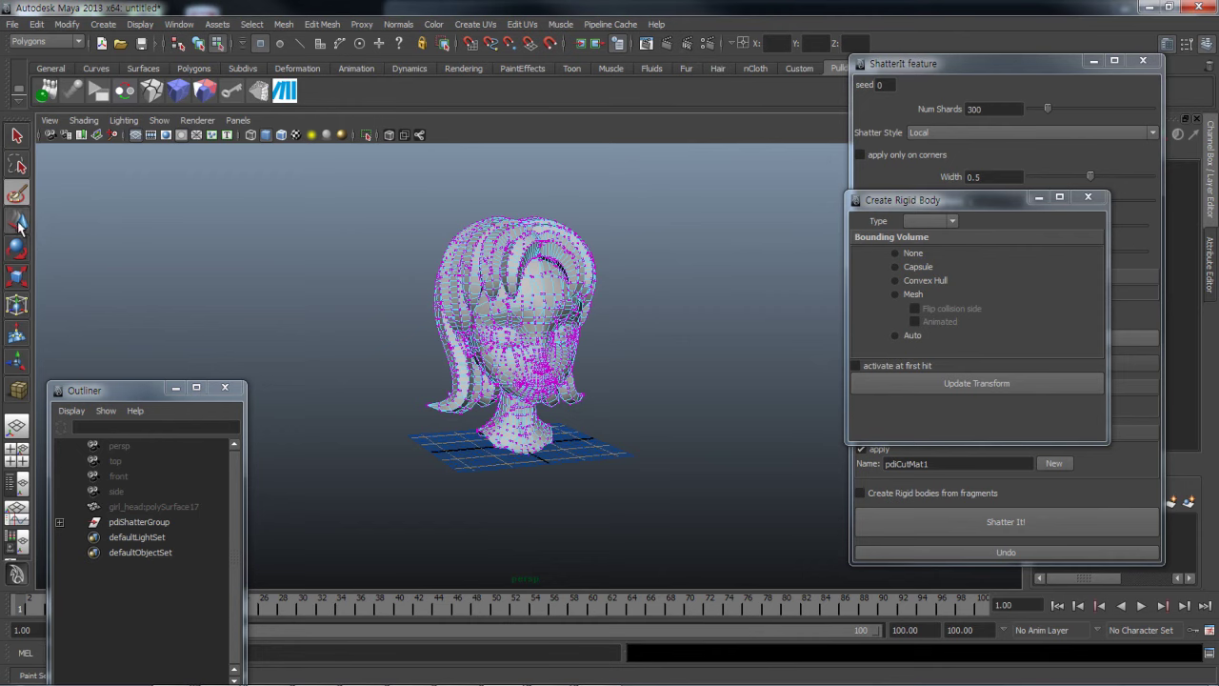
alt+drag(369, 302, 314, 290)
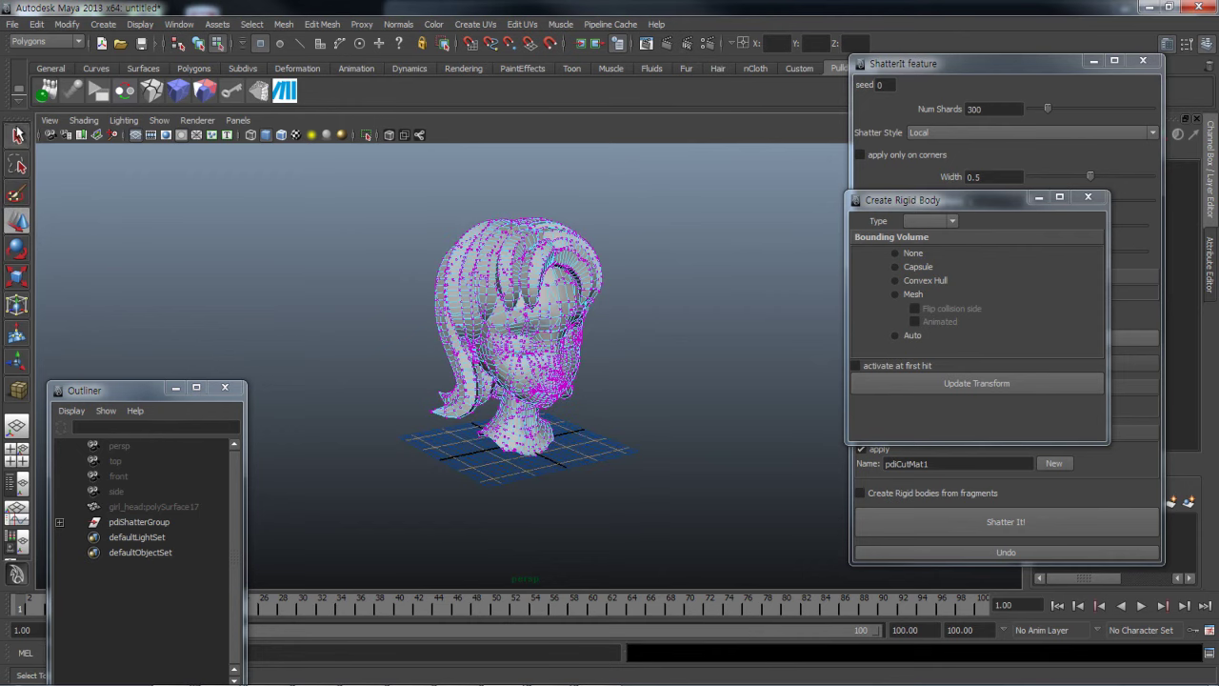
click(17, 135)
key(F8)
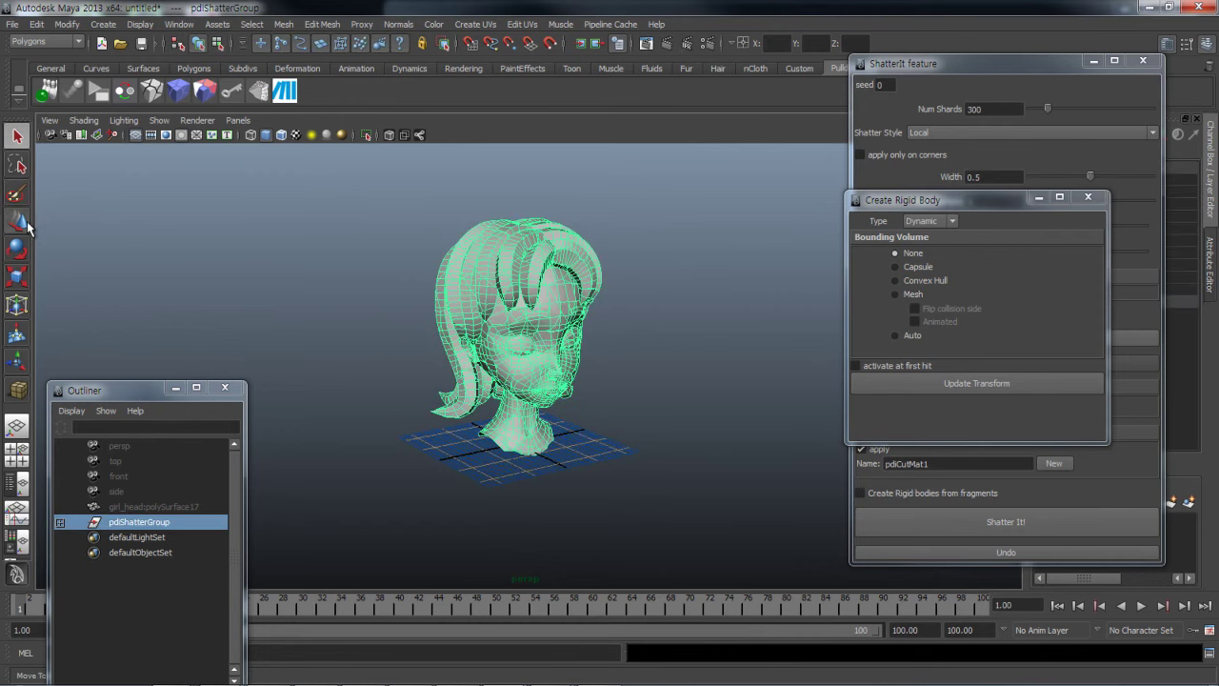
click(17, 221)
drag(1013, 63, 1037, 373)
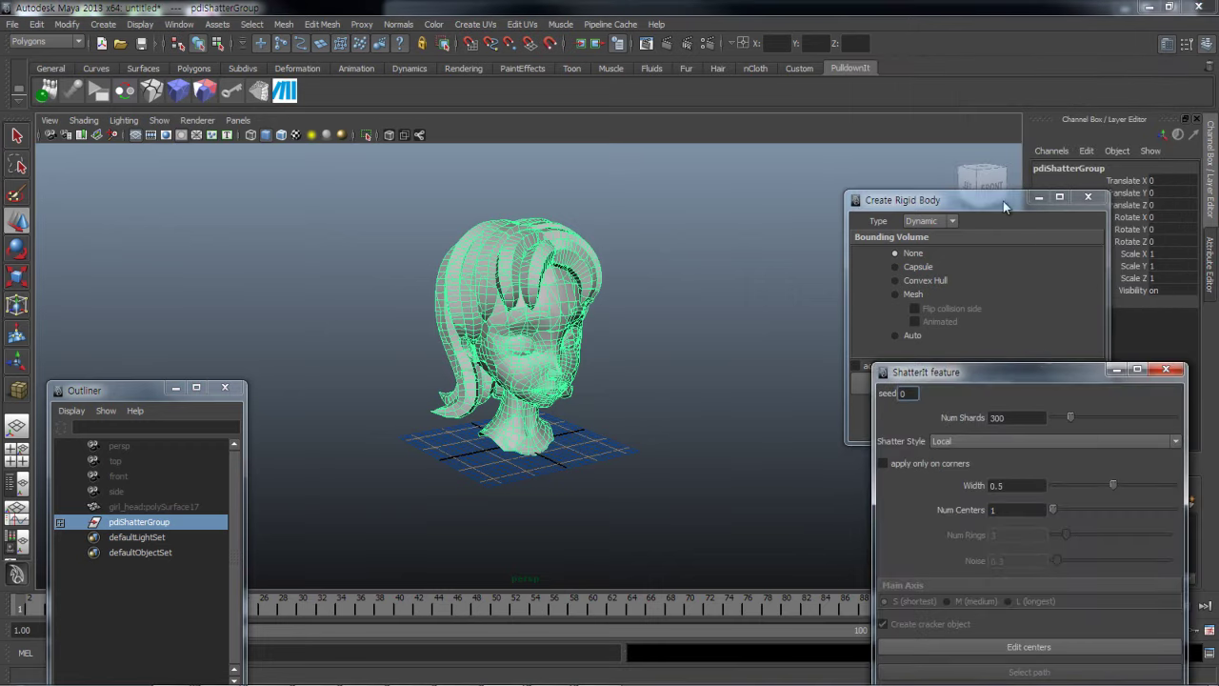
Undo the stray Translate X move and raise pdiShatterGroup to Translate Y 0.641
drag(1004, 204, 975, 332)
click(1139, 181)
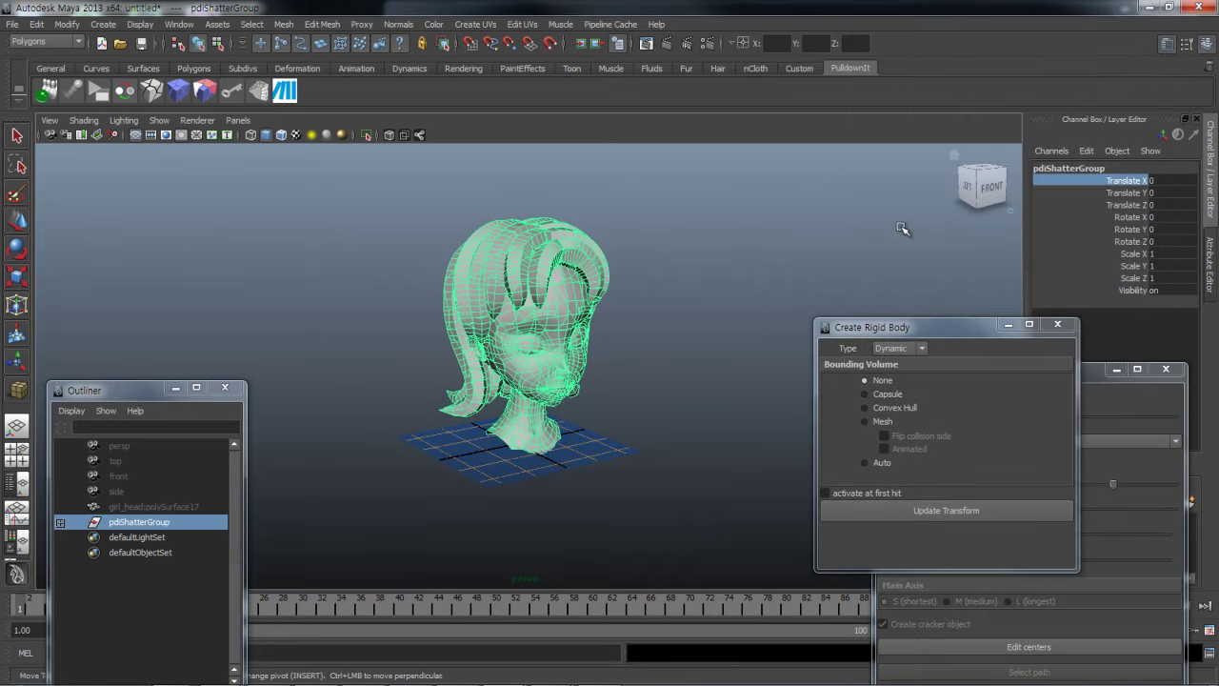
key(ctrl+z)
click(1129, 192)
middle_drag(660, 250, 661, 248)
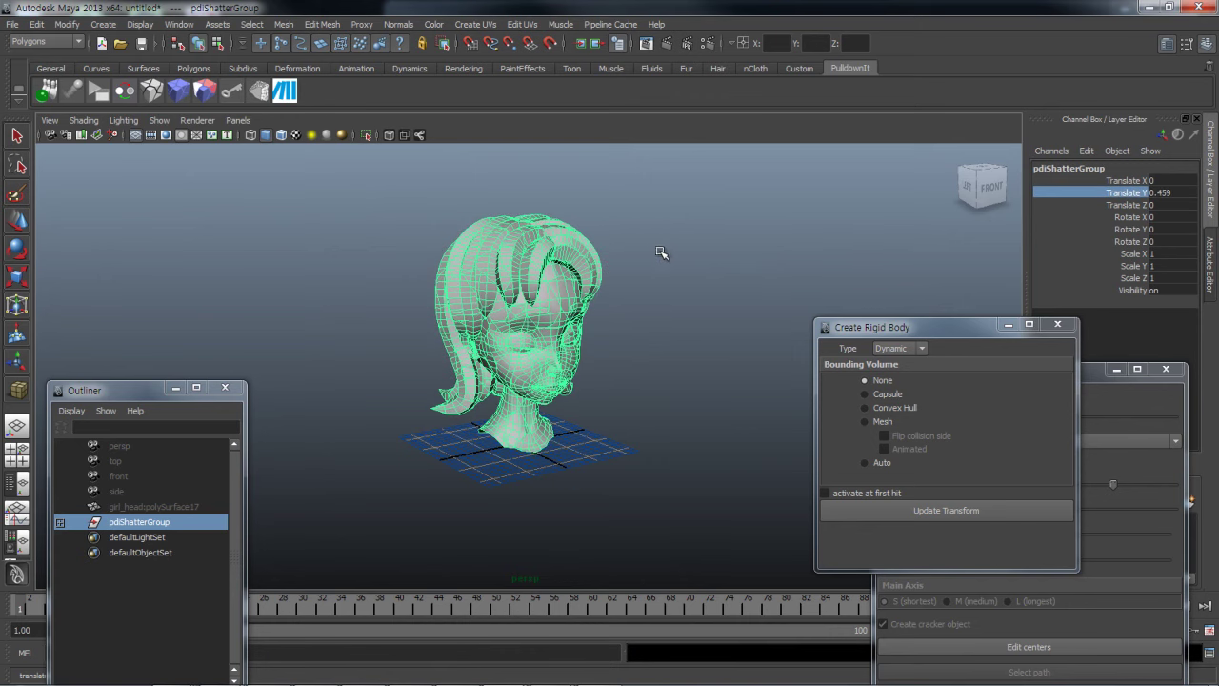
alt+drag(661, 253, 675, 317)
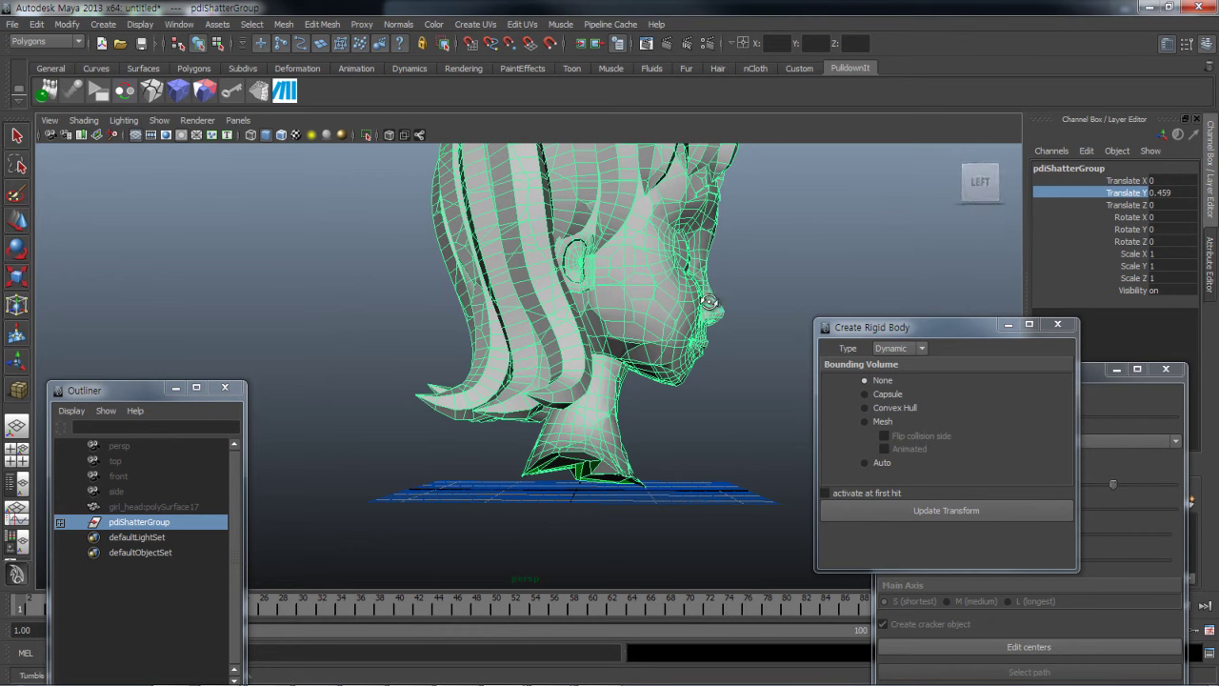
alt+drag(720, 302, 710, 299)
middle_drag(710, 299, 716, 292)
mouse_move(716, 292)
alt+mouse_down()
mouse_move(678, 337)
mouse_move(700, 339)
alt+mouse_up()
Keep rigid body Type Dynamic, set Bounding Volume to Auto, and minimize the Outliner
click(895, 348)
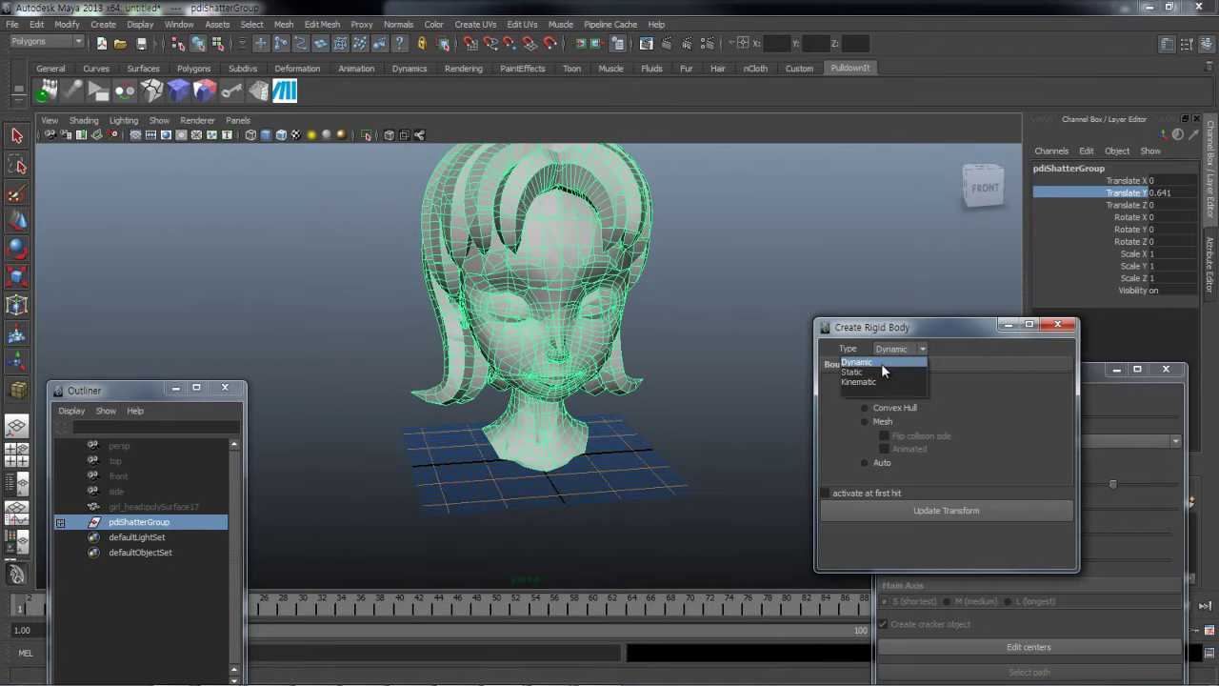
click(880, 363)
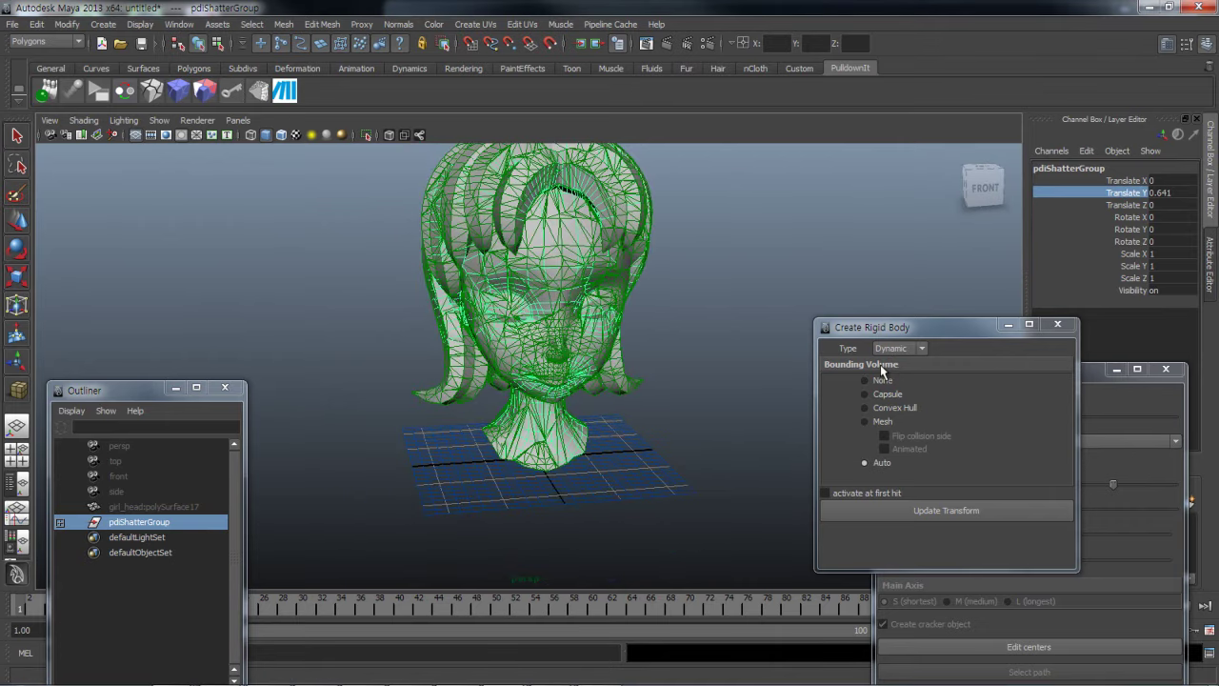
click(882, 463)
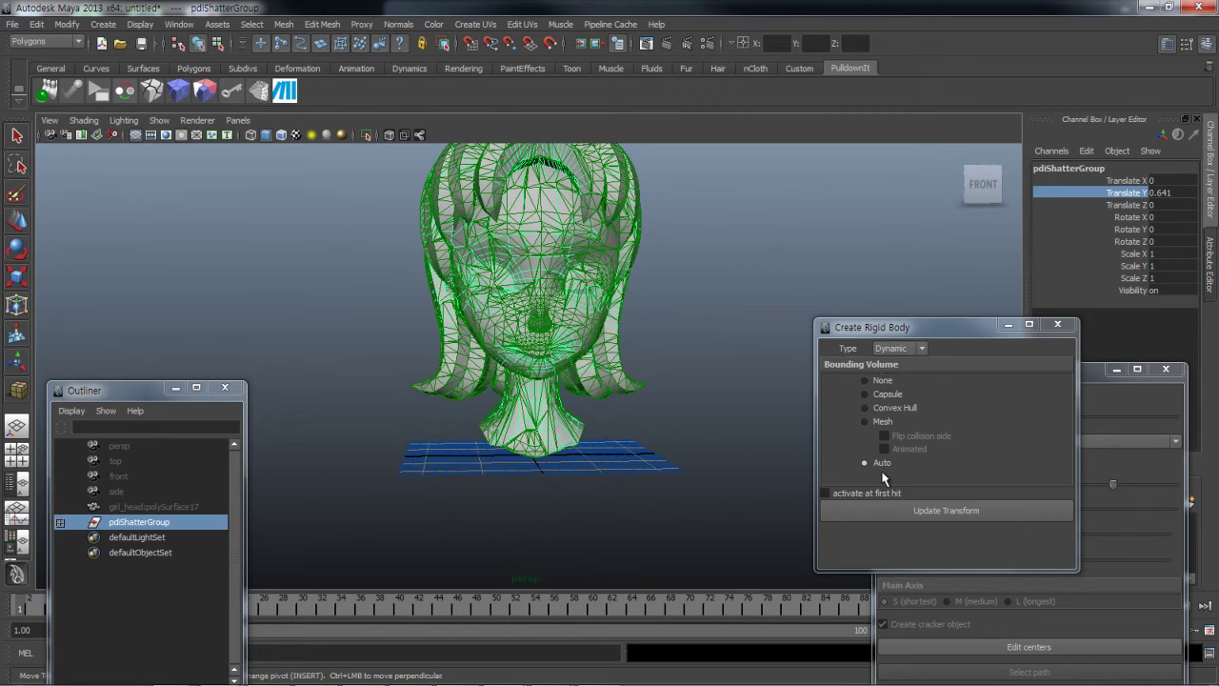
click(175, 387)
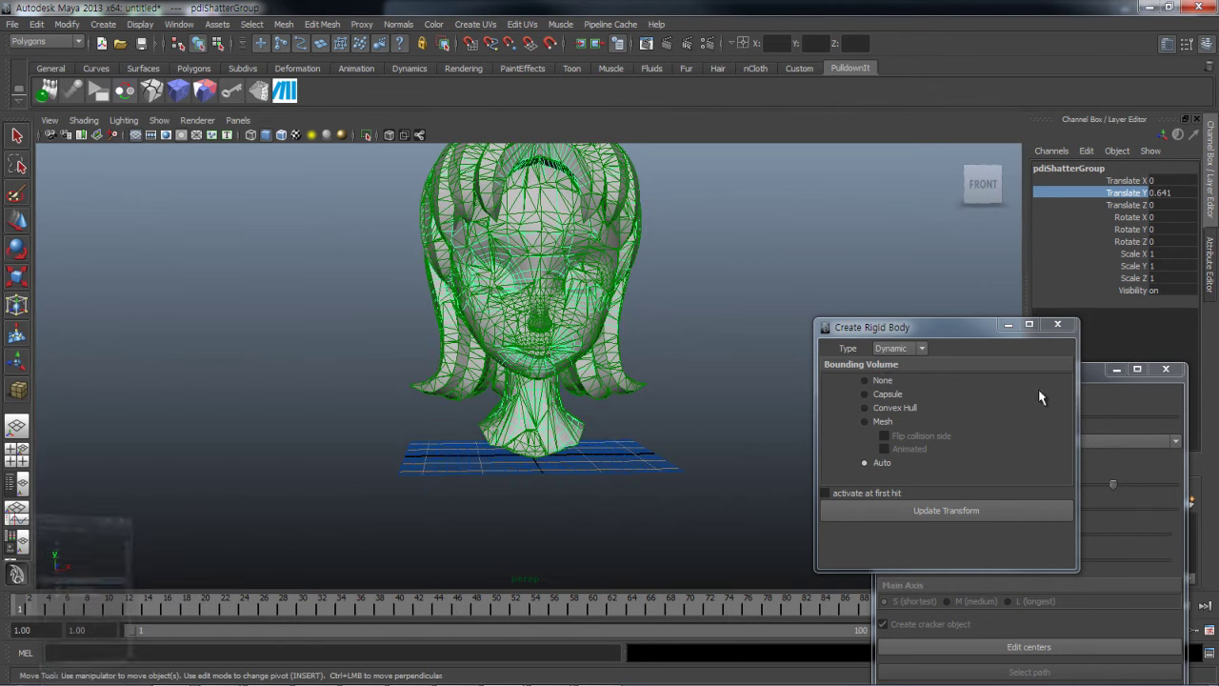
drag(1101, 372, 1076, 82)
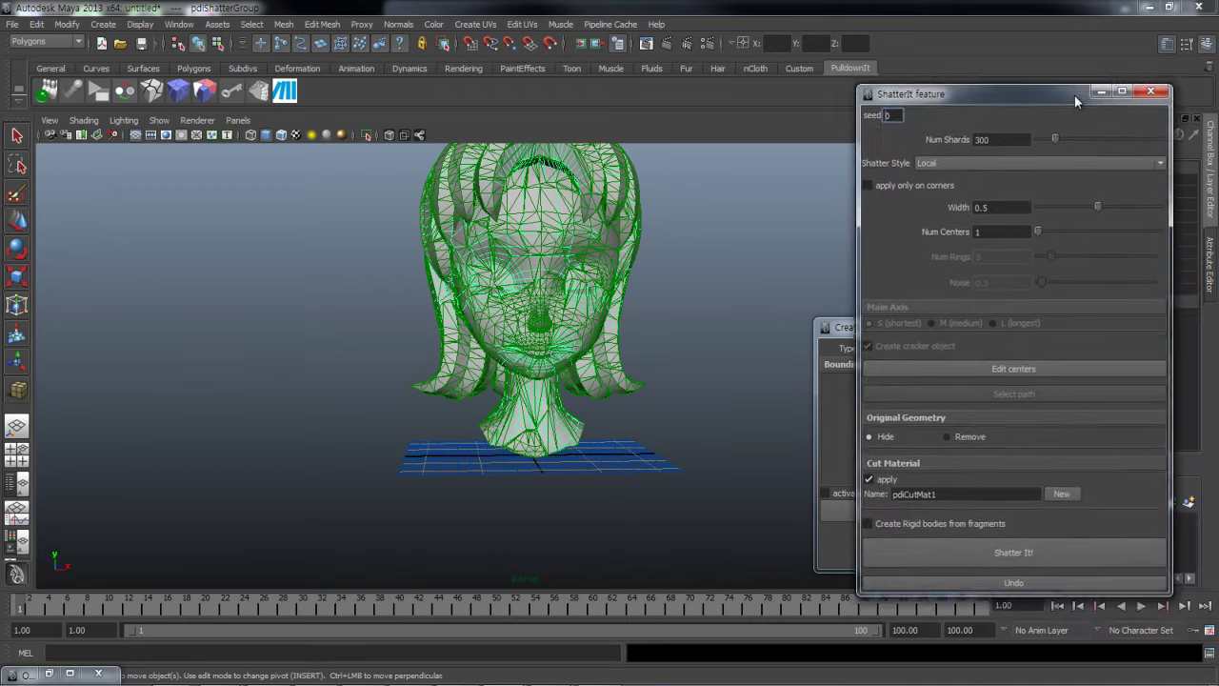
Set playback to Play Every Frame and play the simulation, watching the head's shards crack apart
click(1141, 605)
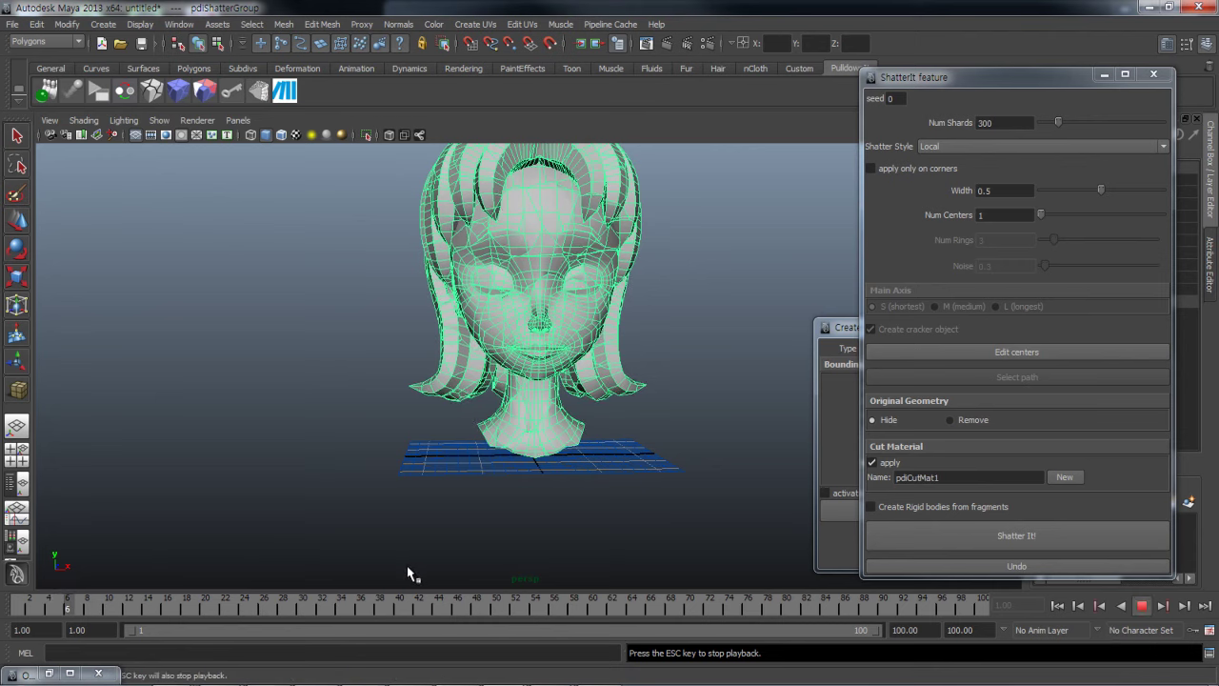
key(Escape)
right_click(416, 596)
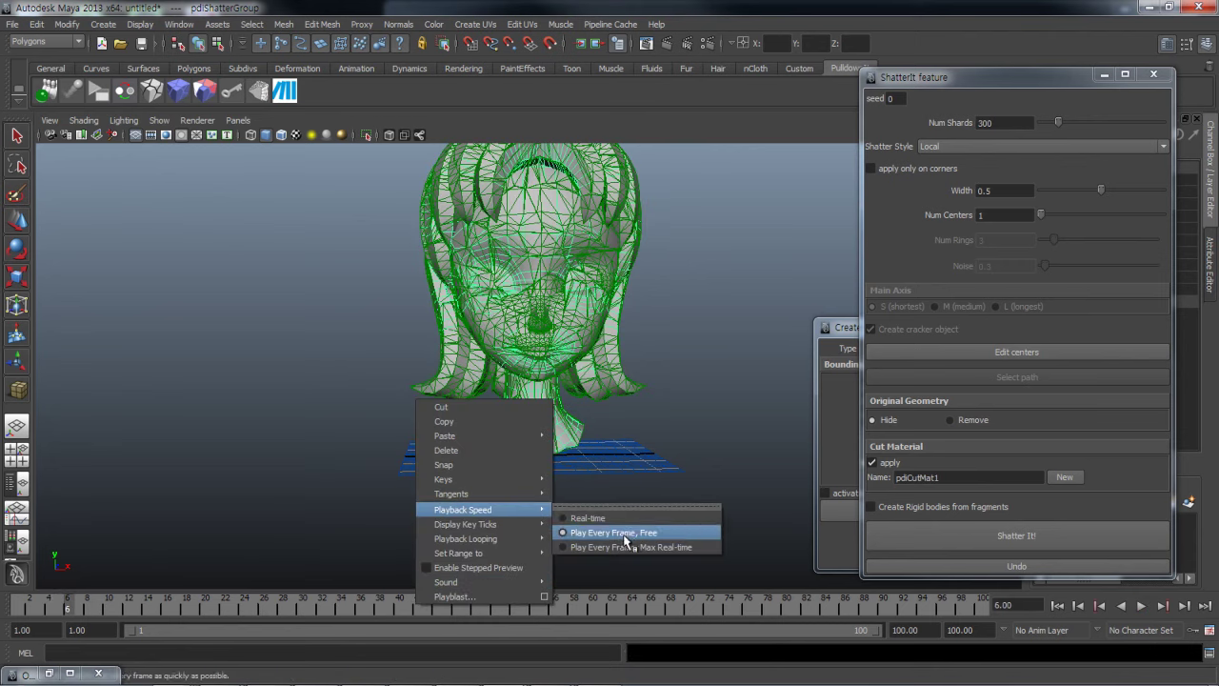
click(628, 546)
click(470, 509)
key(alt+v)
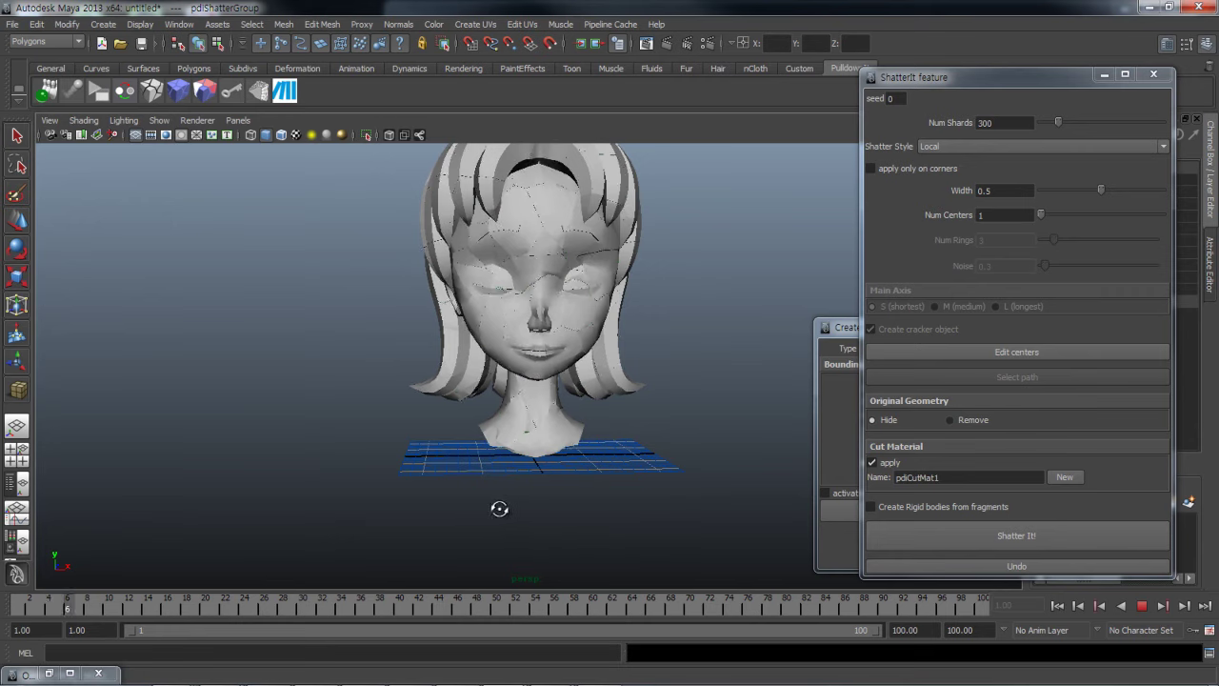
alt+drag(501, 503, 490, 529)
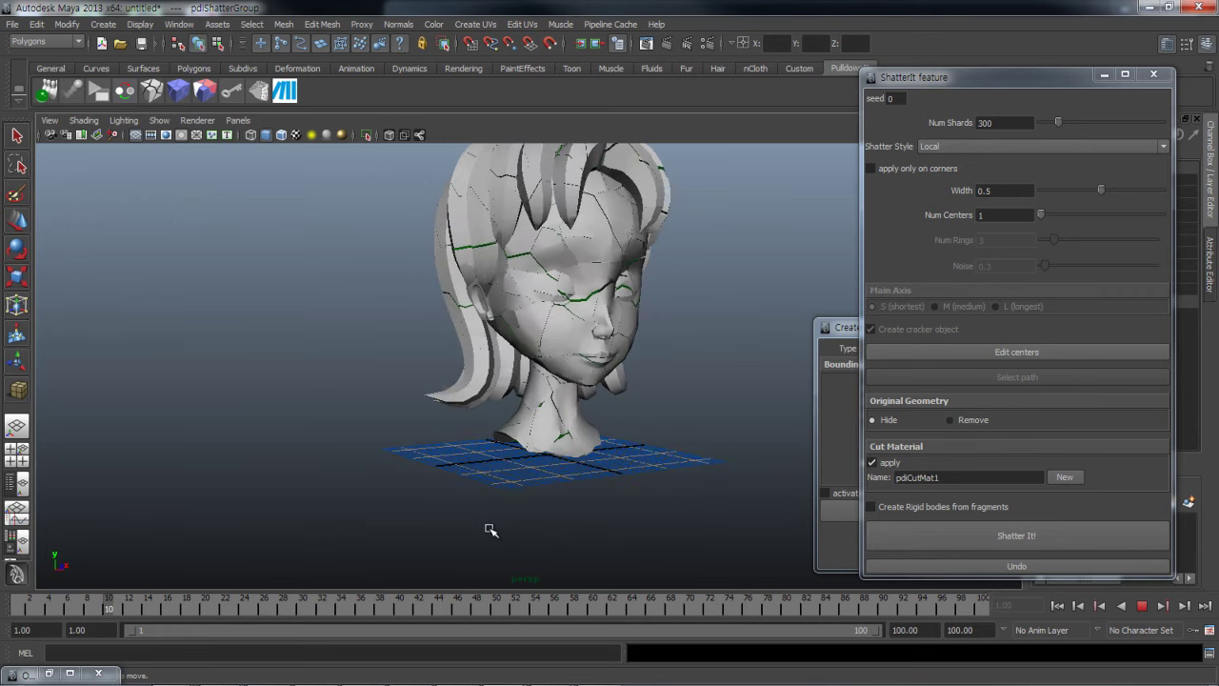